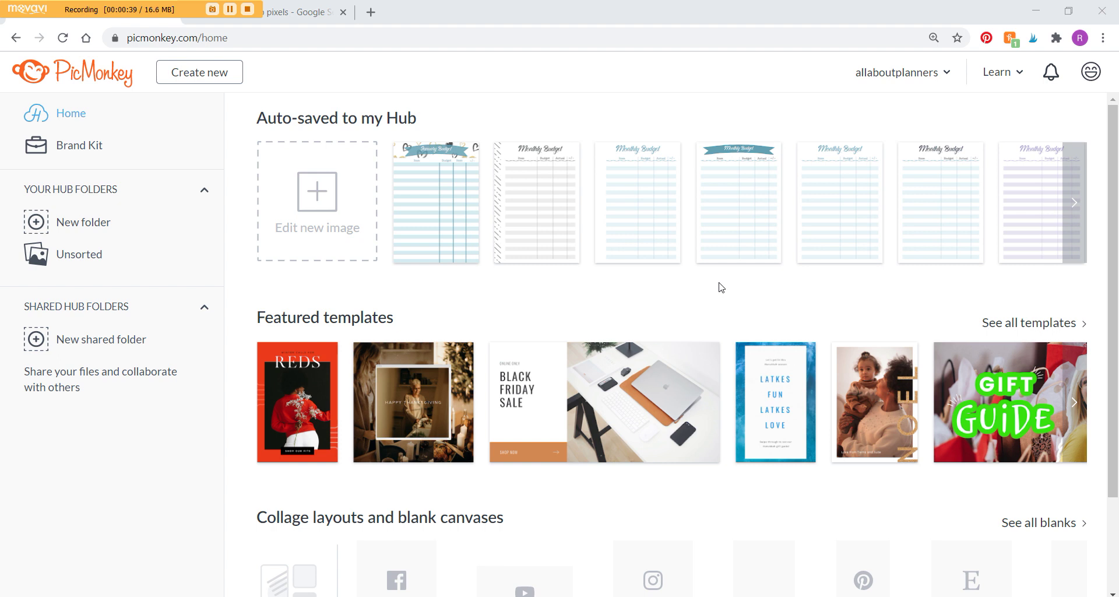
- Look up the A4 page size in pixels in the search results tab and return to the PicMonkey home page
click(303, 13)
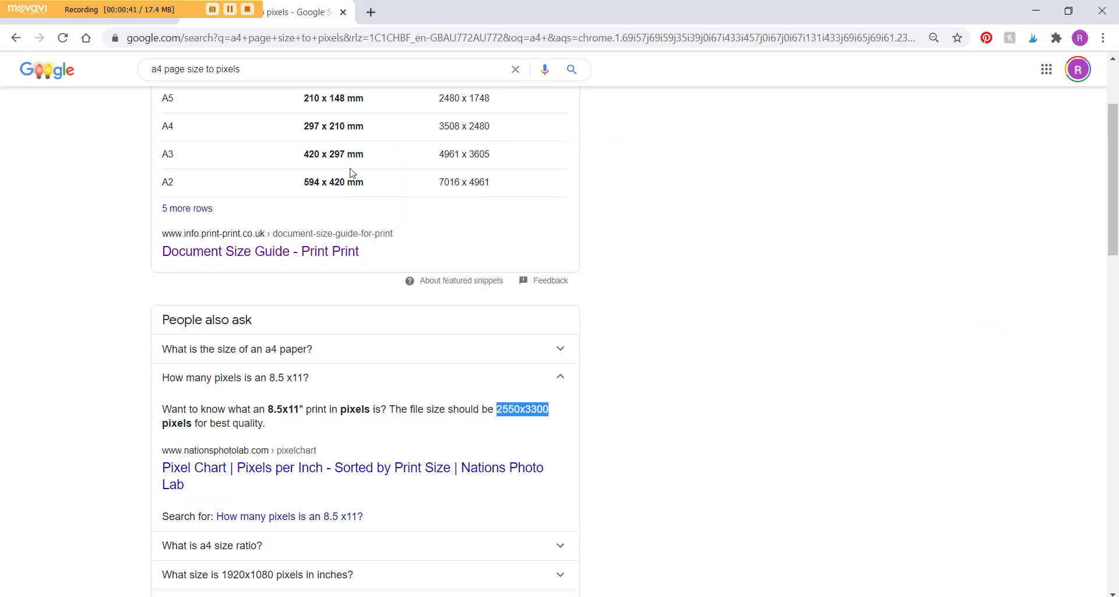
click(140, 21)
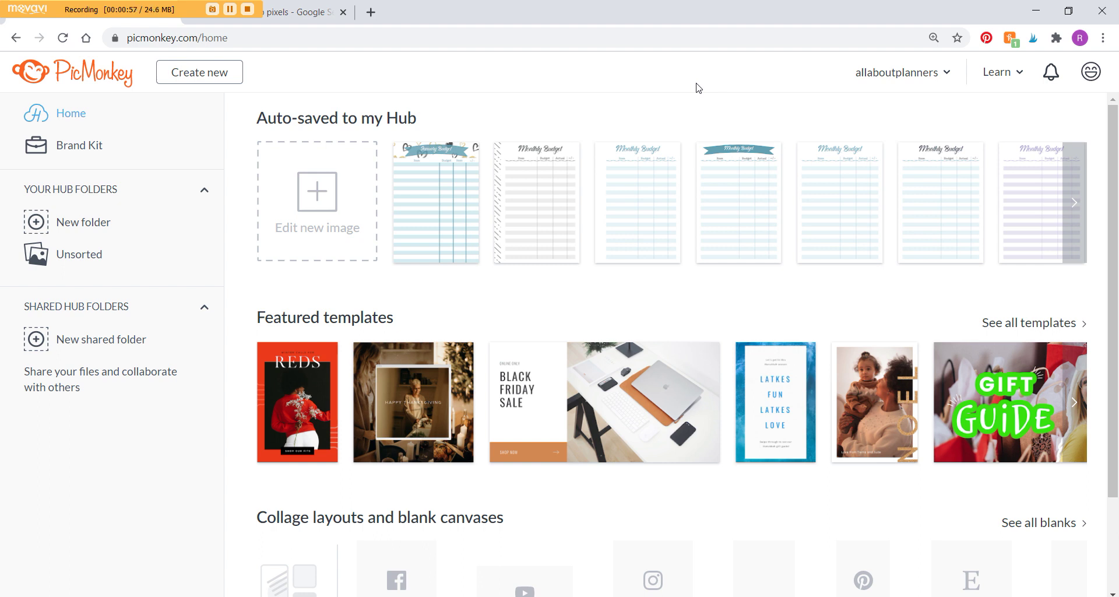
click(355, 12)
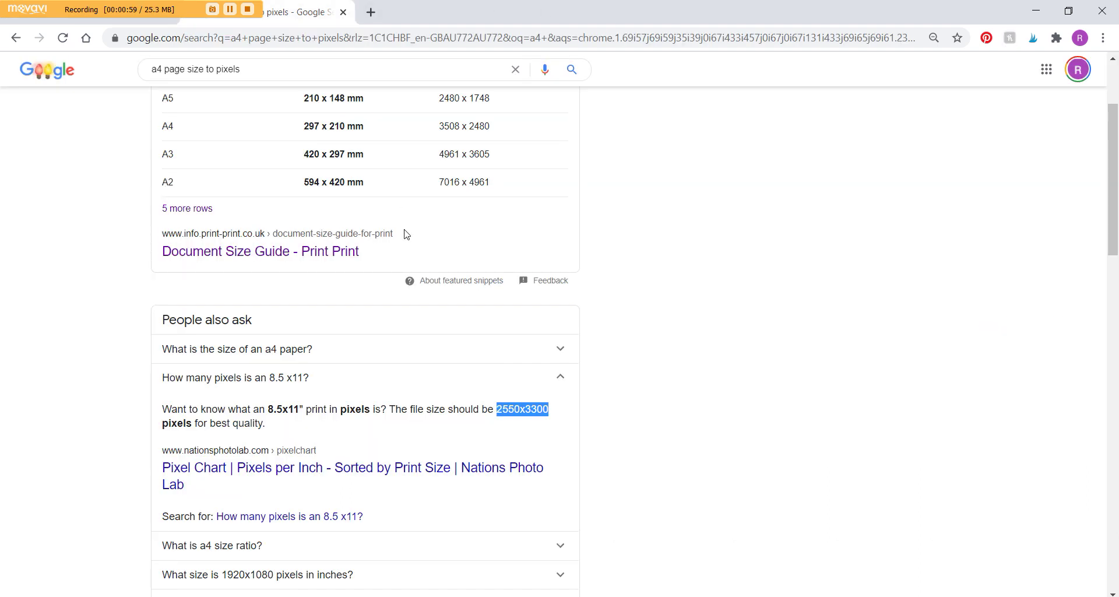
scroll(405, 230, up, 1)
drag(493, 272, 434, 270)
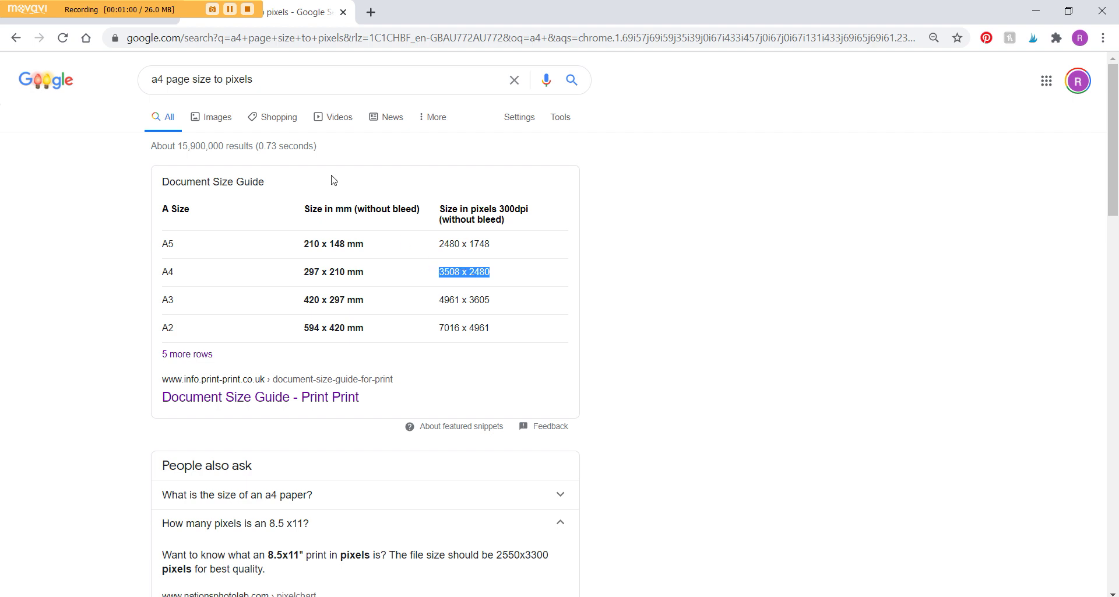
click(164, 12)
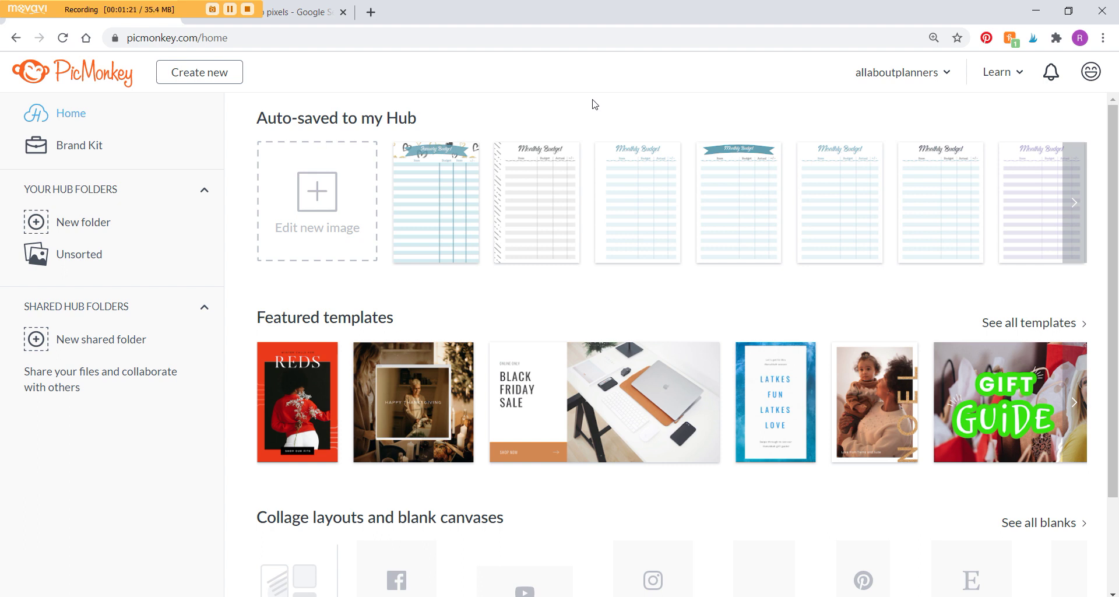
- Open the blank canvas choices and look up the pixel size of an 8.5 x 11 inch page in the search results
click(212, 79)
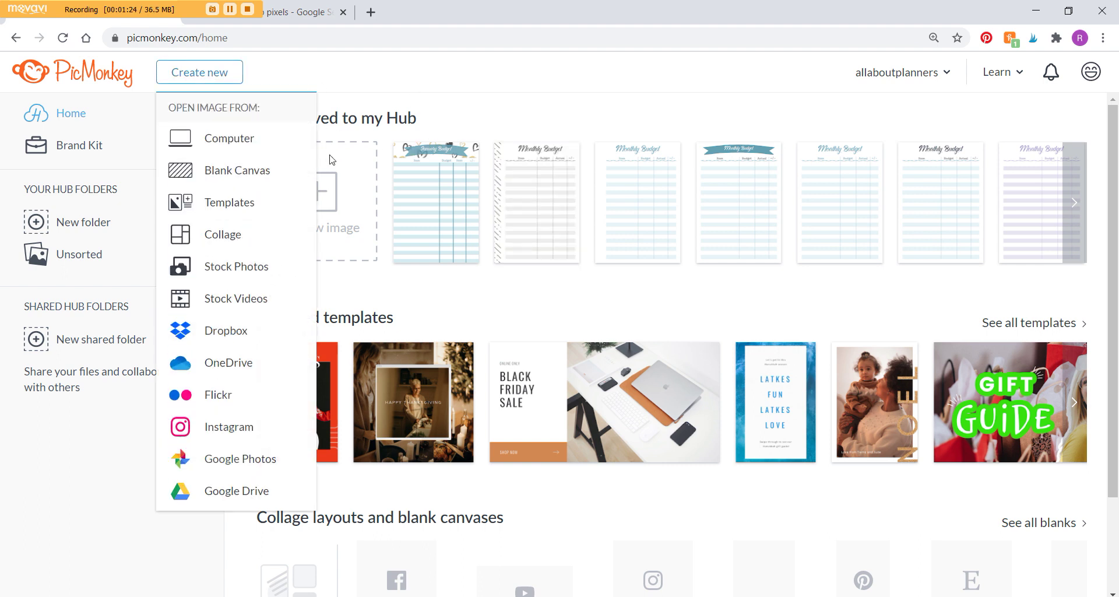
click(236, 175)
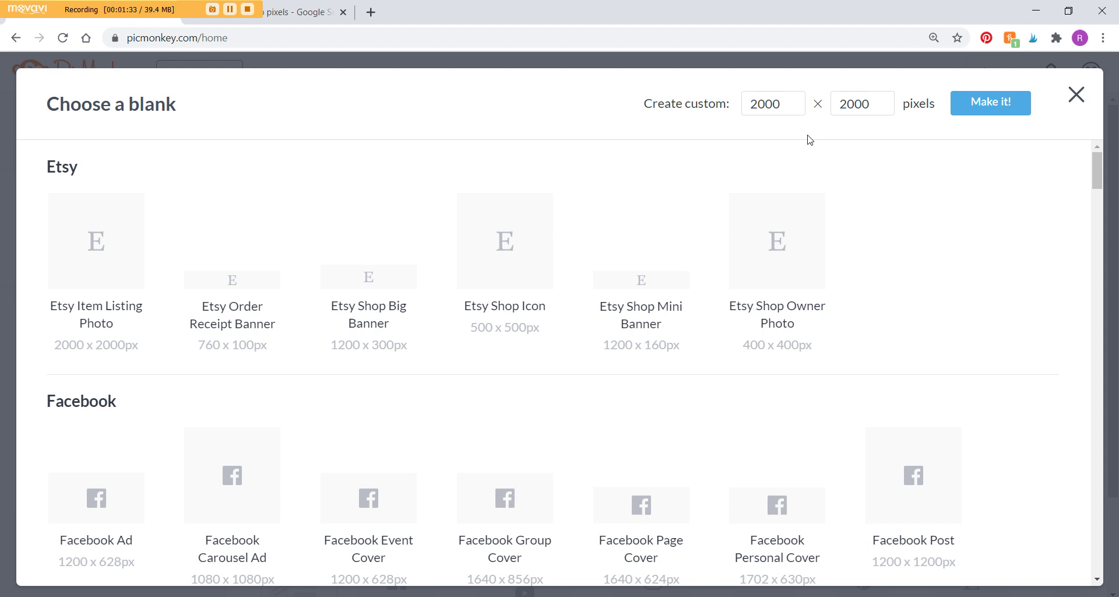
click(309, 11)
scroll(516, 362, down, 4)
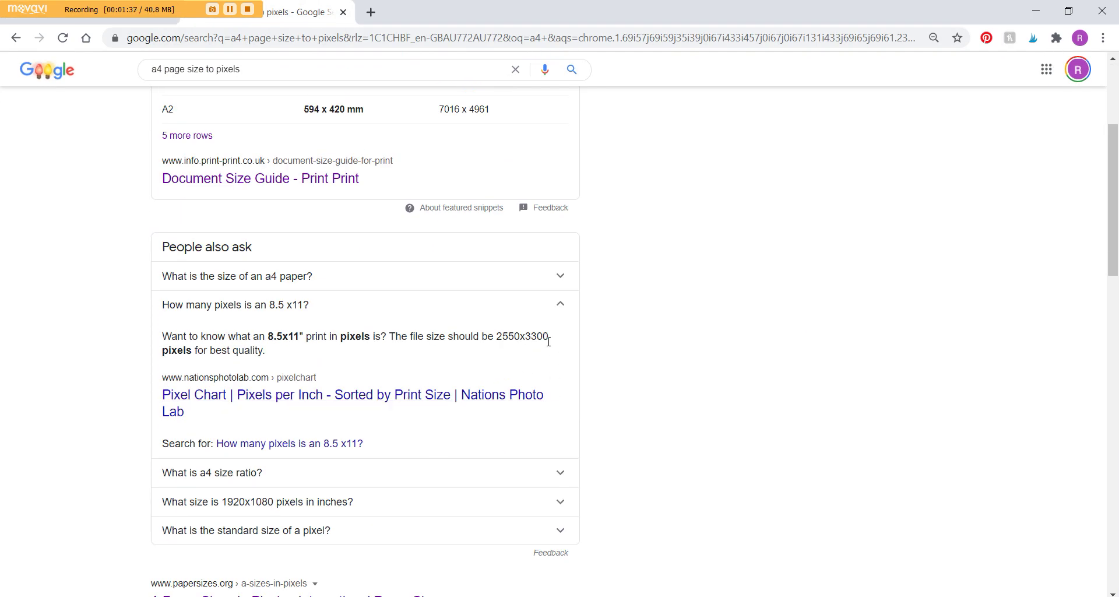
drag(547, 338, 525, 338)
- Create a custom blank canvas of 2550 x 3300 pixels
click(172, 24)
double_click(770, 109)
text(2550)
click(291, 11)
click(158, 18)
double_click(866, 103)
text(3300)
click(985, 103)
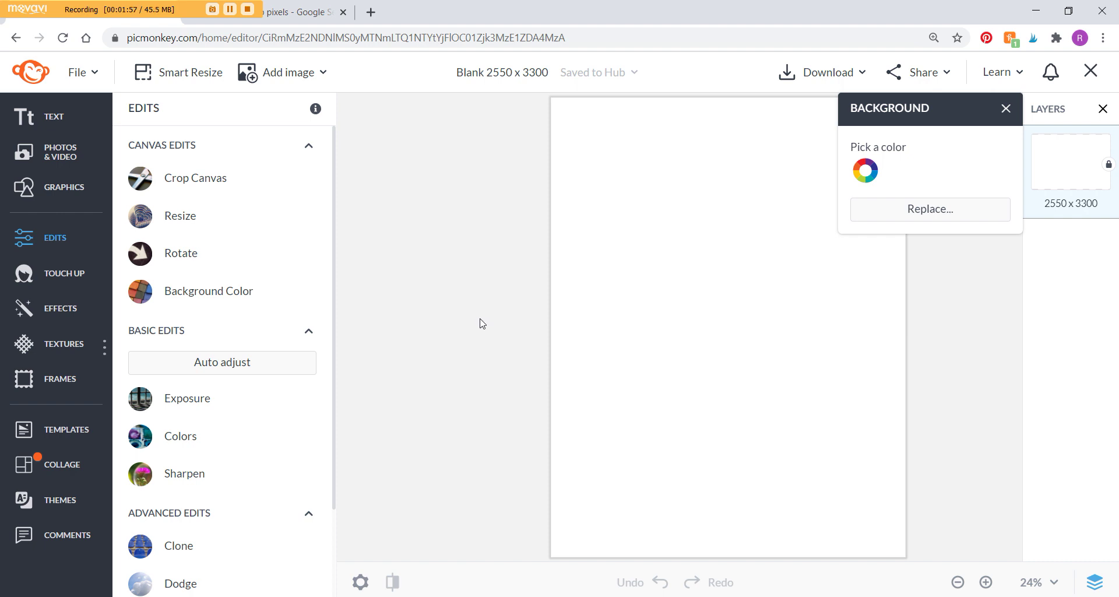
- Move the Background palette off the page and open the Seasonal Patterns textures for the background
drag(941, 104, 482, 426)
click(57, 344)
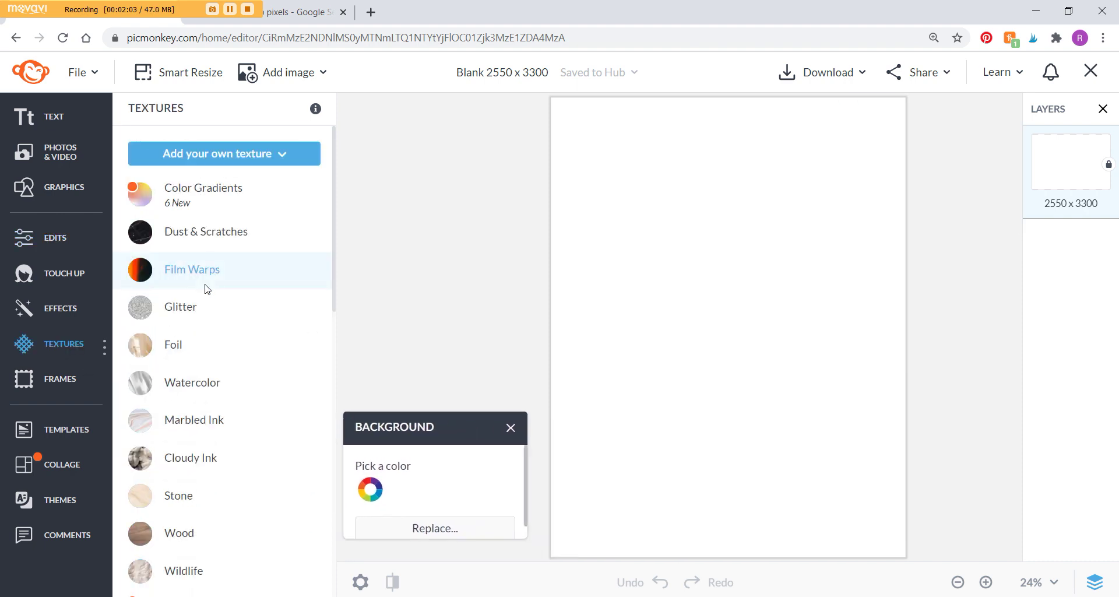
scroll(206, 454, down, 2)
scroll(205, 454, down, 3)
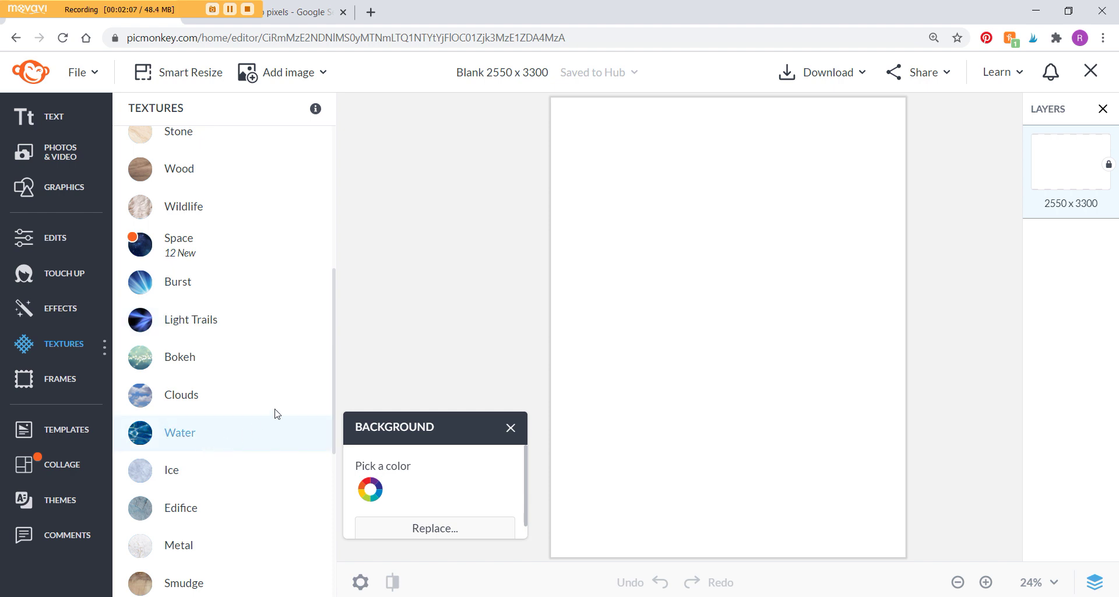
scroll(243, 380, down, 3)
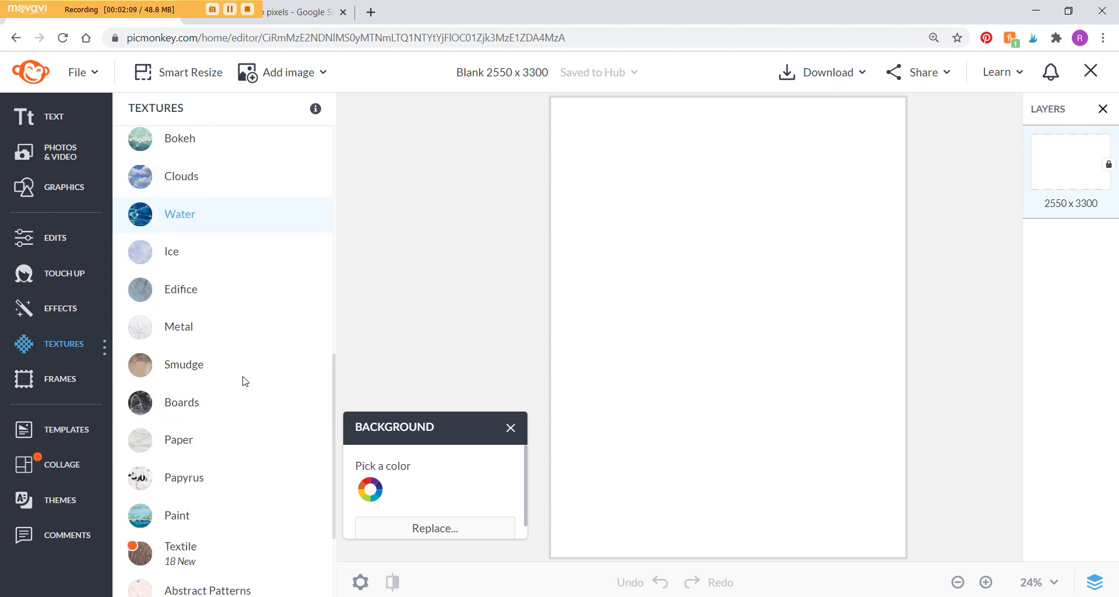
scroll(242, 379, down, 2)
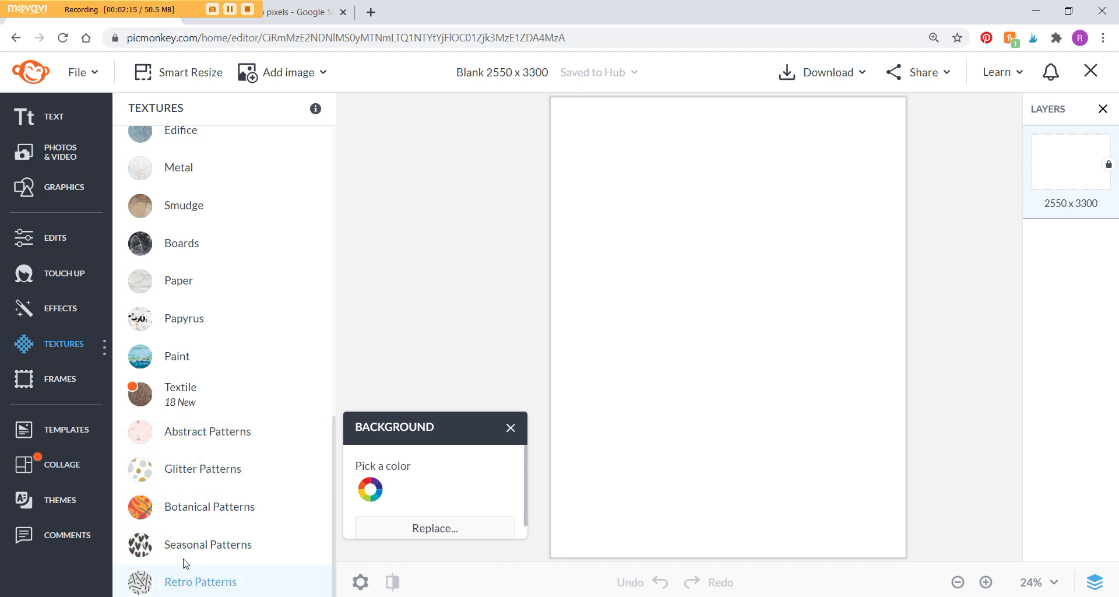
click(172, 541)
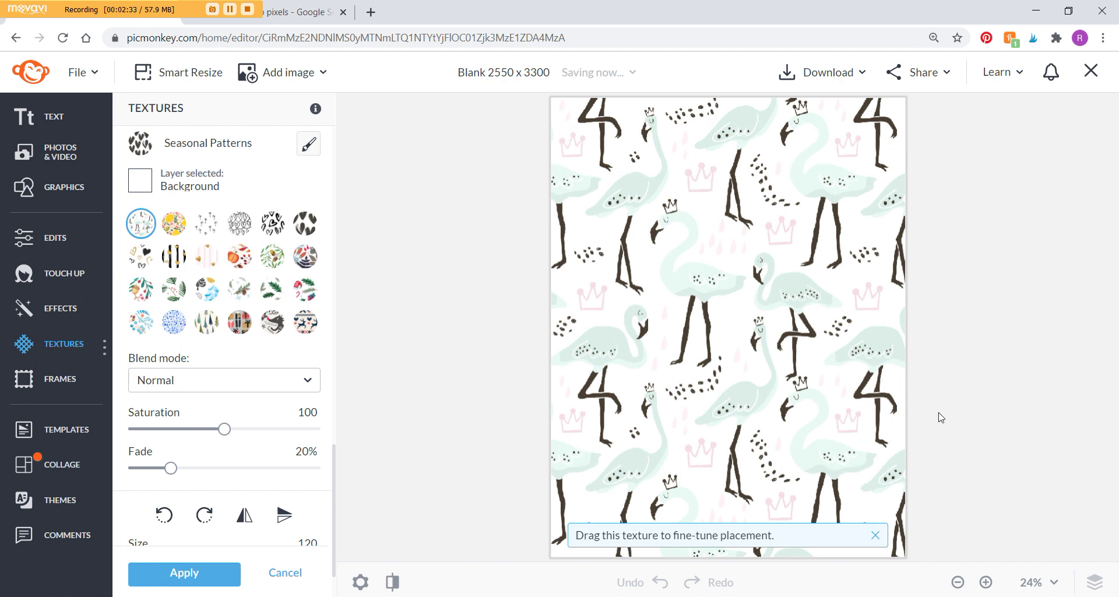
- Try the outlined hearts, solid hearts, striped hearts and gold-and-black hearts patterns on the page
click(274, 229)
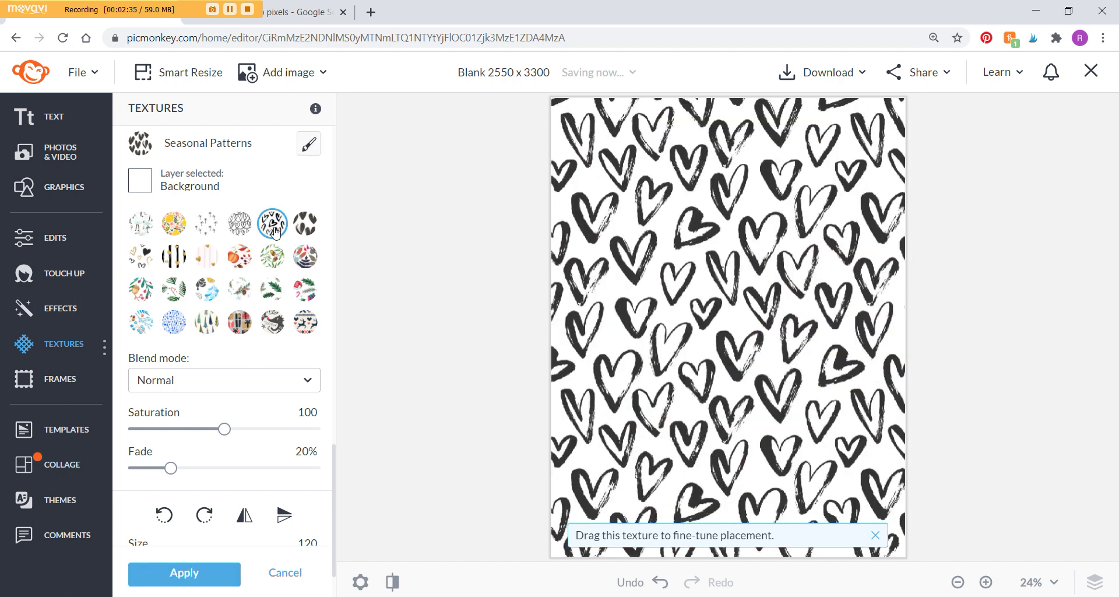
click(306, 232)
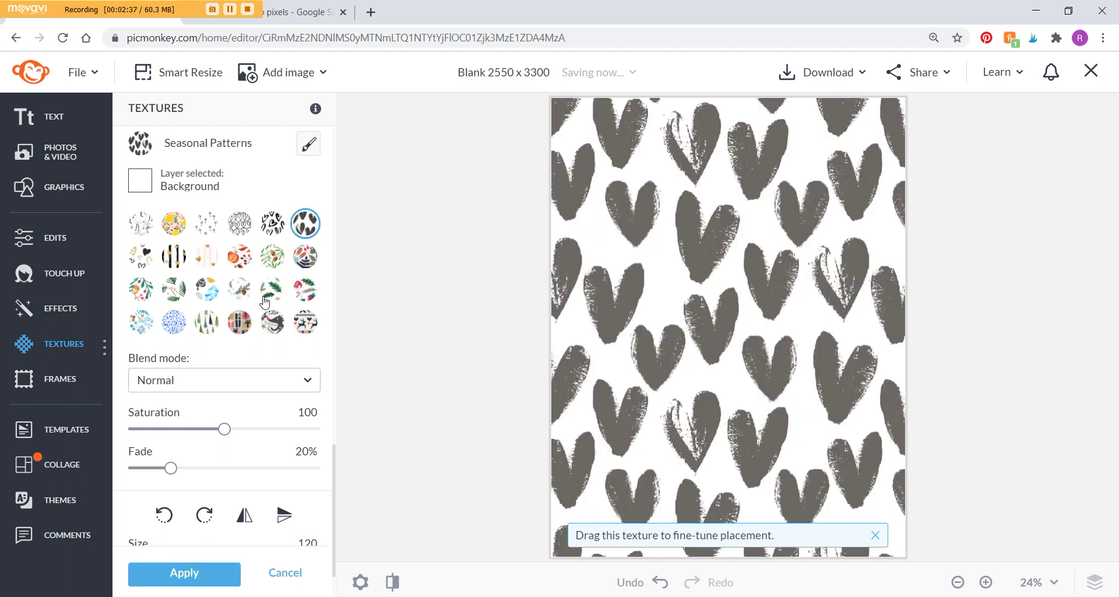
click(174, 259)
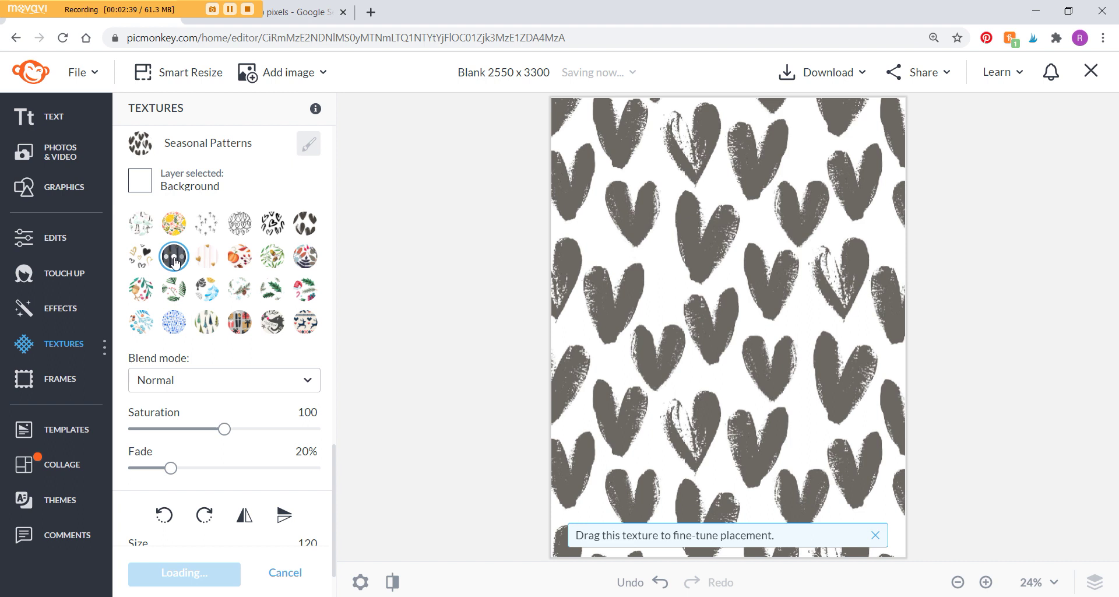
click(154, 265)
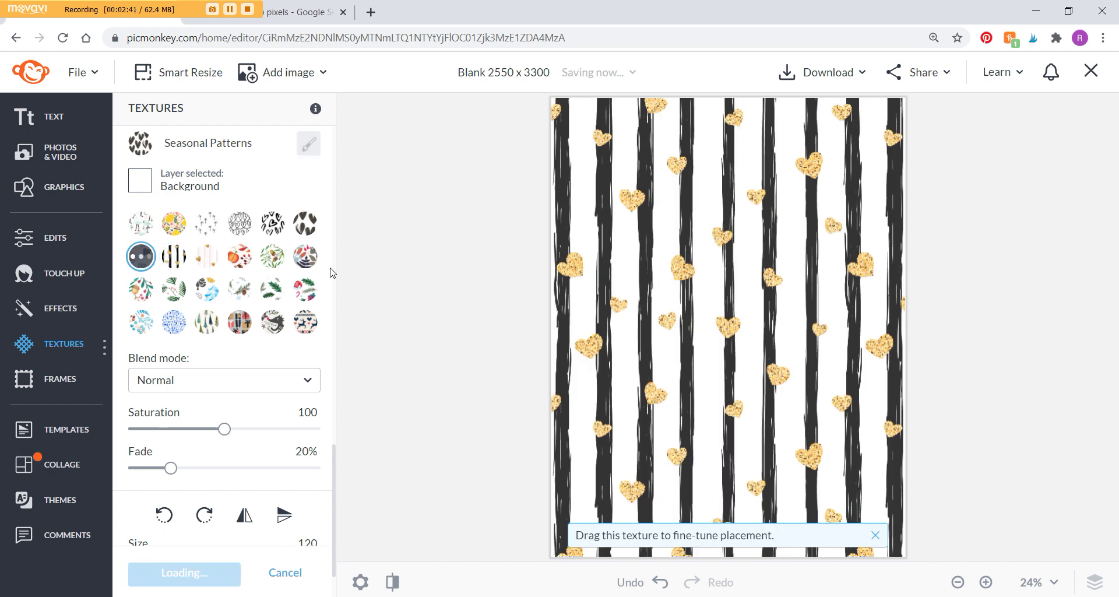
- Reduce the gold-and-black hearts pattern to size 110, keeping its proportions
scroll(232, 475, down, 3)
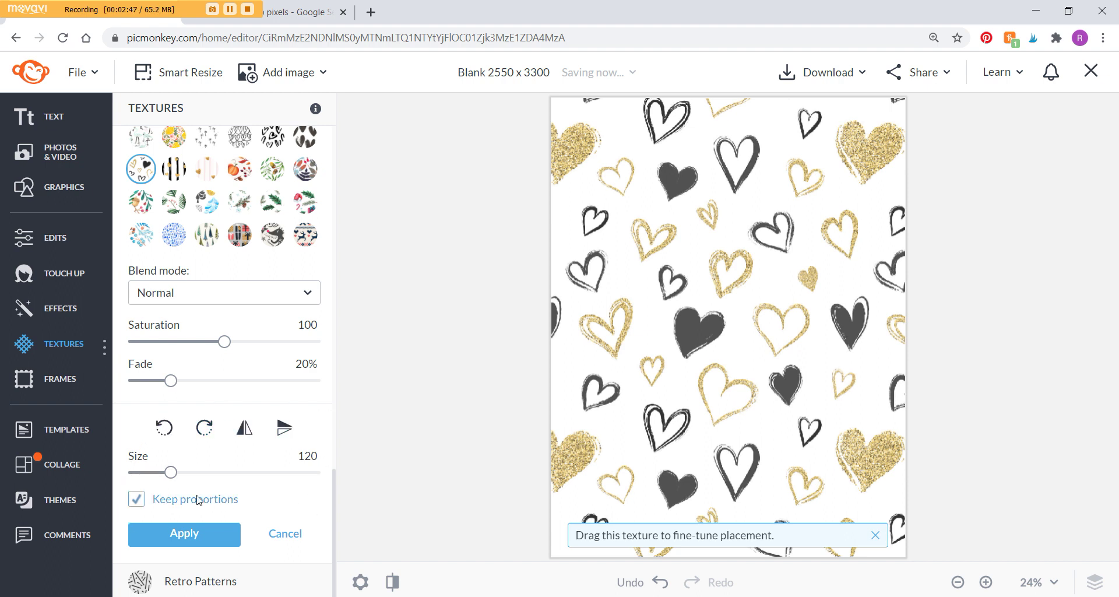
mouse_move(171, 472)
mouse_down()
mouse_move(260, 471)
mouse_move(138, 480)
mouse_move(300, 472)
mouse_move(152, 471)
mouse_up()
click(151, 499)
click(170, 505)
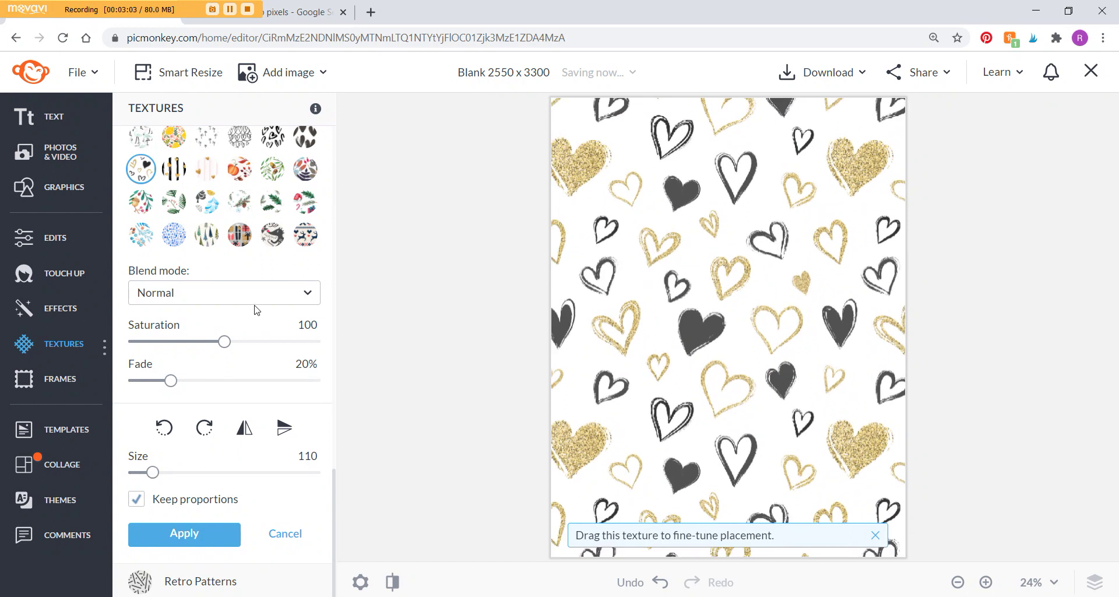
- Apply the black brushed outline hearts pattern to the background with size 124 and fade 10%
click(276, 149)
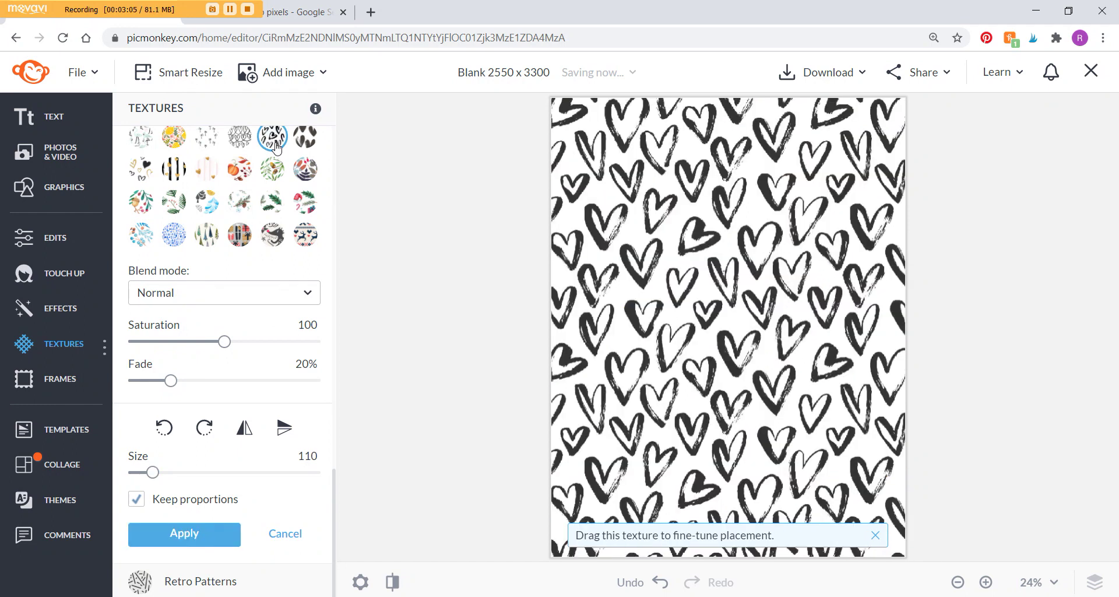
drag(153, 471, 177, 473)
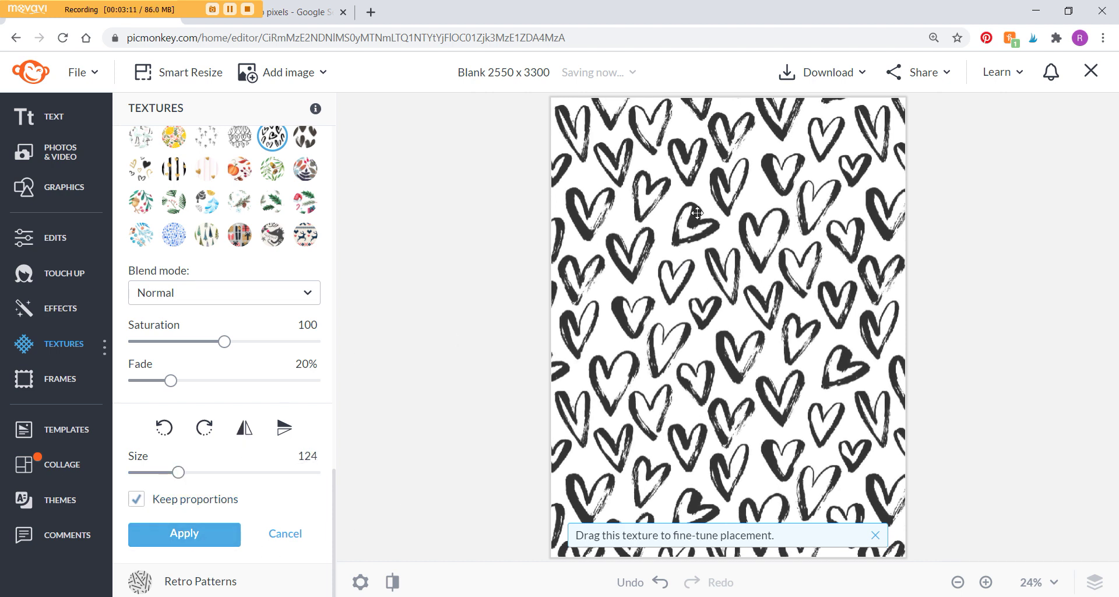
mouse_move(163, 382)
mouse_move(171, 382)
mouse_down()
mouse_move(137, 382)
mouse_move(310, 387)
mouse_move(151, 387)
mouse_up()
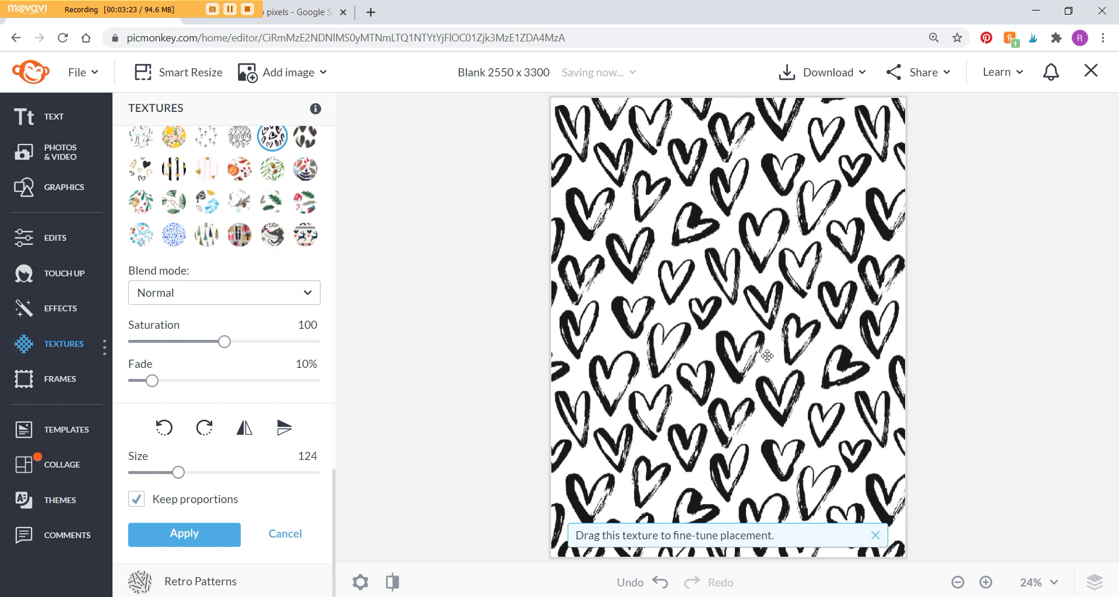
click(197, 539)
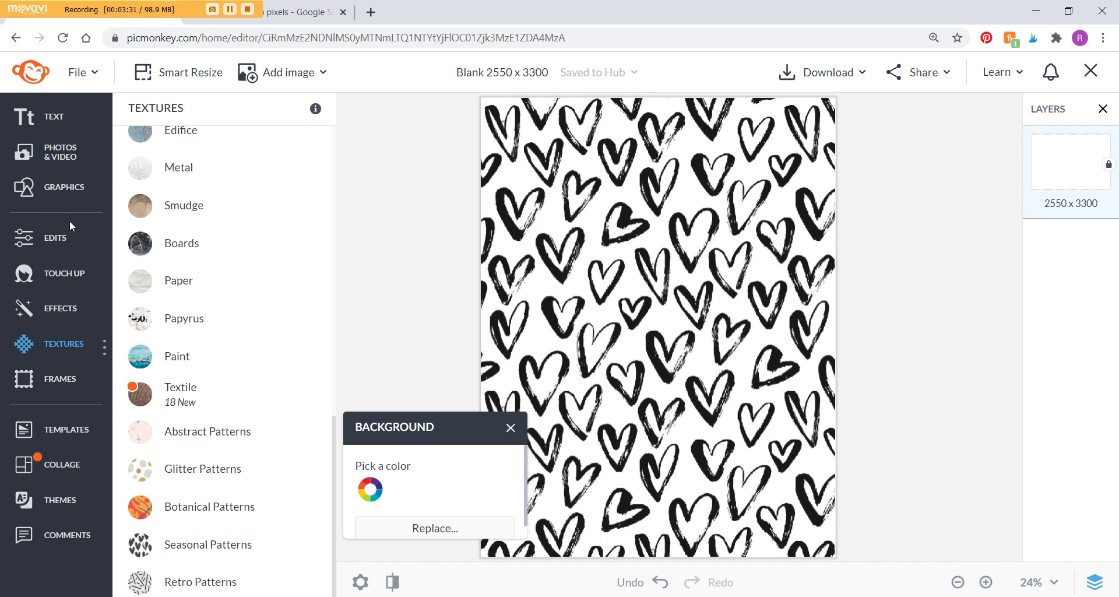
- Open the Basic category of graphics
click(66, 194)
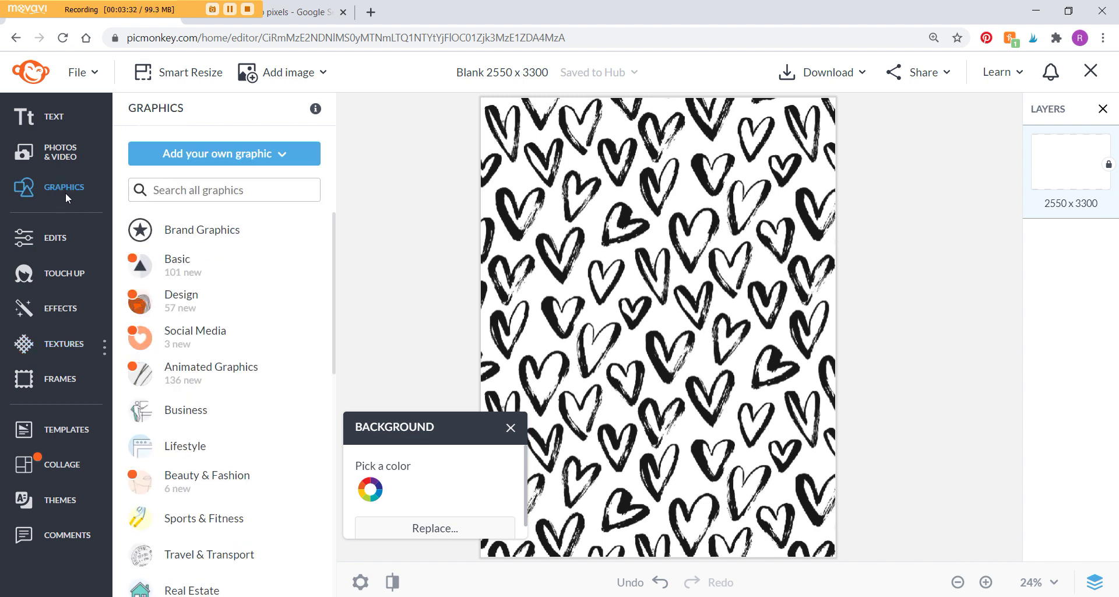
click(243, 269)
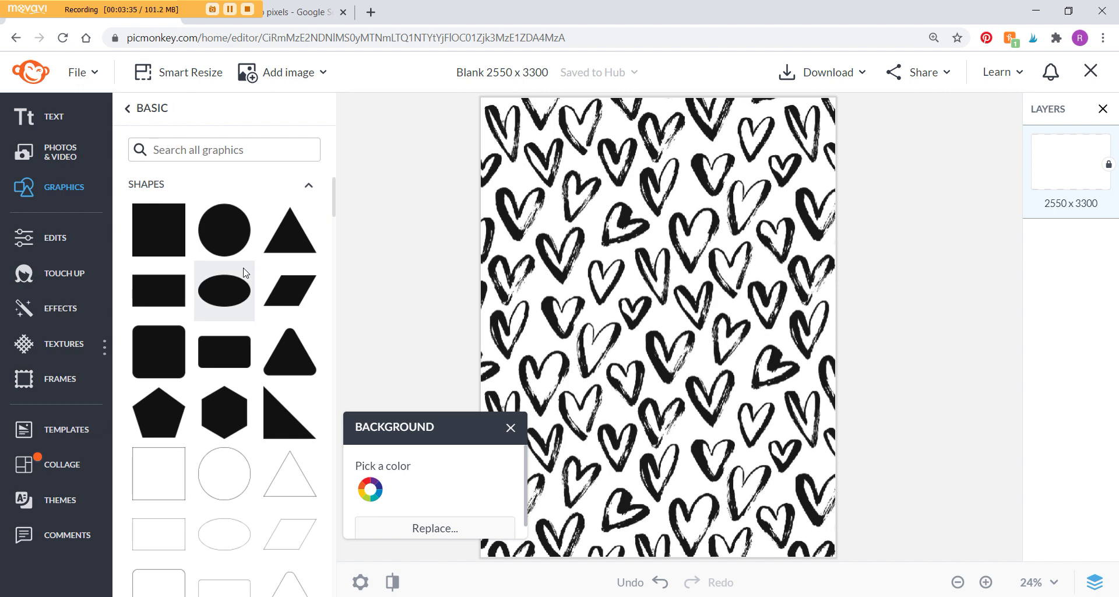
- Try a large black filled circle centred over the heart pattern and remove it from the canvas
click(230, 230)
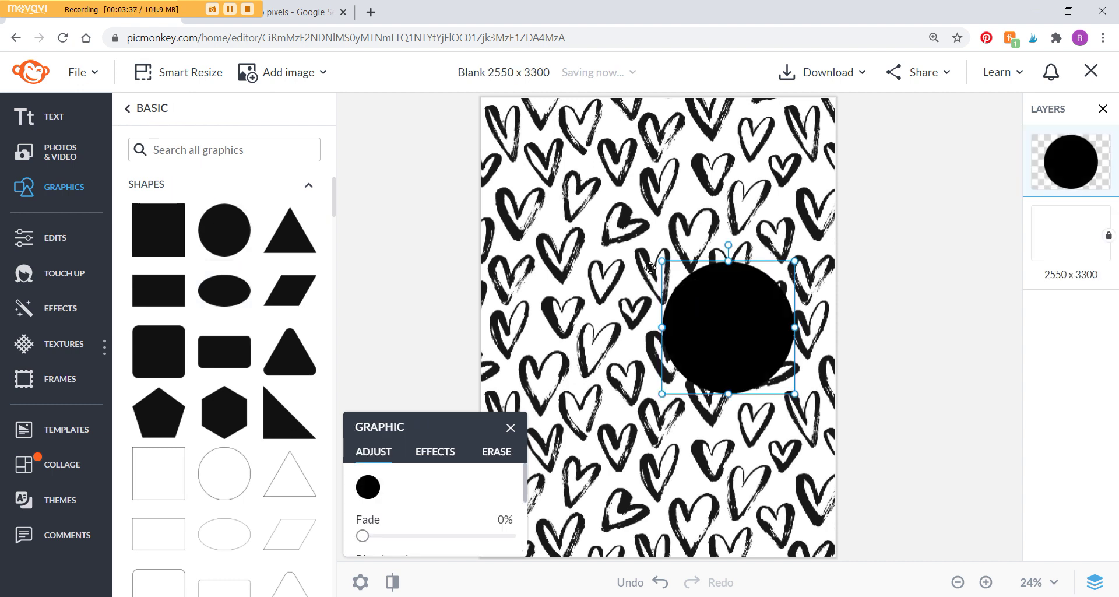
drag(650, 268, 565, 198)
drag(713, 326, 697, 305)
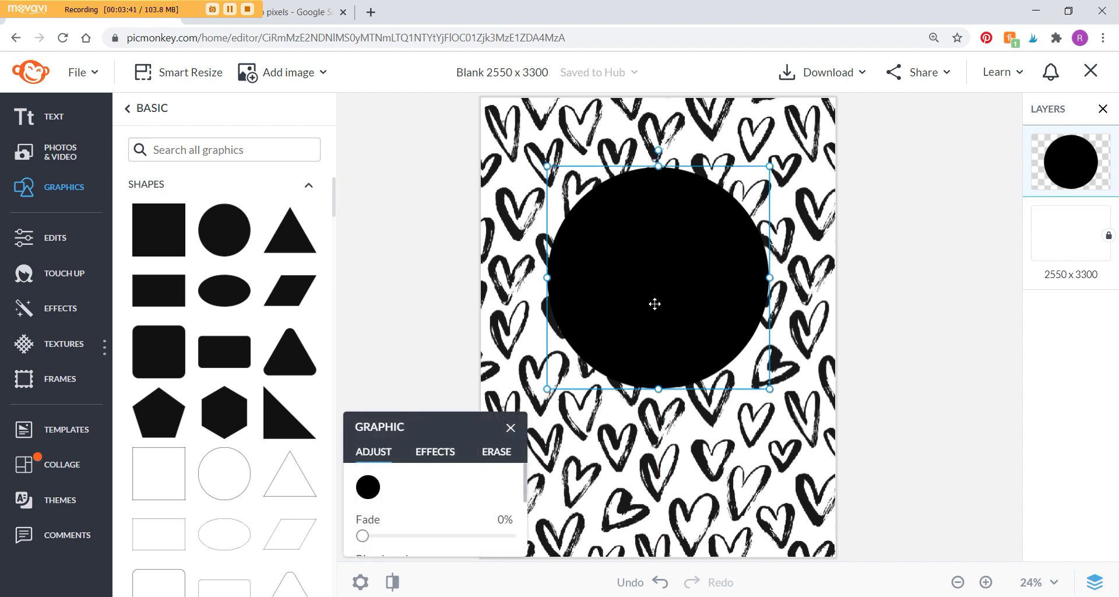
mouse_move(655, 275)
mouse_down()
mouse_move(642, 287)
mouse_move(672, 277)
mouse_move(653, 273)
mouse_up()
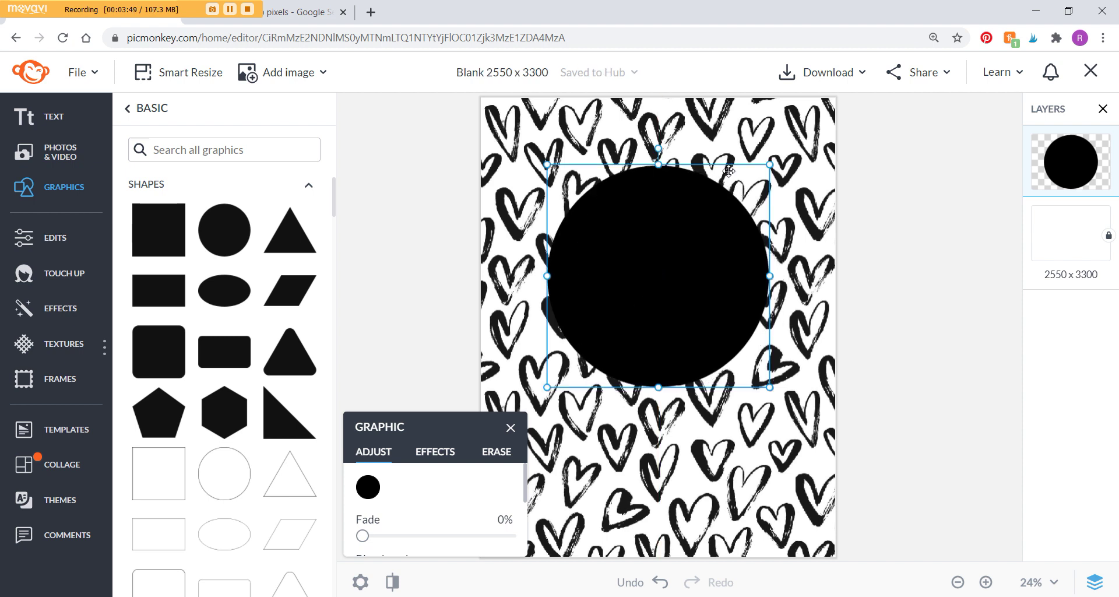
drag(666, 275, 667, 308)
click(958, 582)
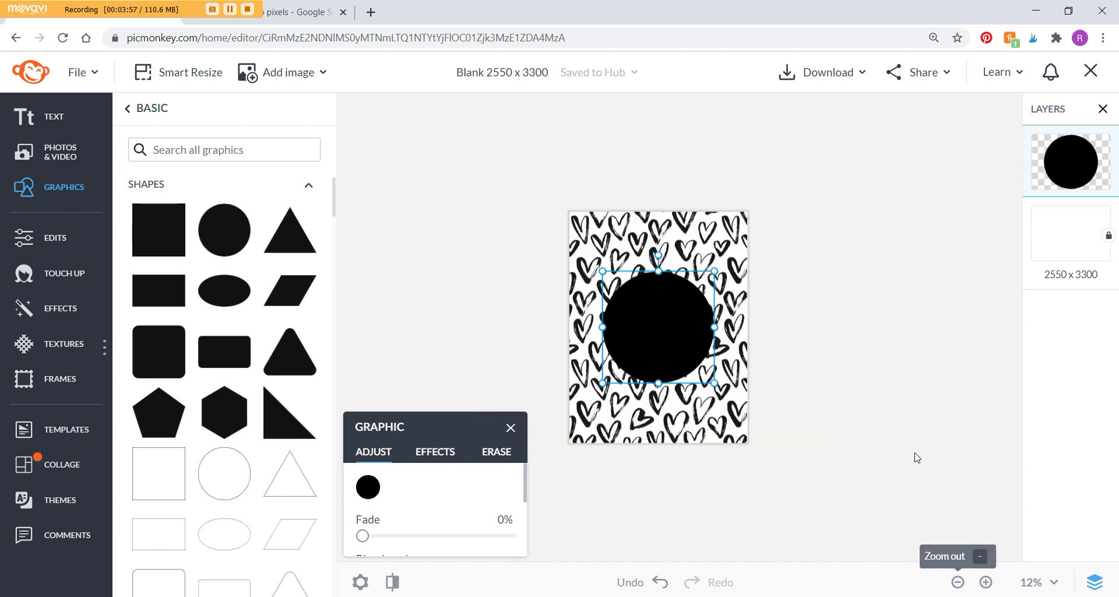
drag(656, 352, 663, 321)
key(Delete)
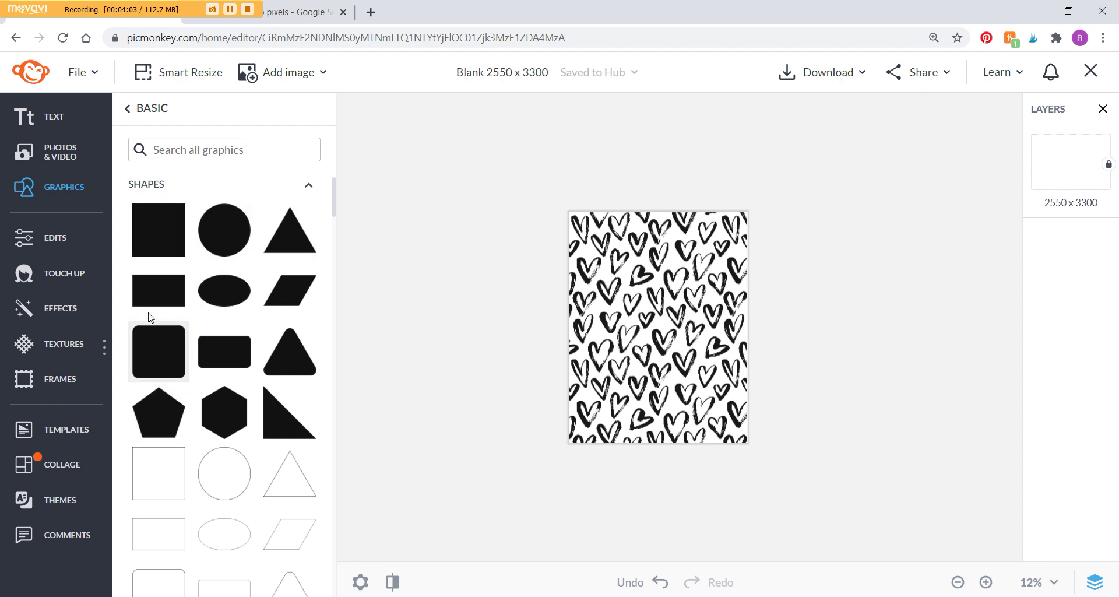
- Browse the Basic graphics through the shapes, lines, arrows and Doodly Accents for a badge to put on the page
scroll(261, 441, down, 4)
scroll(260, 441, down, 8)
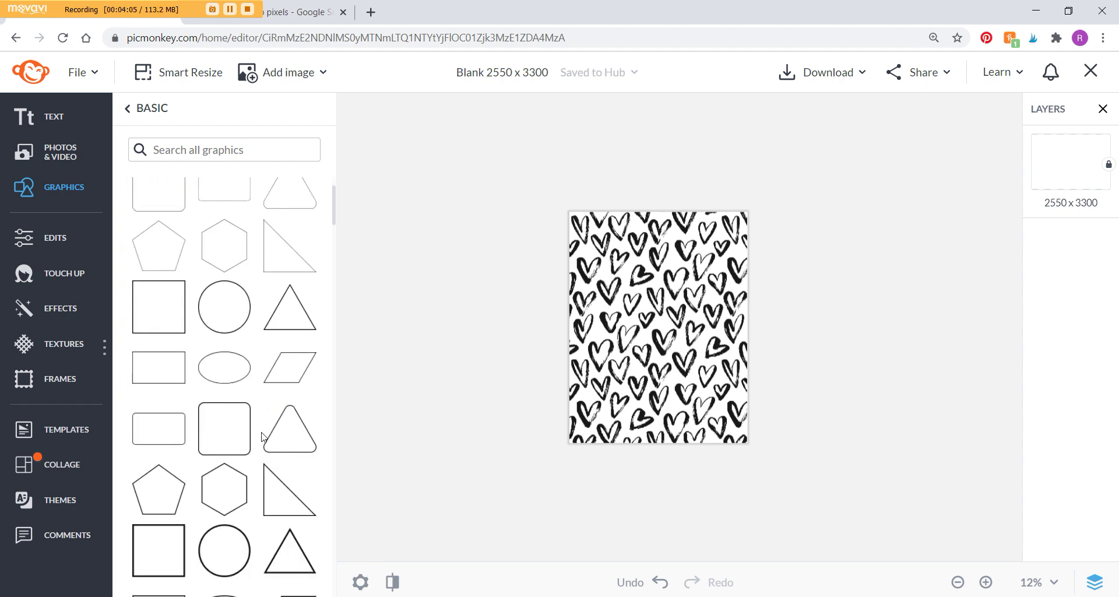
scroll(261, 436, down, 12)
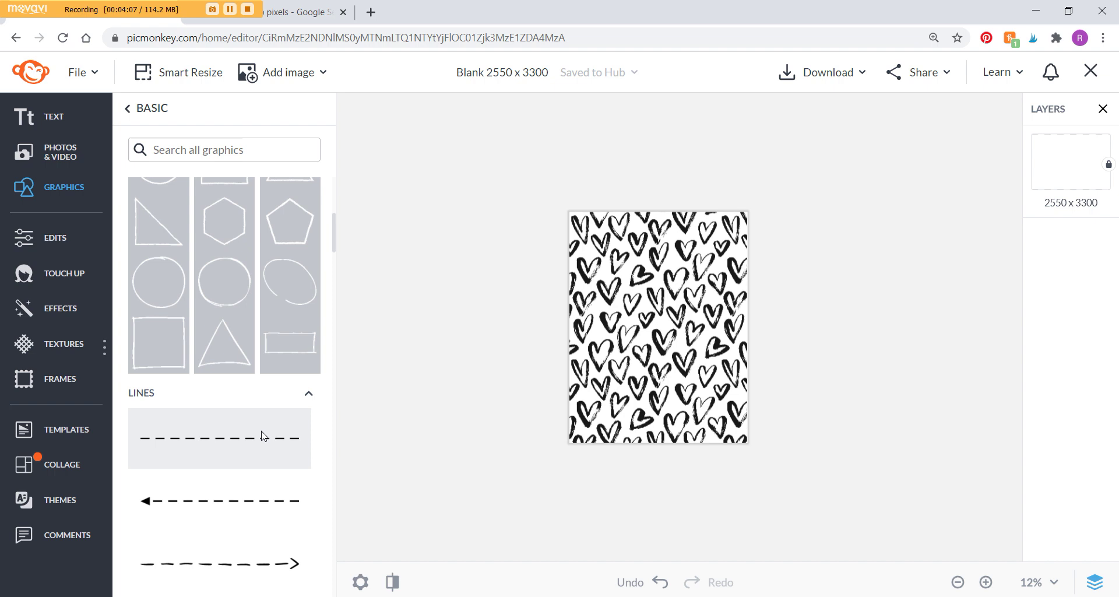
scroll(261, 436, down, 12)
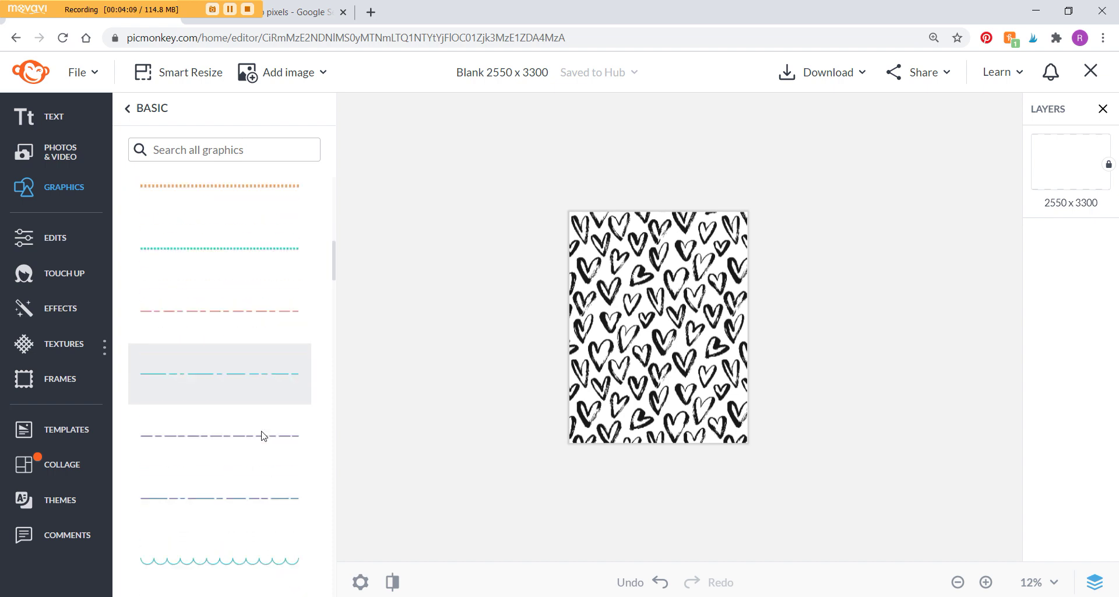
scroll(263, 436, down, 12)
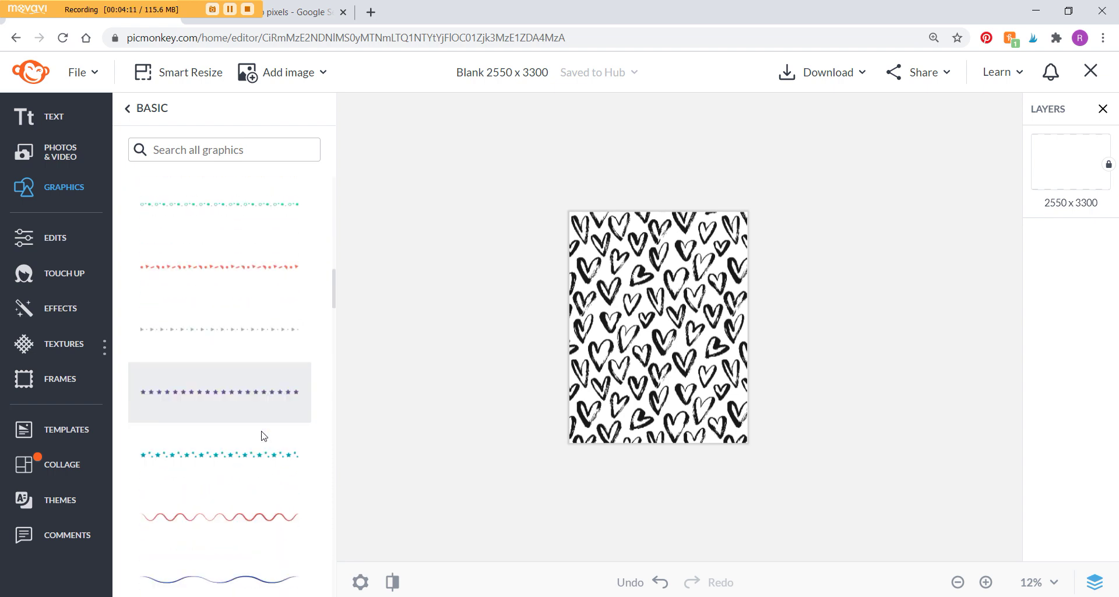
scroll(261, 435, down, 12)
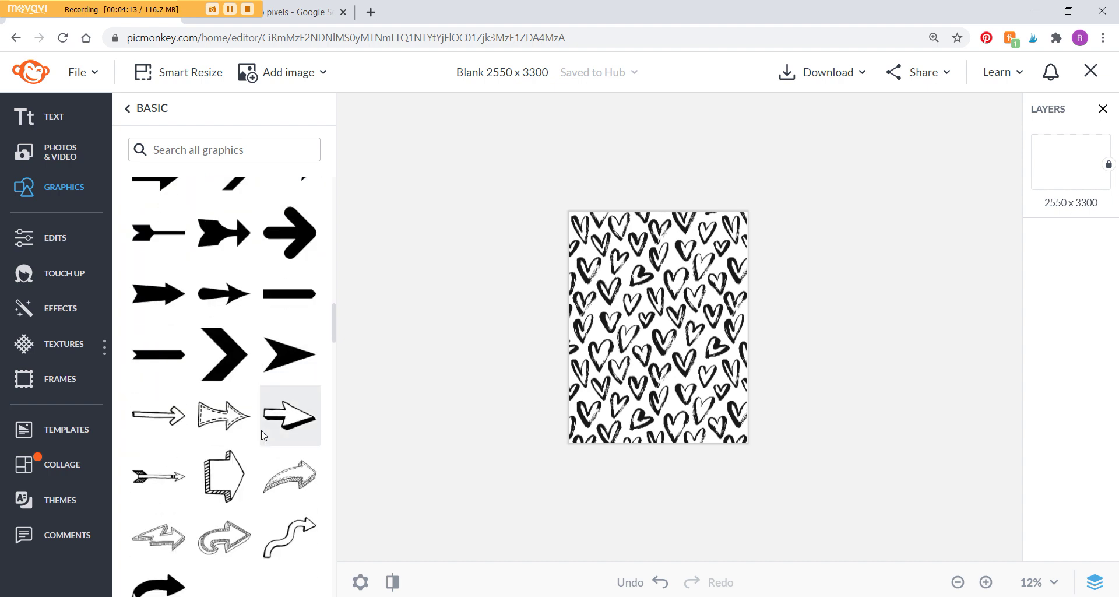
scroll(262, 435, down, 12)
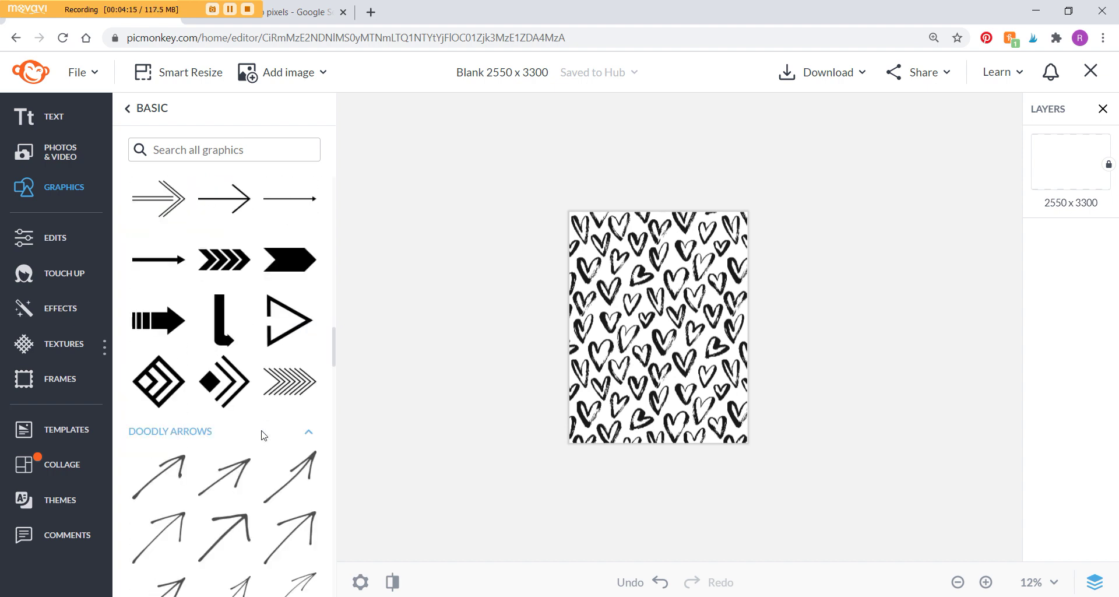
scroll(263, 435, down, 6)
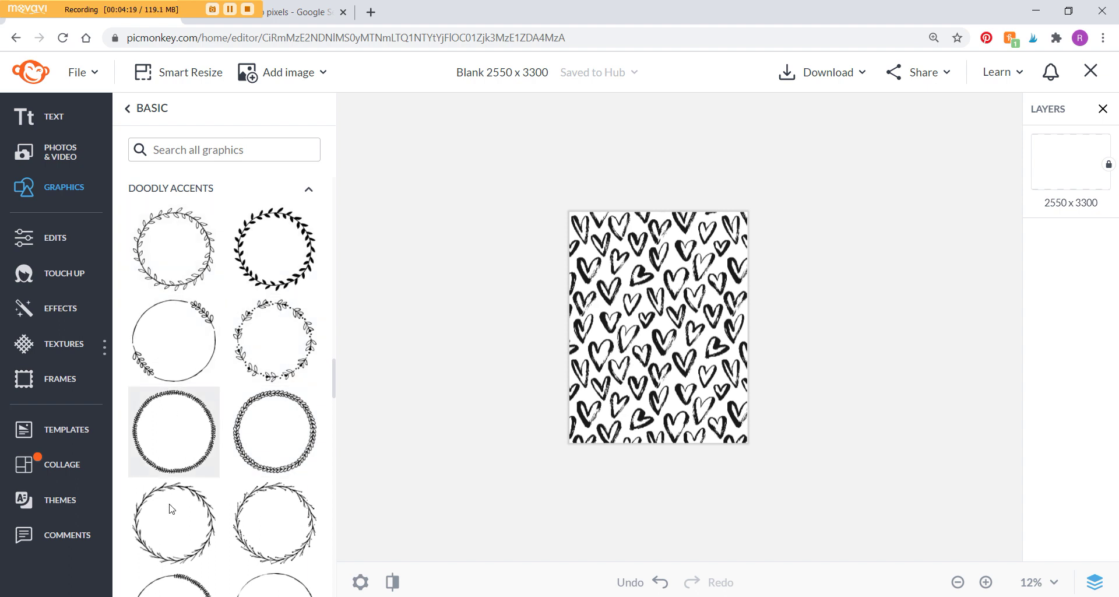
scroll(254, 412, down, 3)
scroll(254, 412, down, 4)
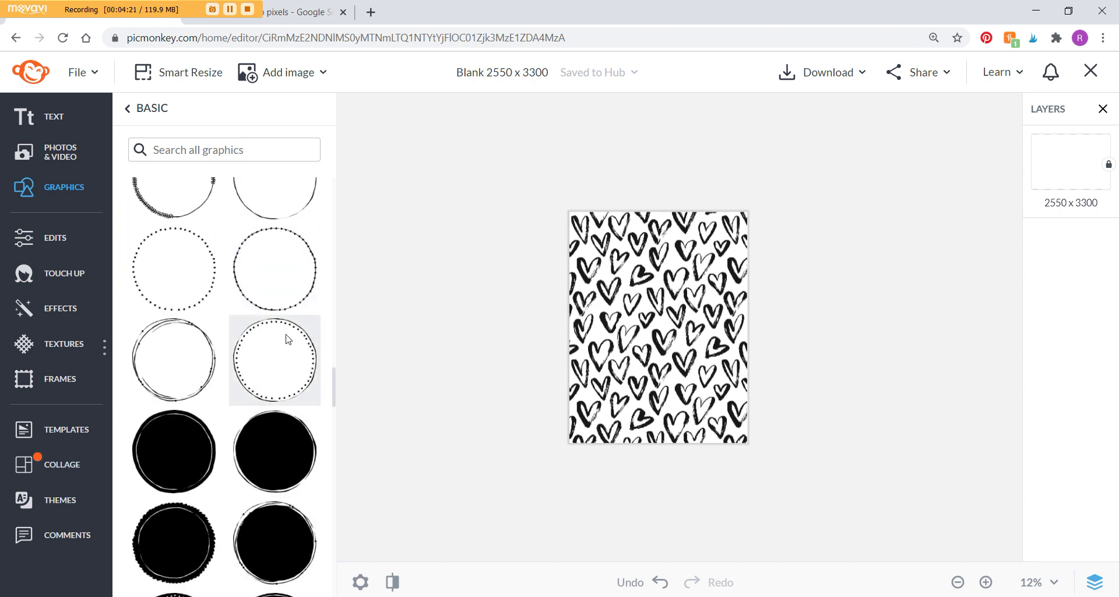
scroll(268, 367, down, 6)
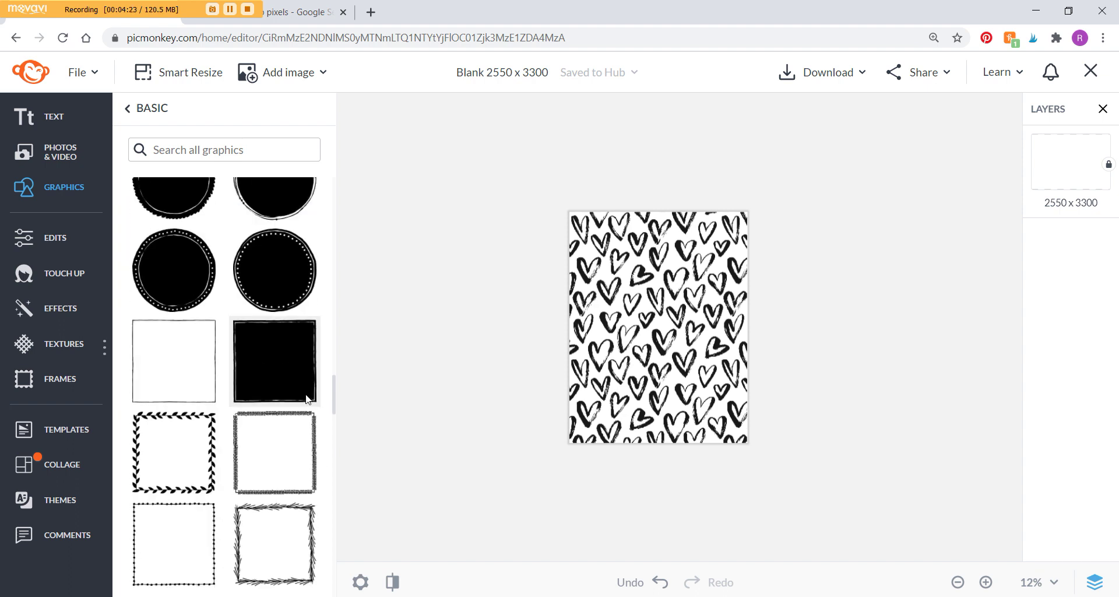
scroll(198, 427, down, 8)
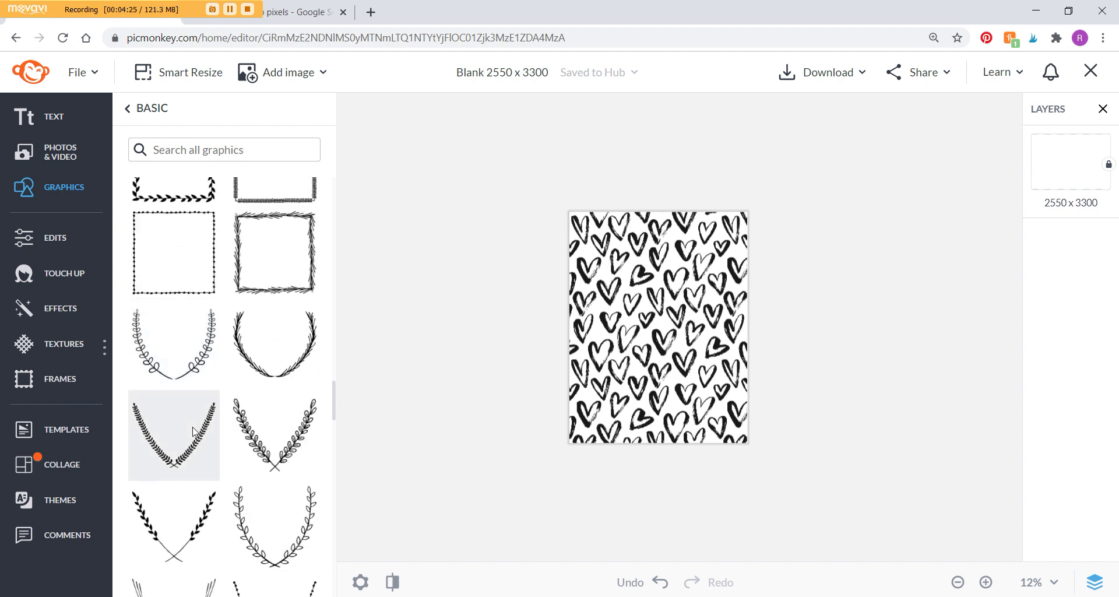
scroll(194, 431, down, 1)
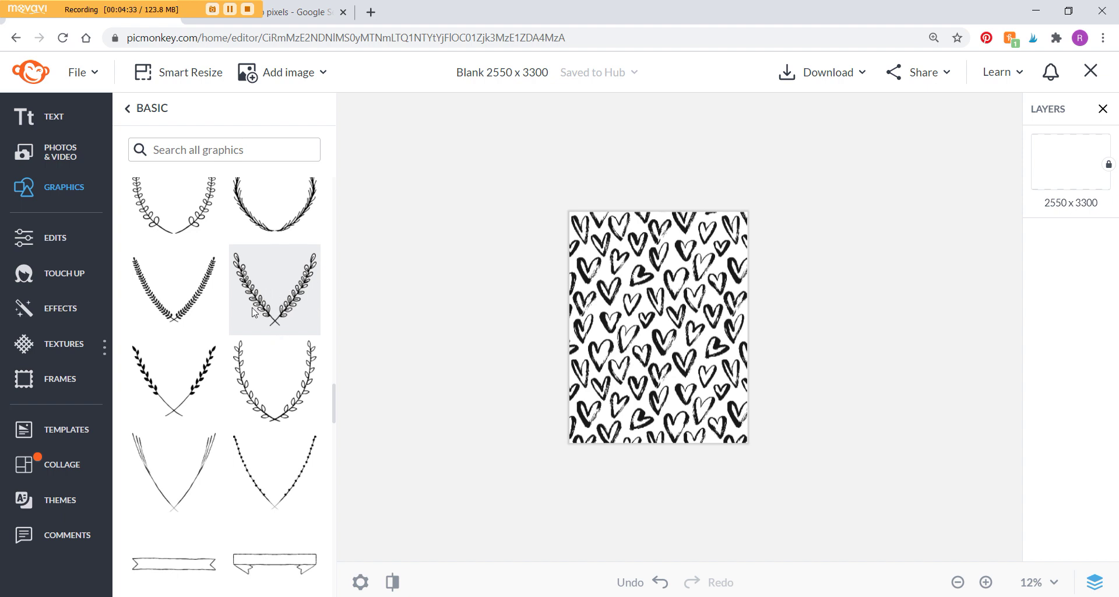
scroll(294, 330, down, 5)
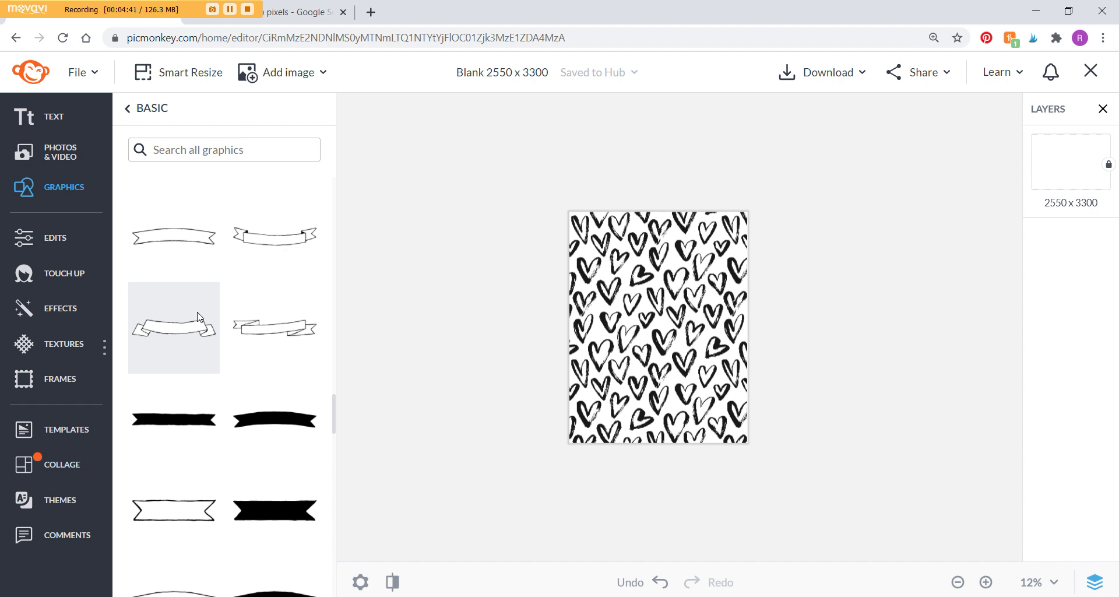
scroll(276, 380, up, 5)
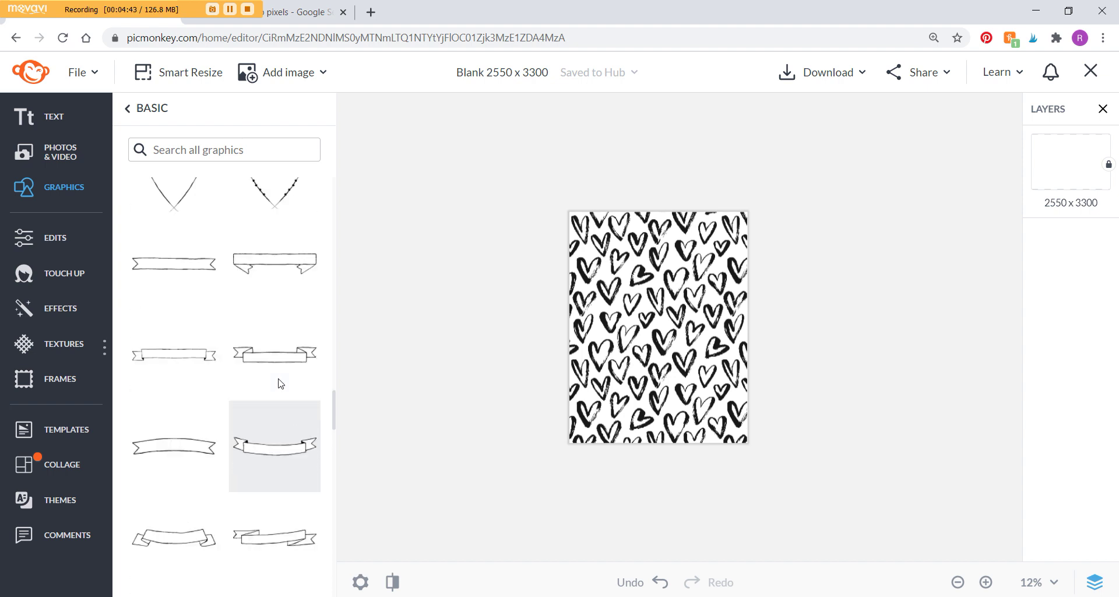
scroll(280, 383, up, 10)
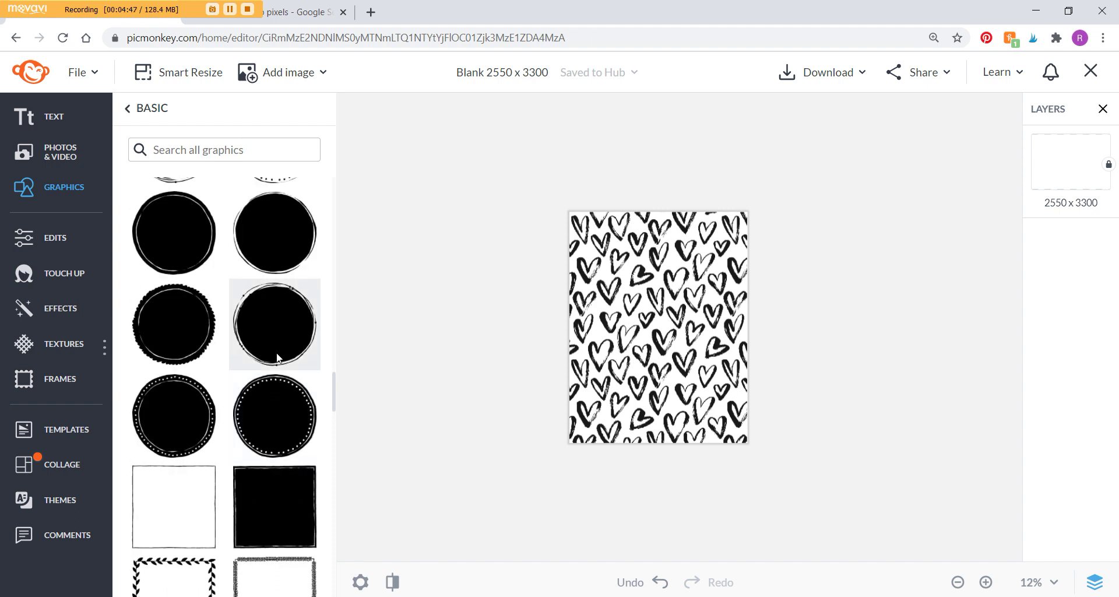
- Add the solid black Doodly Accents circle with a white dotted inner ring, shrink it and centre it in the page's upper half
click(288, 404)
drag(669, 313, 642, 296)
drag(732, 376, 709, 351)
mouse_move(645, 305)
mouse_down()
mouse_move(671, 303)
mouse_move(659, 298)
mouse_up()
- Try the brand palette colours on the dotted circle, including purple #a197c9 and teal #64a0b1
click(986, 582)
click(986, 582)
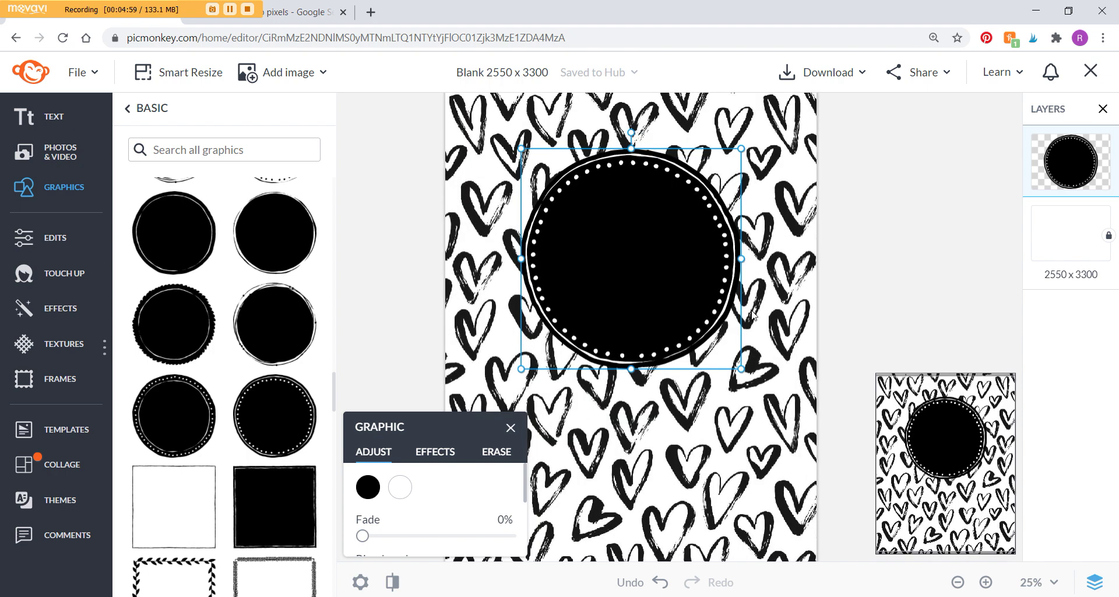
click(368, 488)
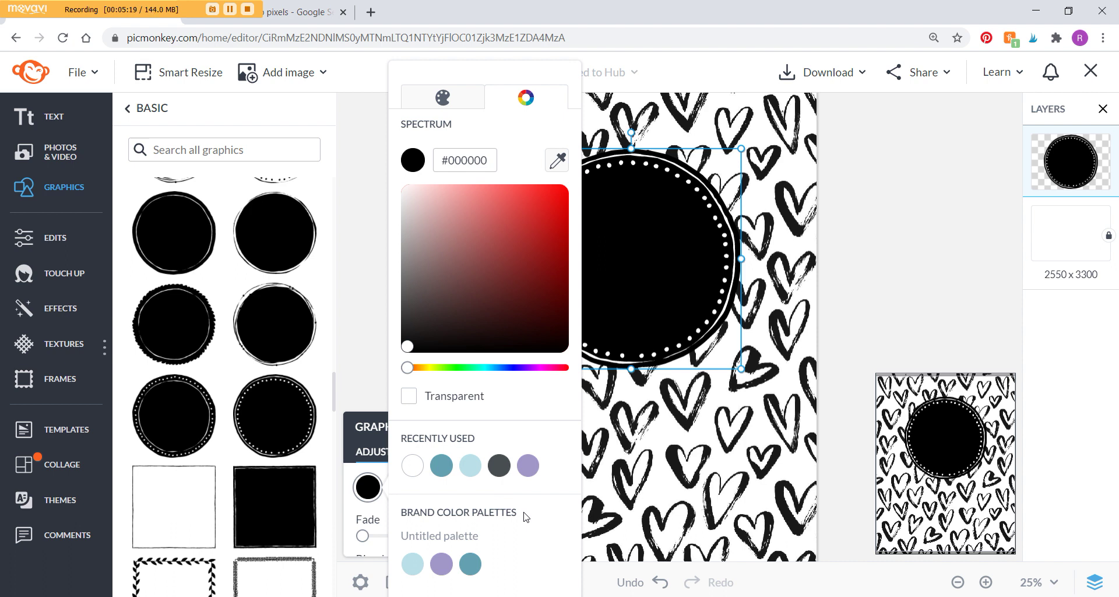
click(471, 563)
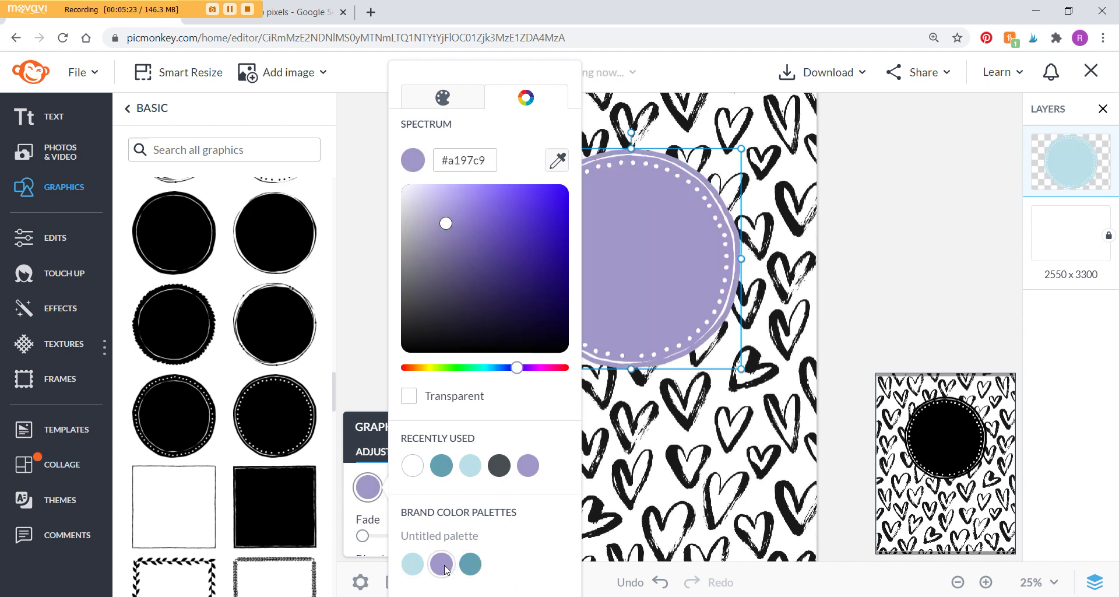
click(441, 564)
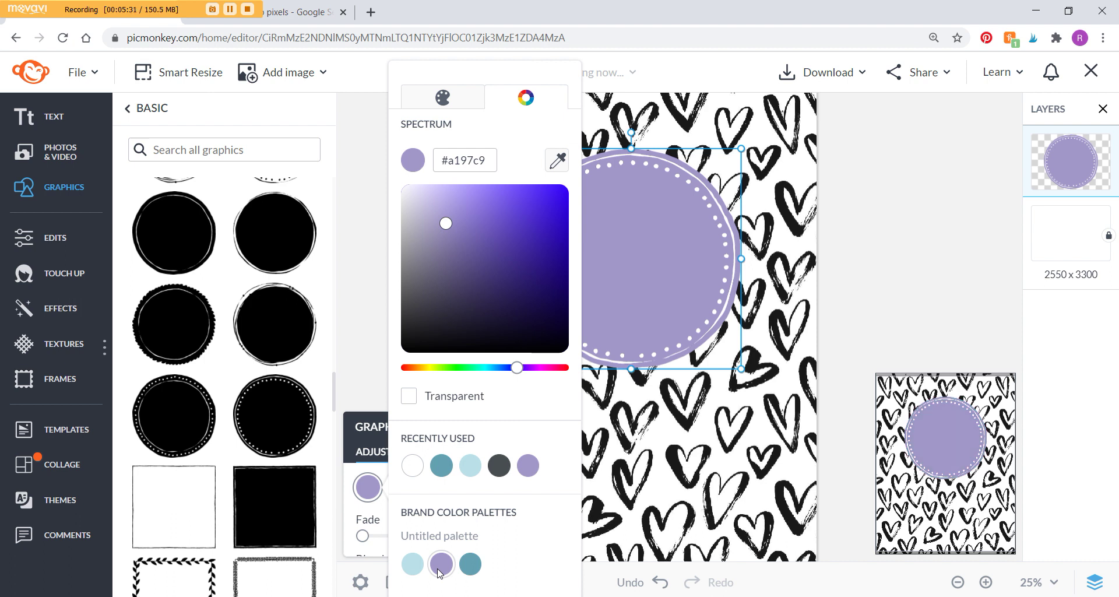
click(471, 565)
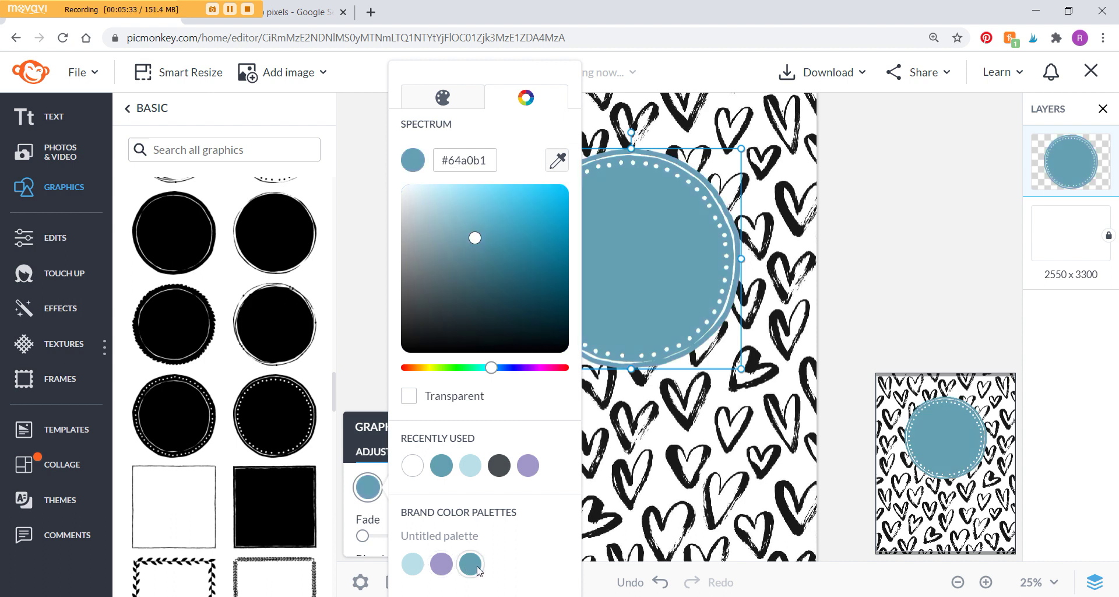
- Try a custom spectrum purple, #743ec3, as the dotted circle's colour
drag(483, 351, 534, 306)
drag(407, 367, 523, 368)
drag(523, 214, 513, 228)
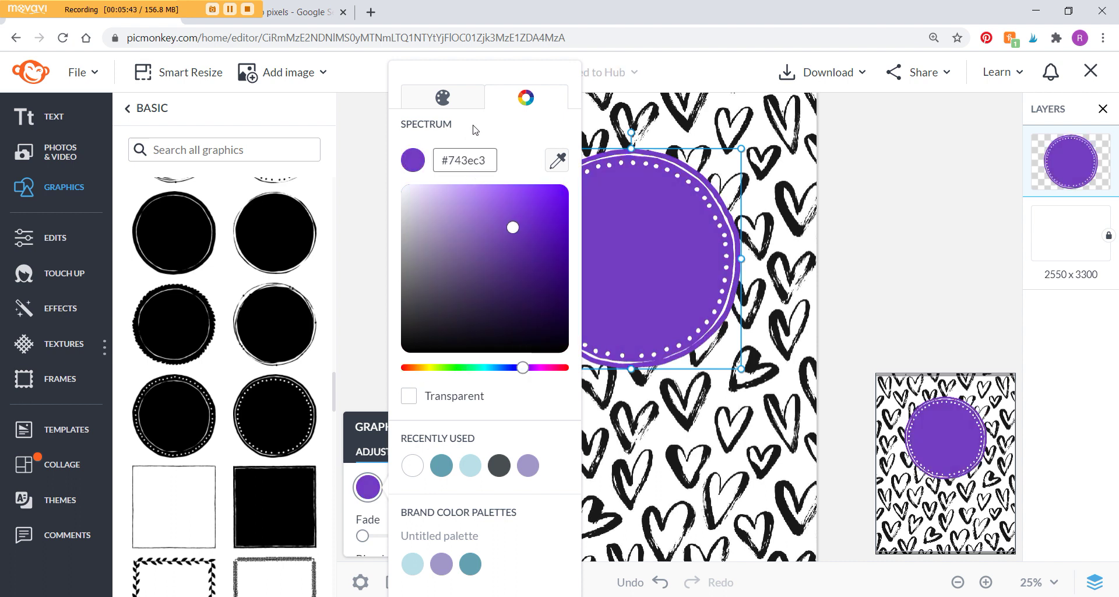
- Try several standard colour swatches on the dotted circle, including orange
click(493, 160)
click(443, 98)
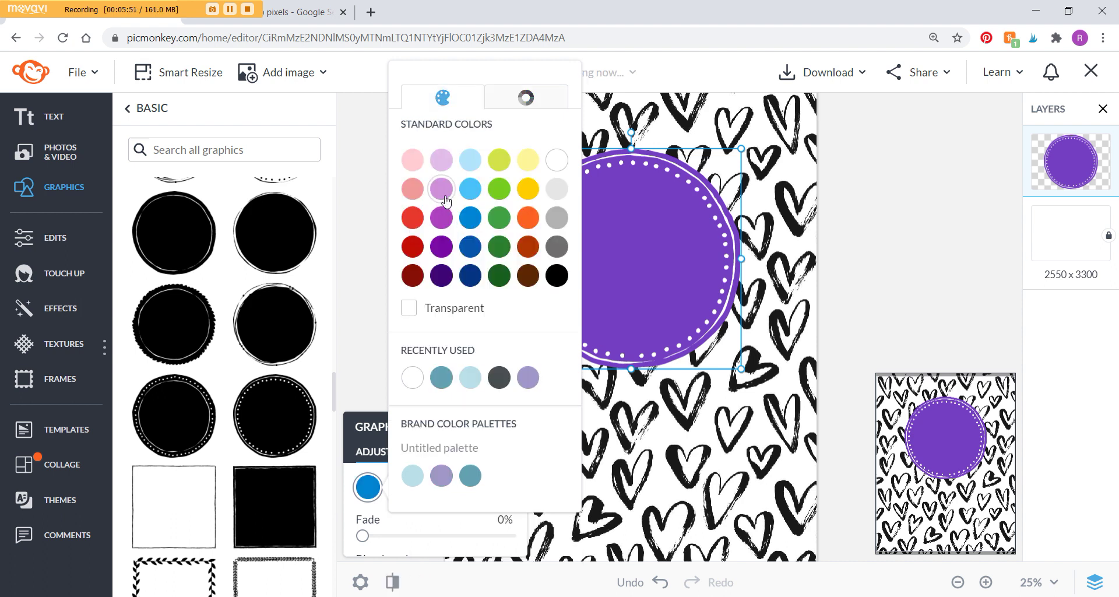
click(441, 188)
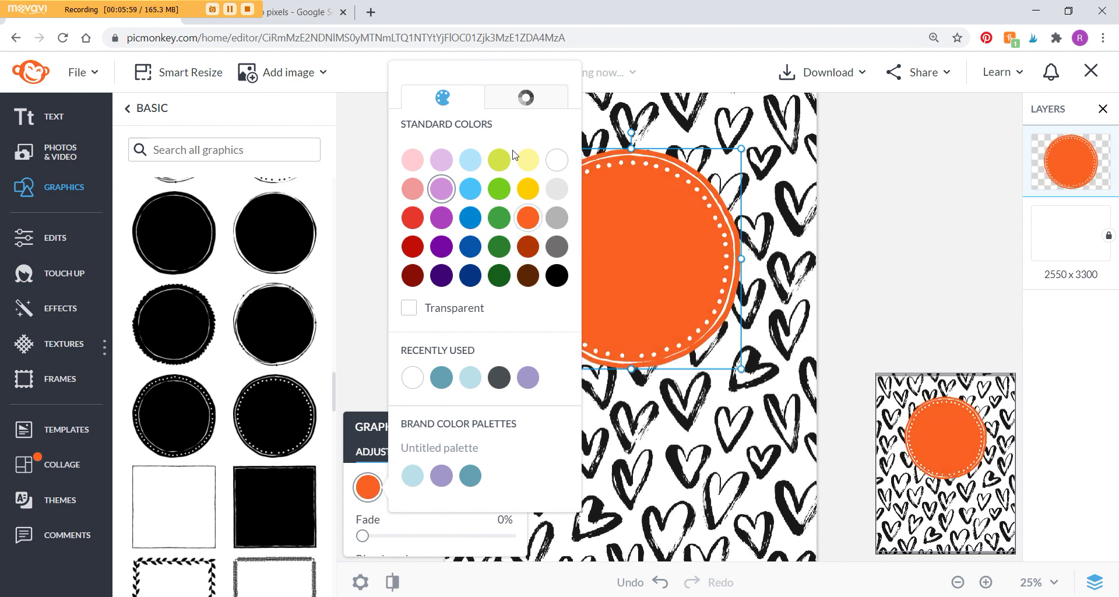
- Recolour the dotted circle with the custom magenta #eb32ba from the colour spectrum
click(526, 97)
drag(533, 368, 545, 367)
drag(460, 216, 529, 203)
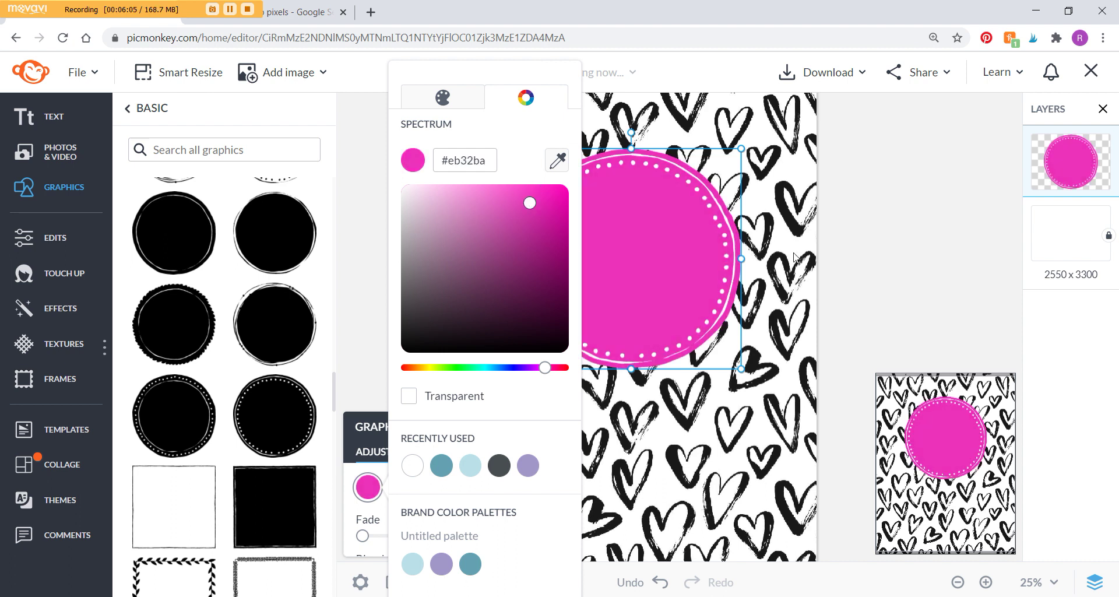
click(864, 236)
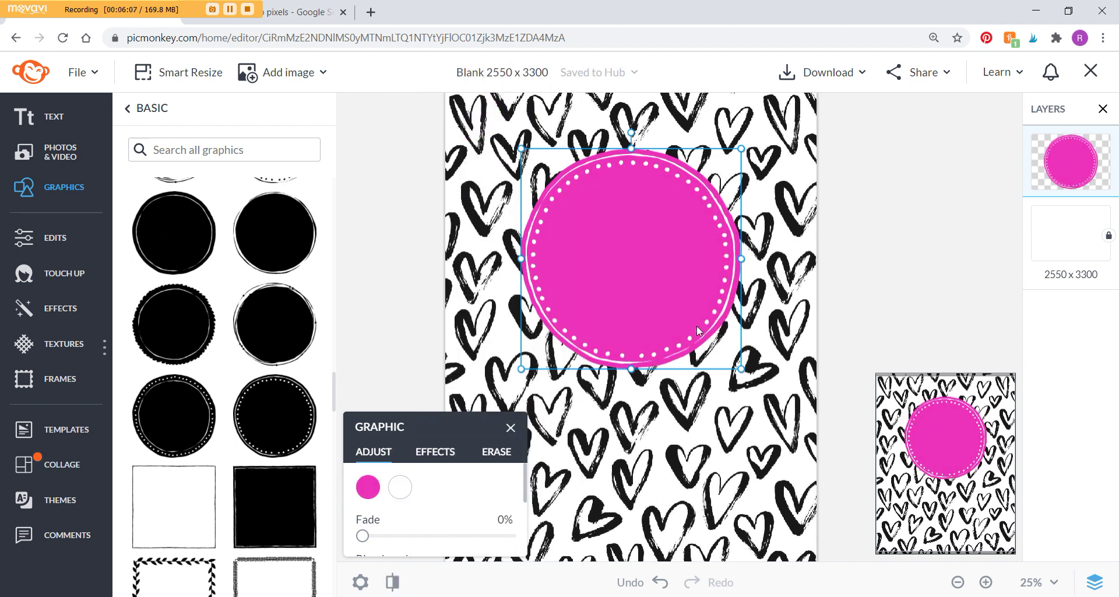
- Try a 32% fade on the magenta circle, restore the fade to 0% and deselect the circle
scroll(359, 458, down, 2)
drag(358, 458, 404, 457)
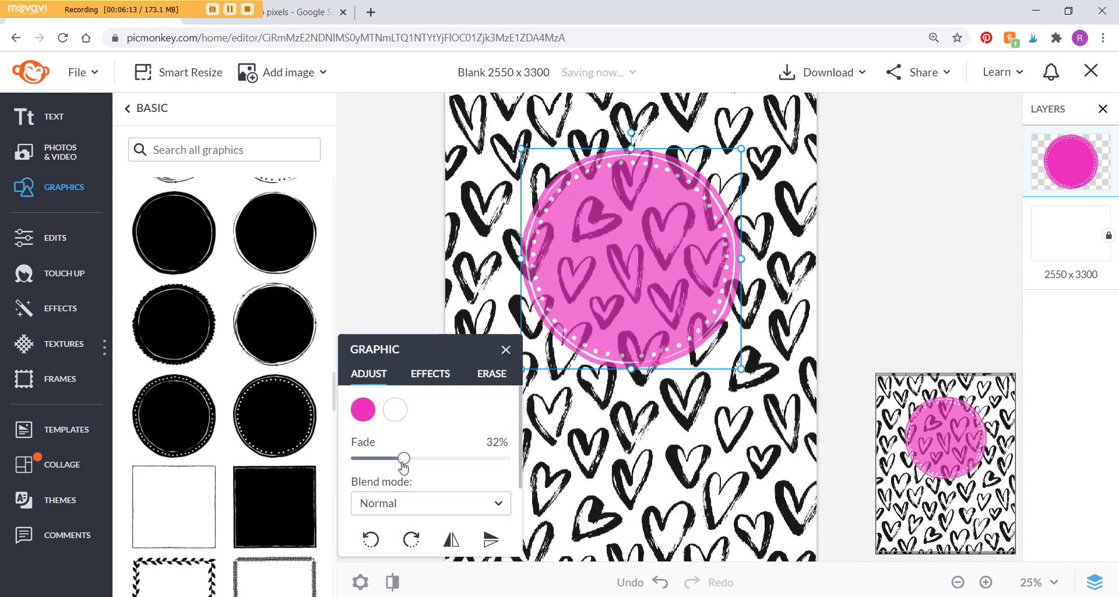
drag(403, 458, 353, 459)
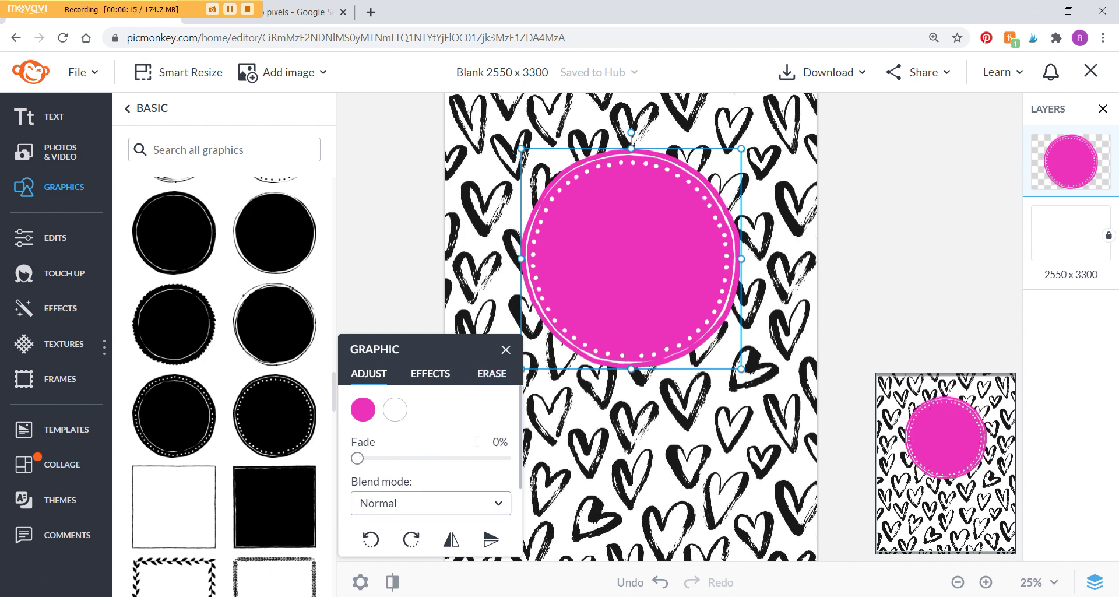
scroll(408, 455, down, 3)
scroll(427, 467, up, 3)
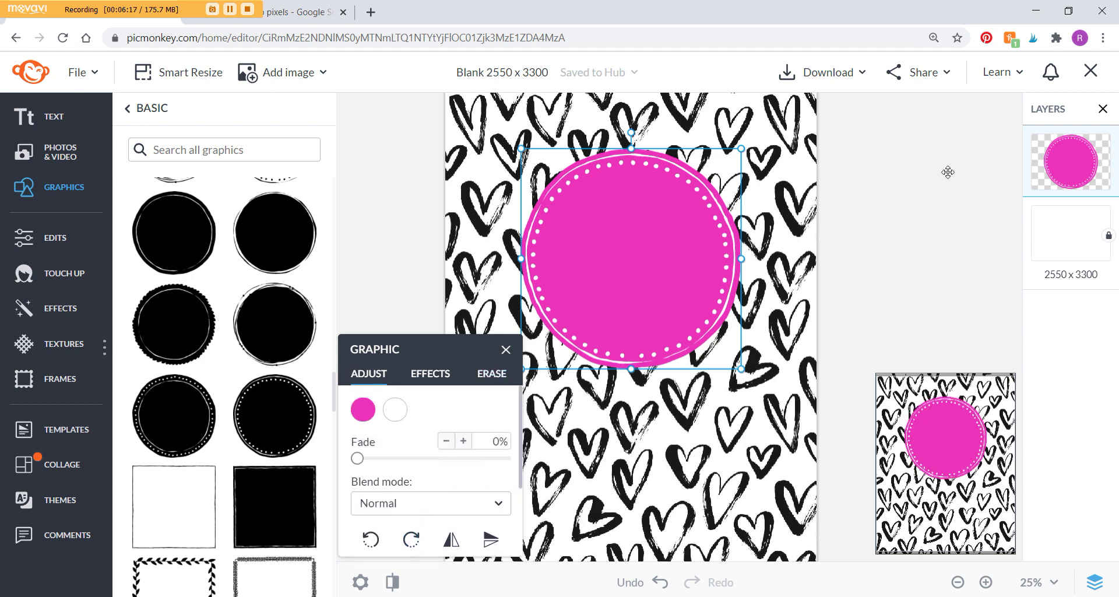
click(874, 242)
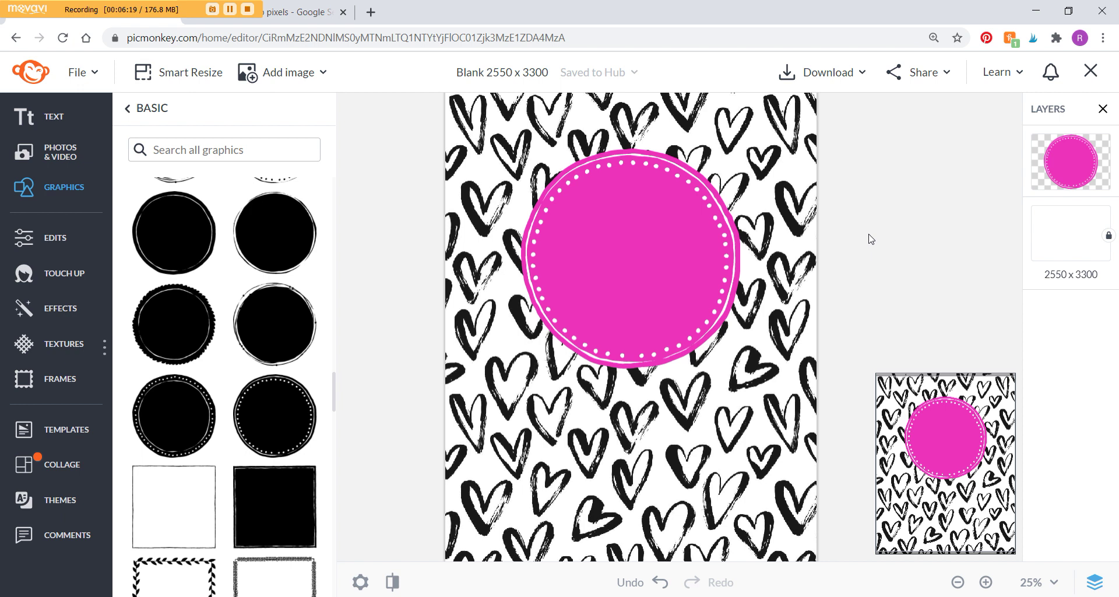
- Look through the ready-made text layouts and add a plain new text box to the page
click(45, 116)
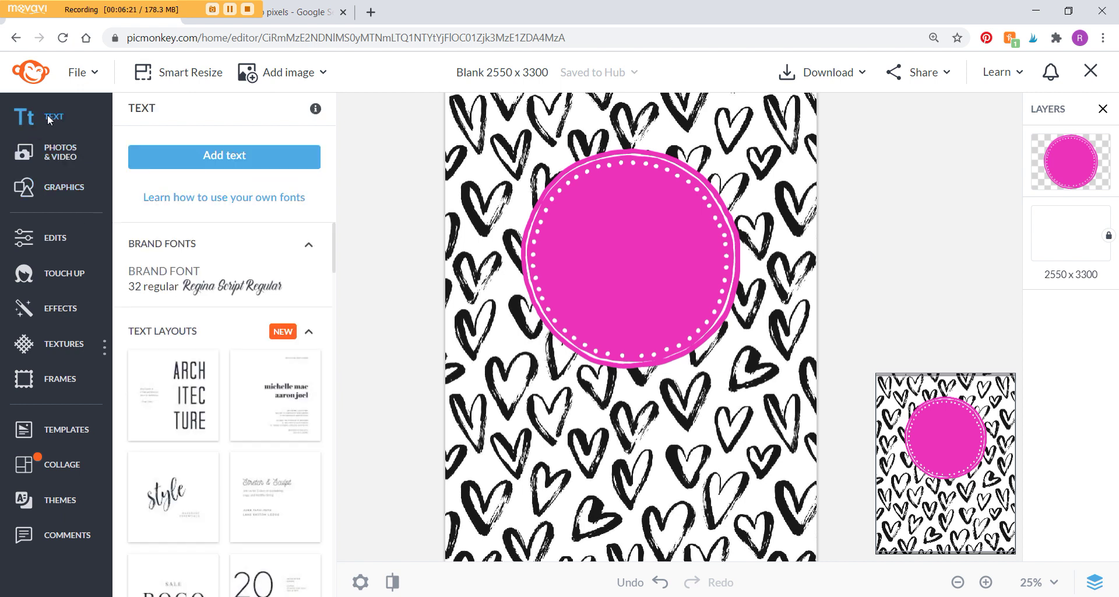
scroll(233, 320, down, 10)
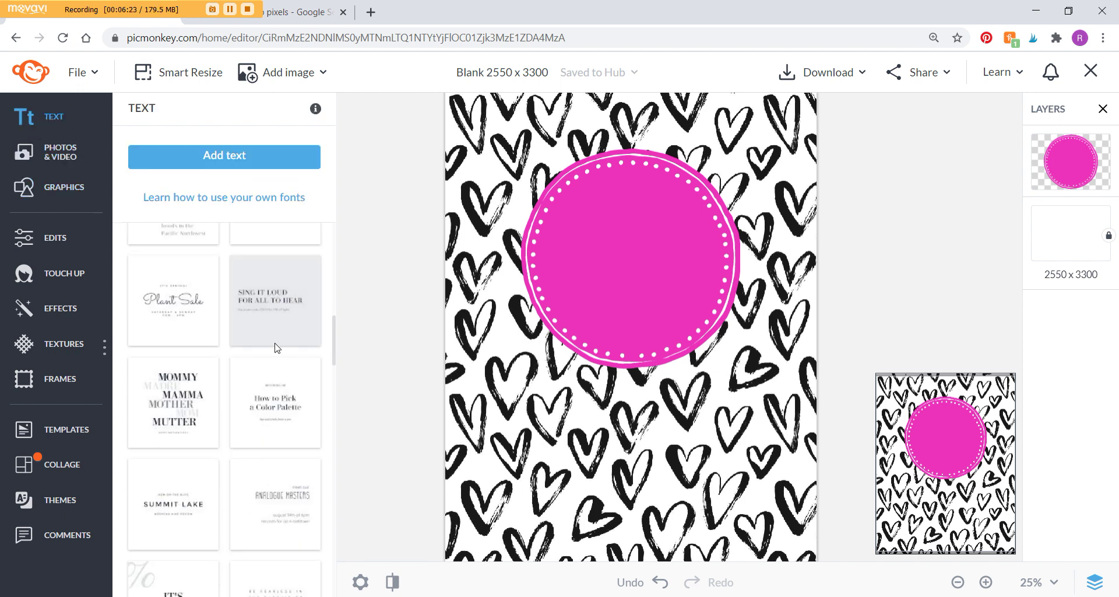
scroll(265, 417, down, 5)
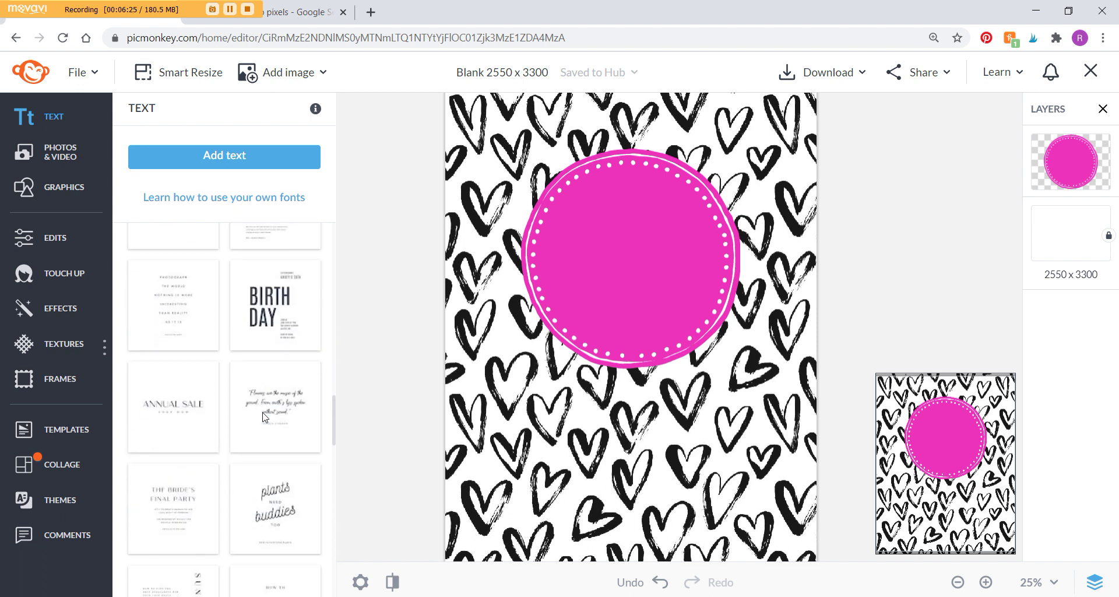
scroll(263, 416, down, 2)
scroll(286, 397, up, 15)
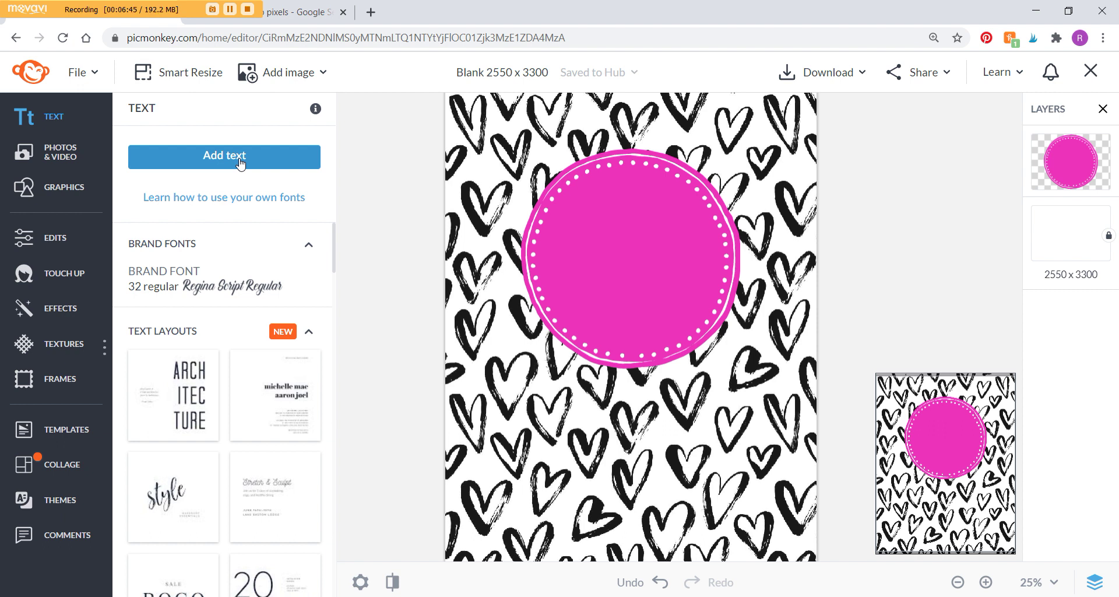
click(241, 163)
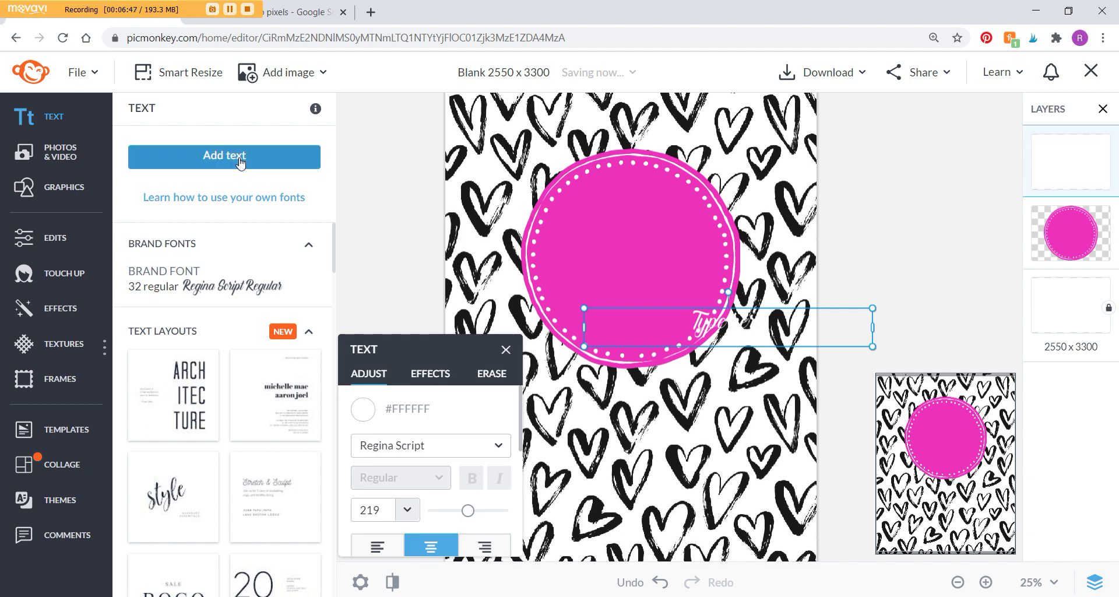
- Look through the sans serif fonts, search for "times" and set the text box's font to Times New Roman
click(419, 445)
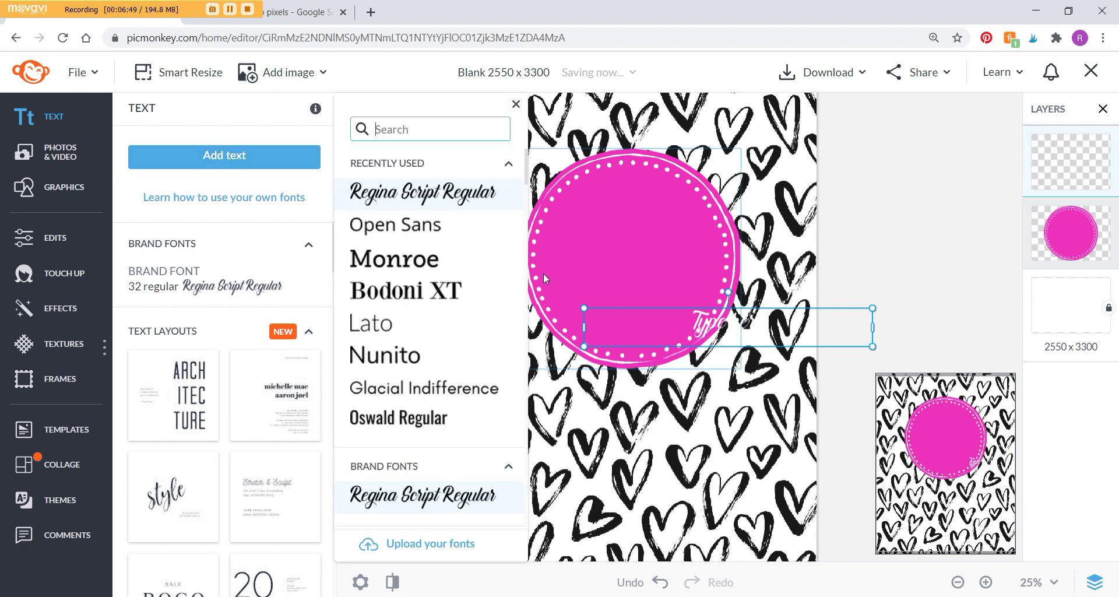
scroll(454, 304, down, 15)
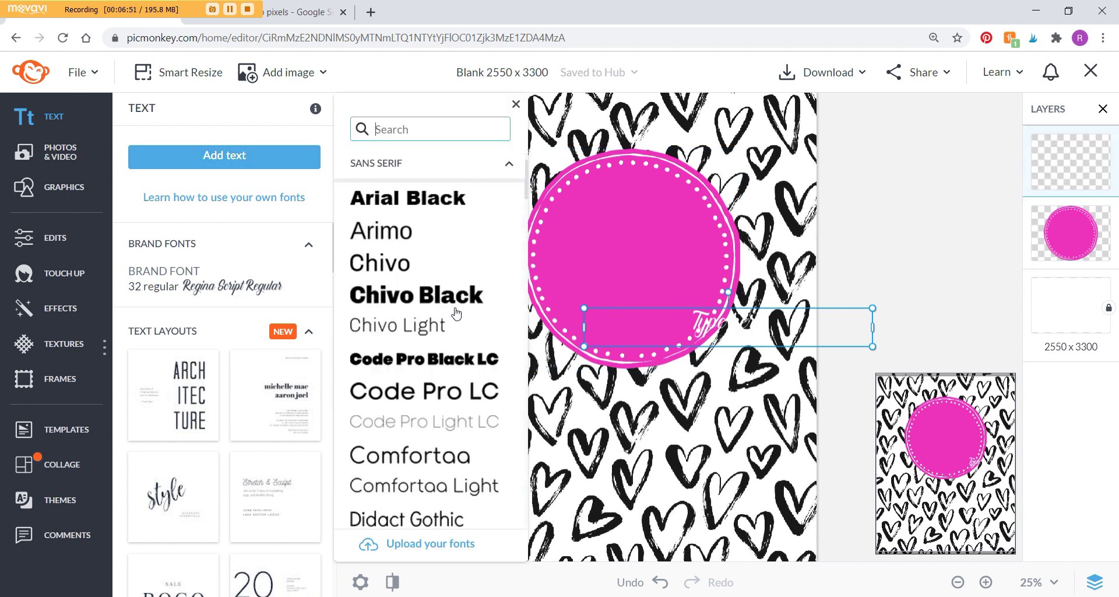
scroll(456, 312, down, 15)
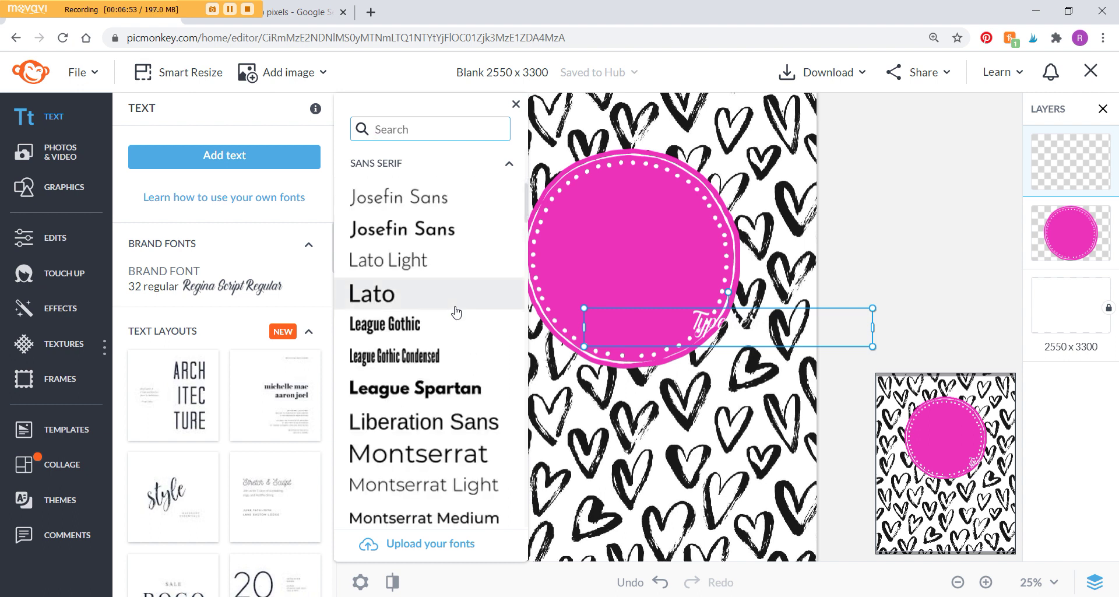
scroll(456, 312, down, 8)
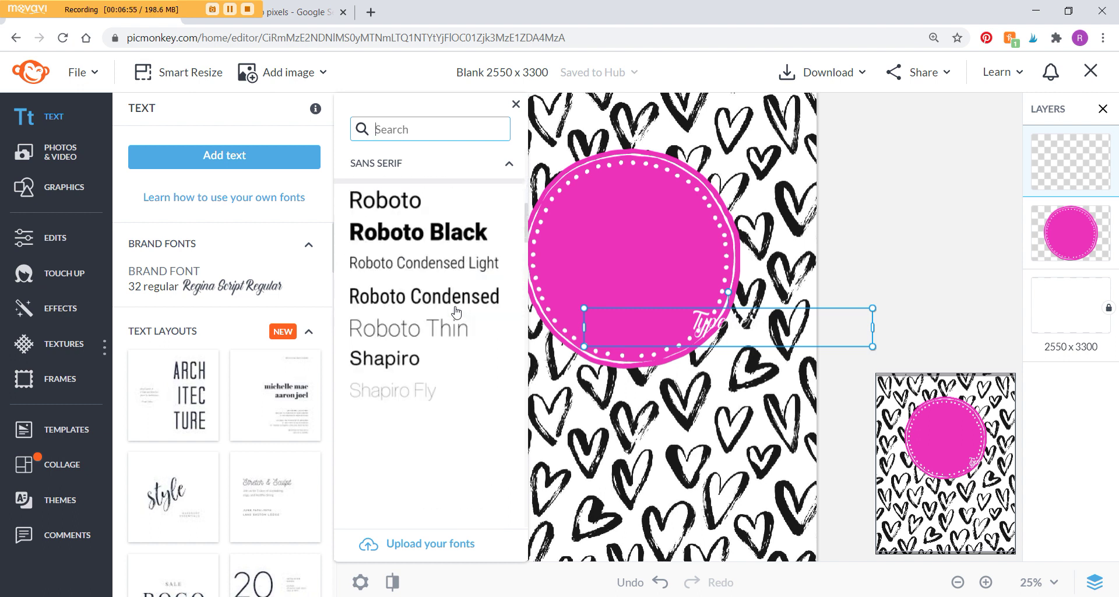
scroll(456, 313, down, 5)
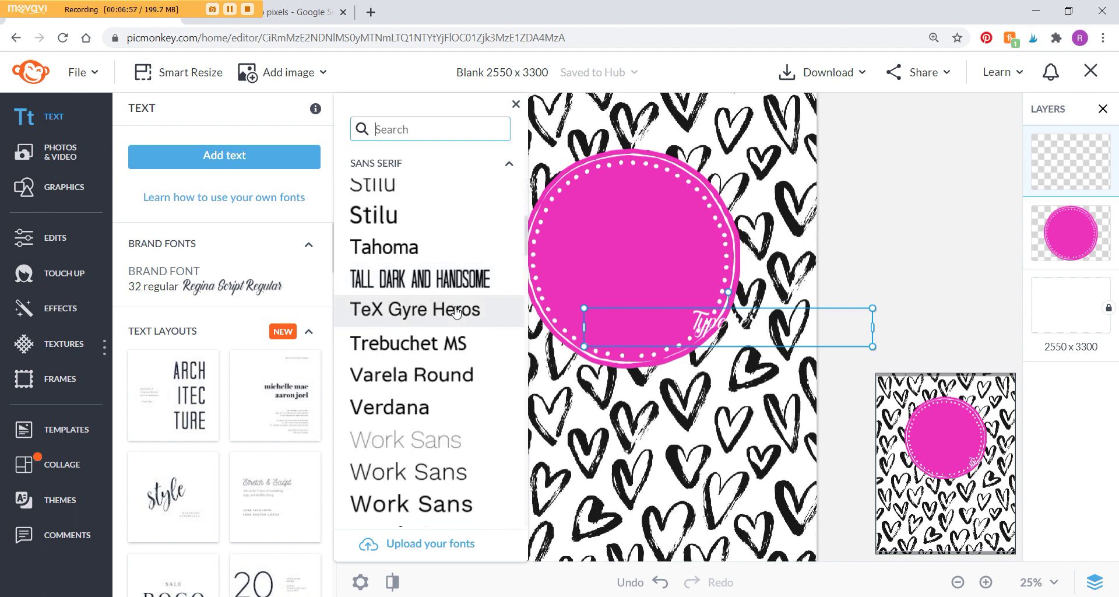
text(times)
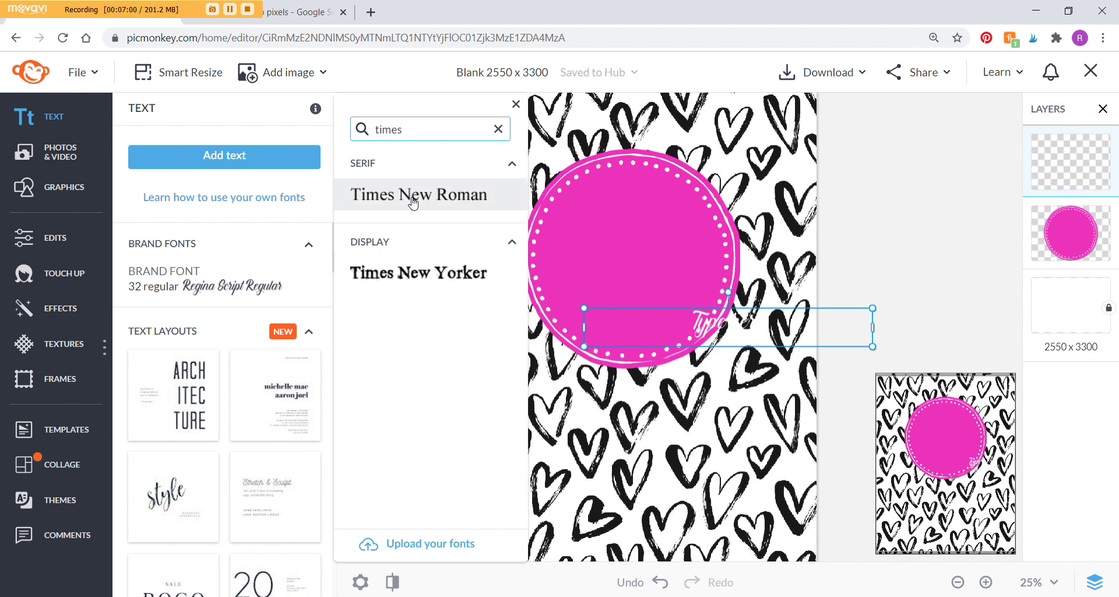
click(409, 194)
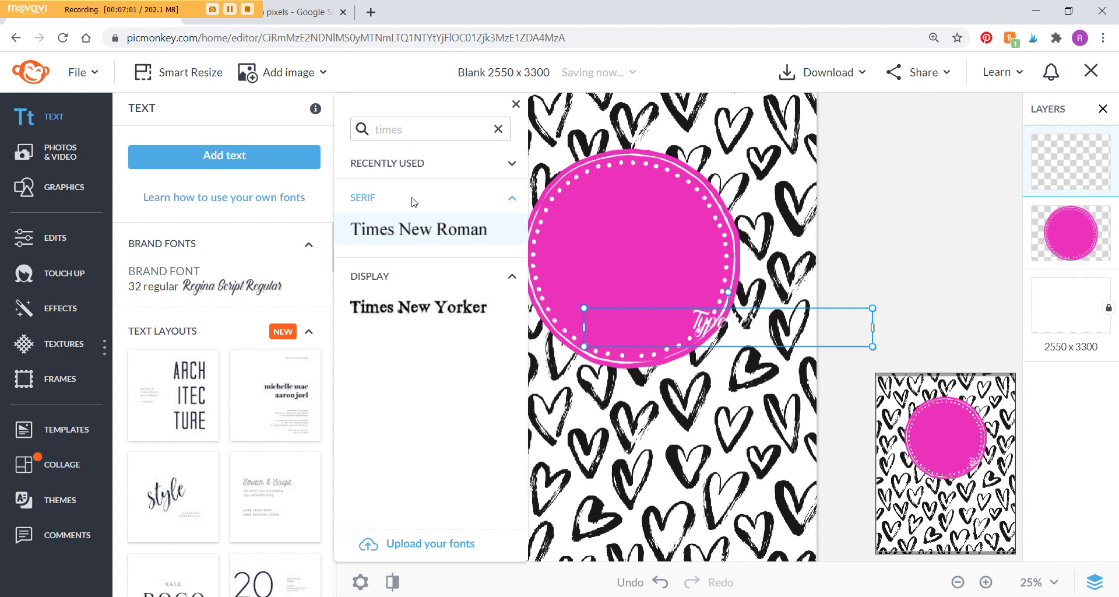
click(654, 325)
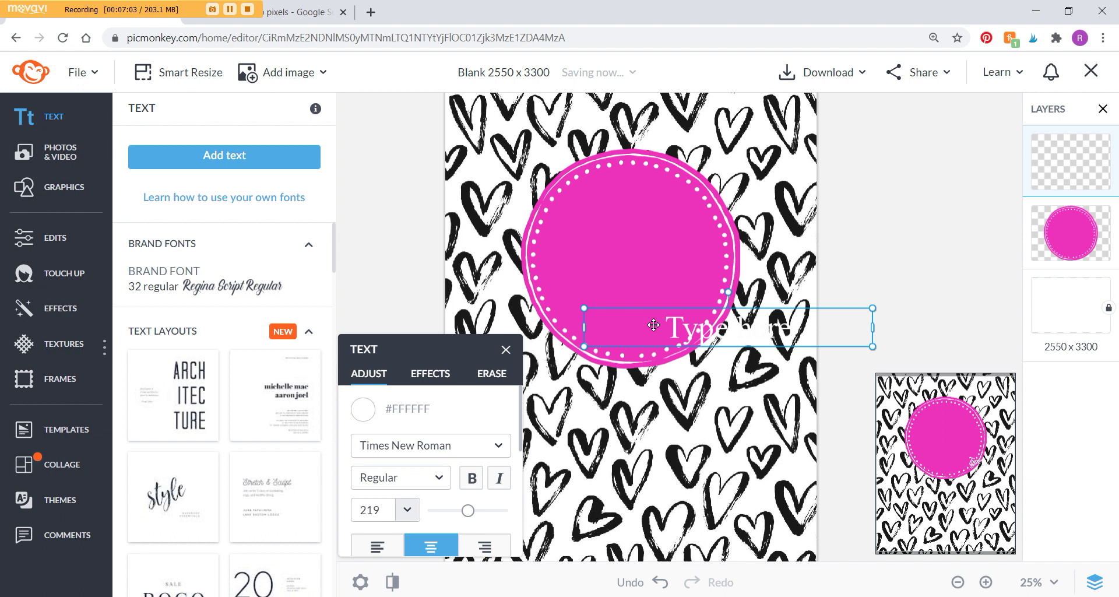
- Replace the placeholder text with a capital W and move it to the middle of the magenta circle
click(687, 328)
key(Caps_Lock)
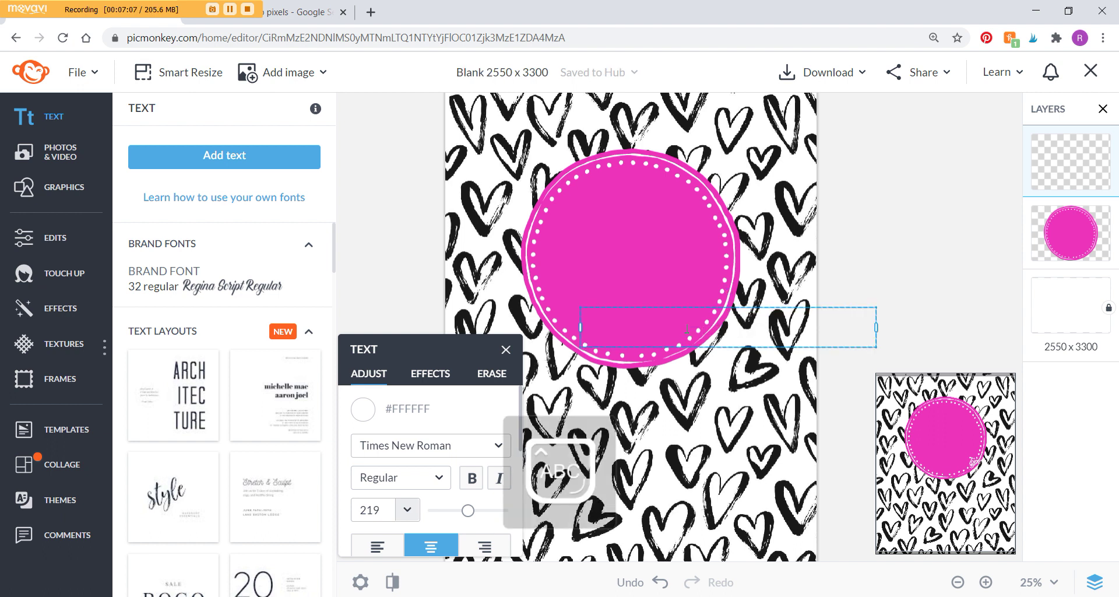
text(W)
key(Caps_Lock)
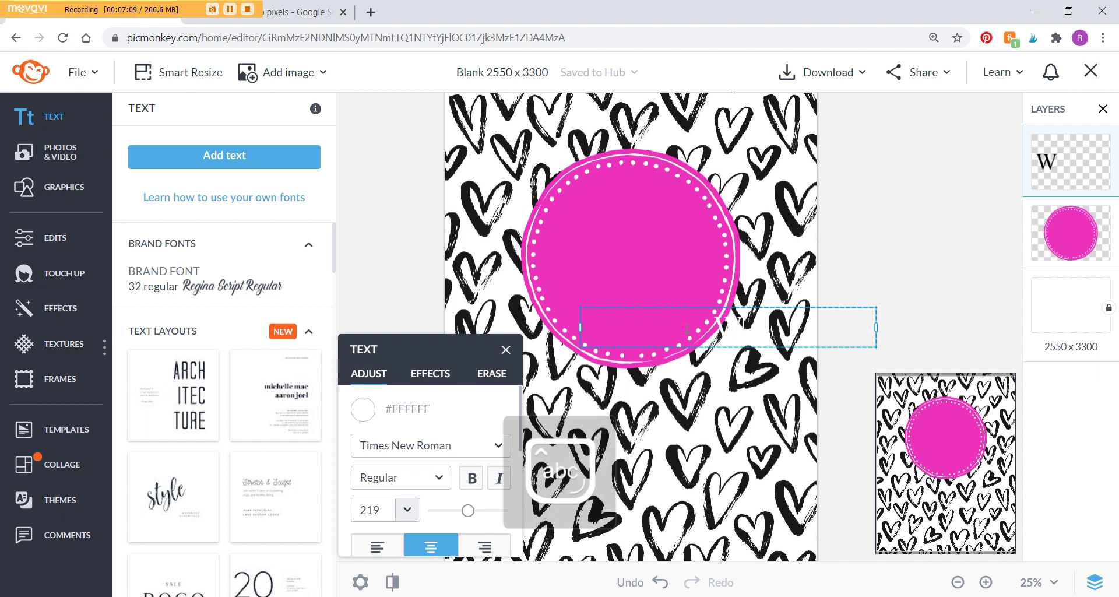
key(ctrl+a)
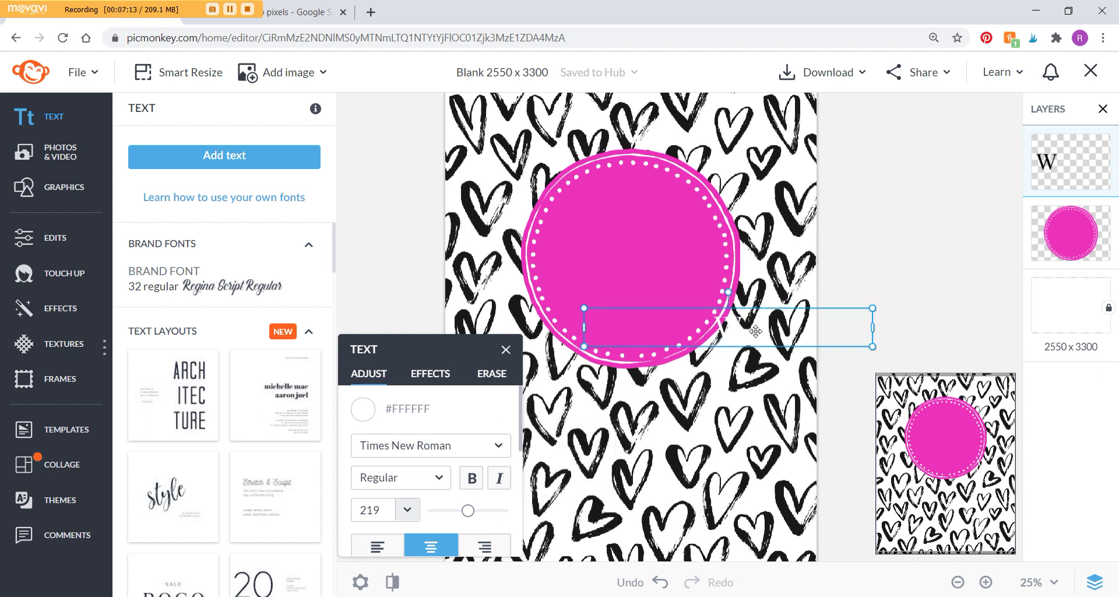
drag(719, 321, 639, 260)
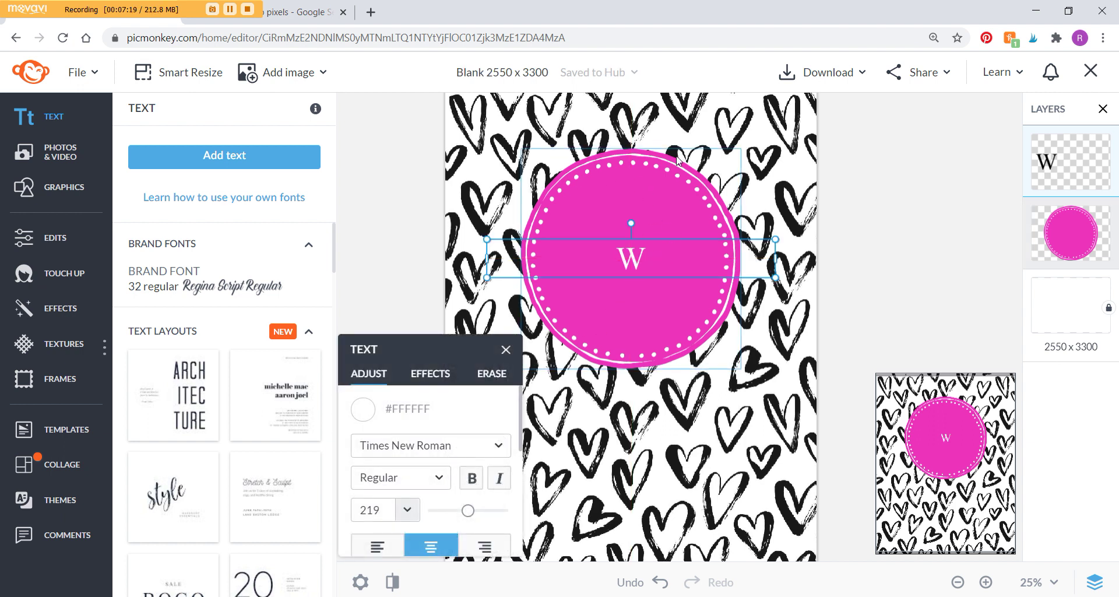
- Set the W's font size to 800
double_click(631, 263)
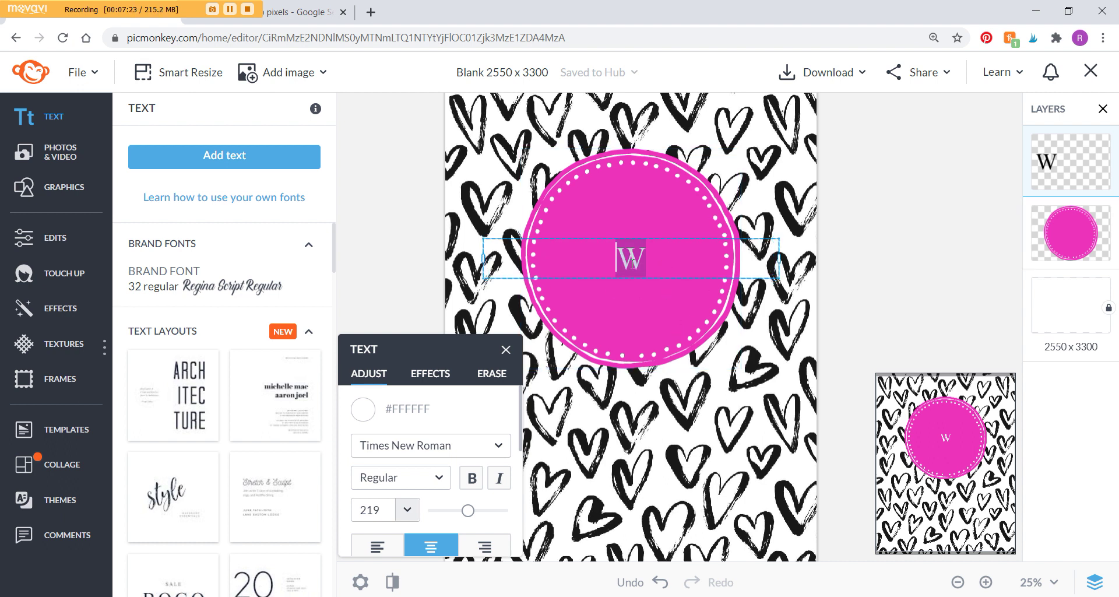
click(379, 516)
text(400)
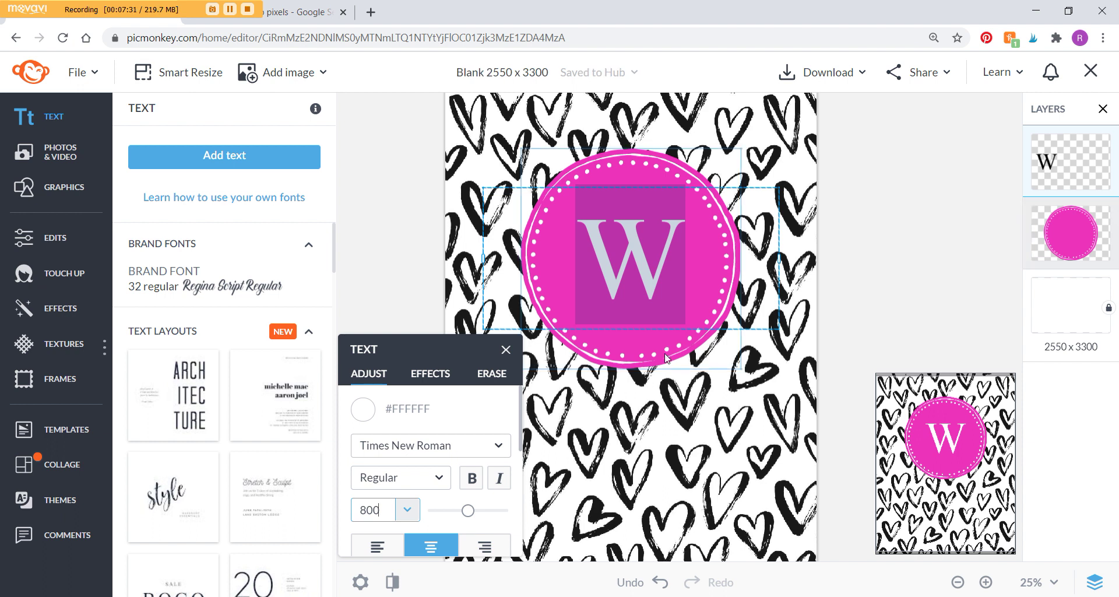
click(655, 239)
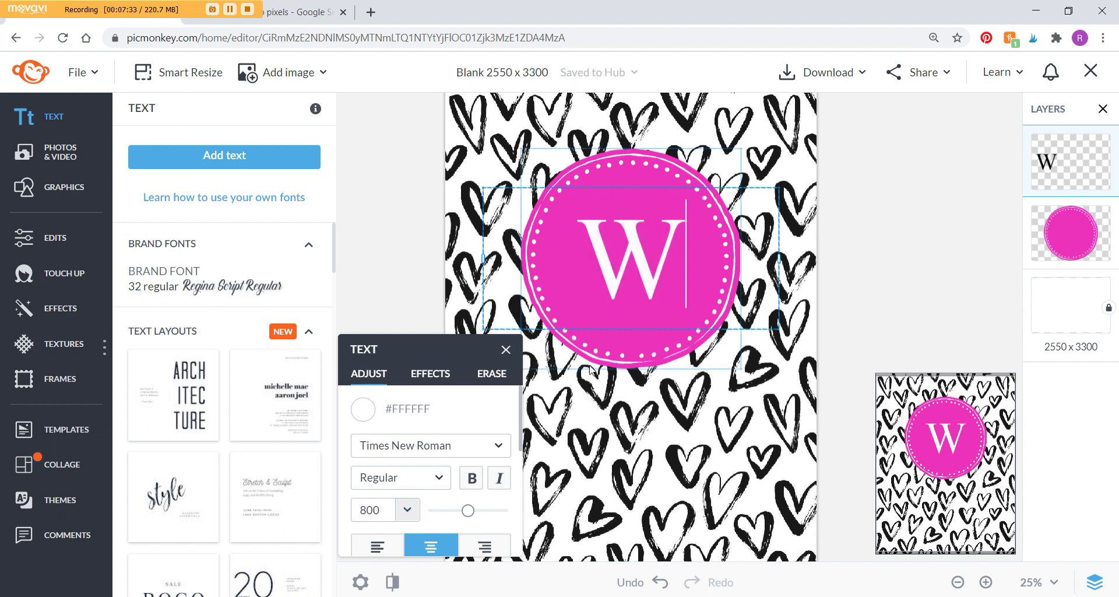
- Try a font size of 1553 for the W and restore it to 800
drag(468, 512, 485, 513)
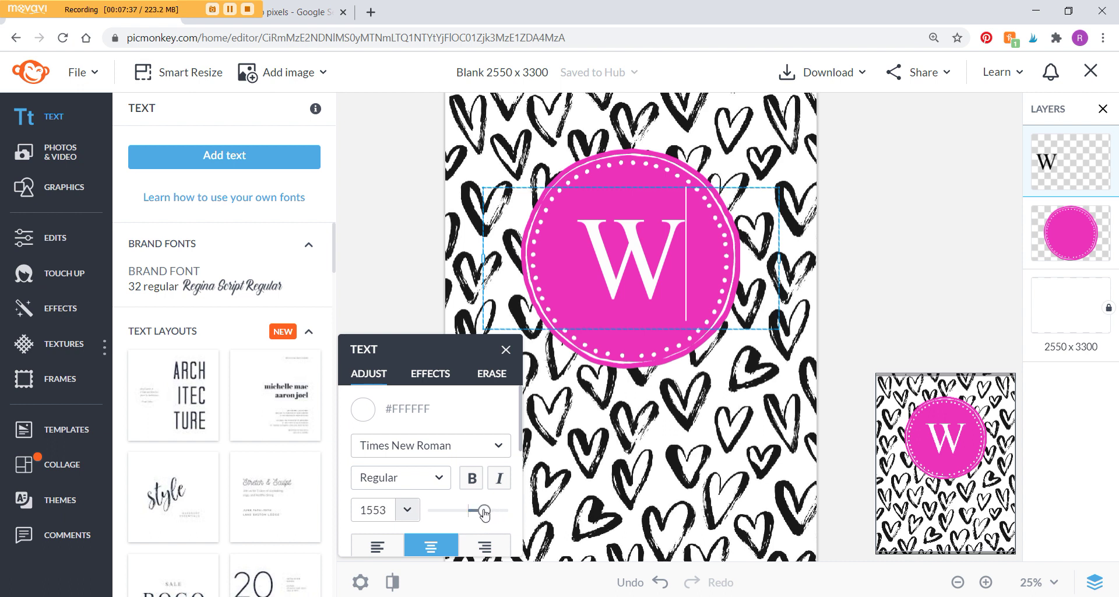
click(378, 509)
drag(388, 510, 355, 509)
text(8)
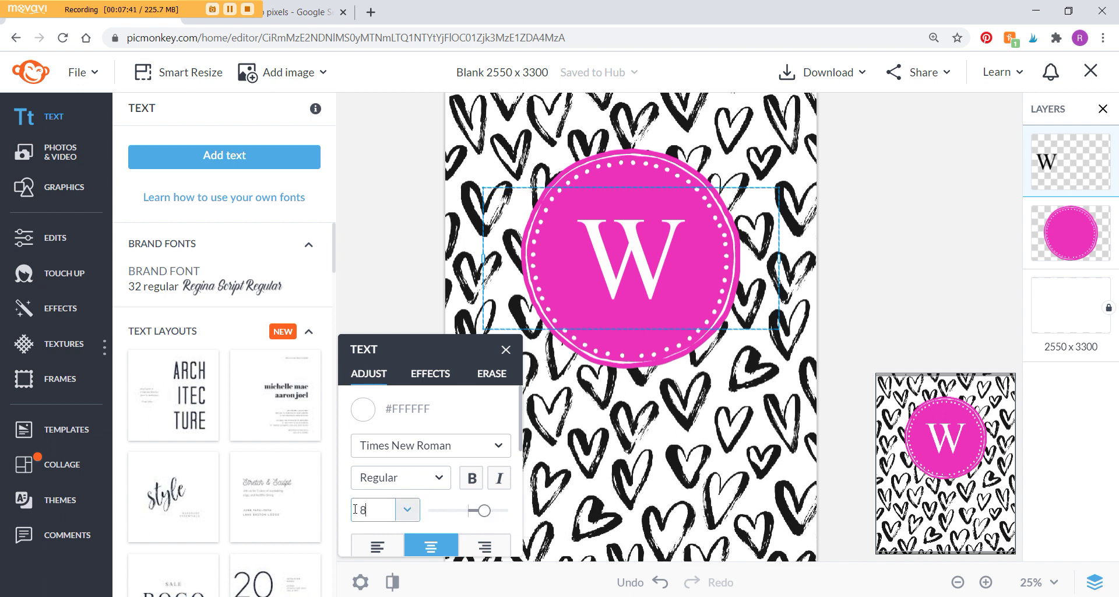
text(003)
key(BackSpace)
- Make the W in the circle bold
click(474, 487)
key(ctrl+a)
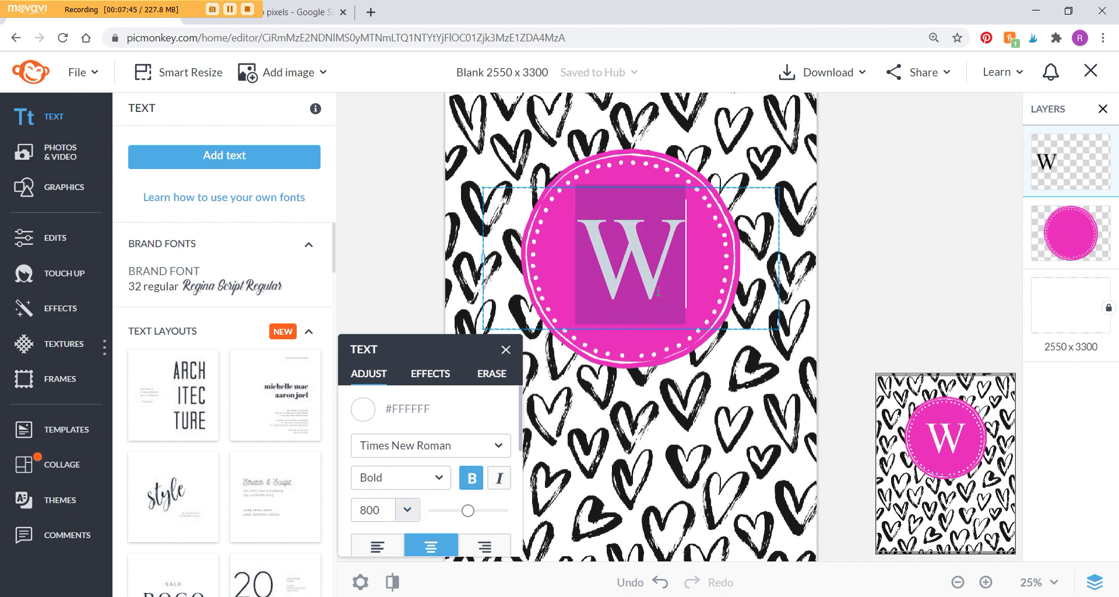
click(472, 487)
click(472, 487)
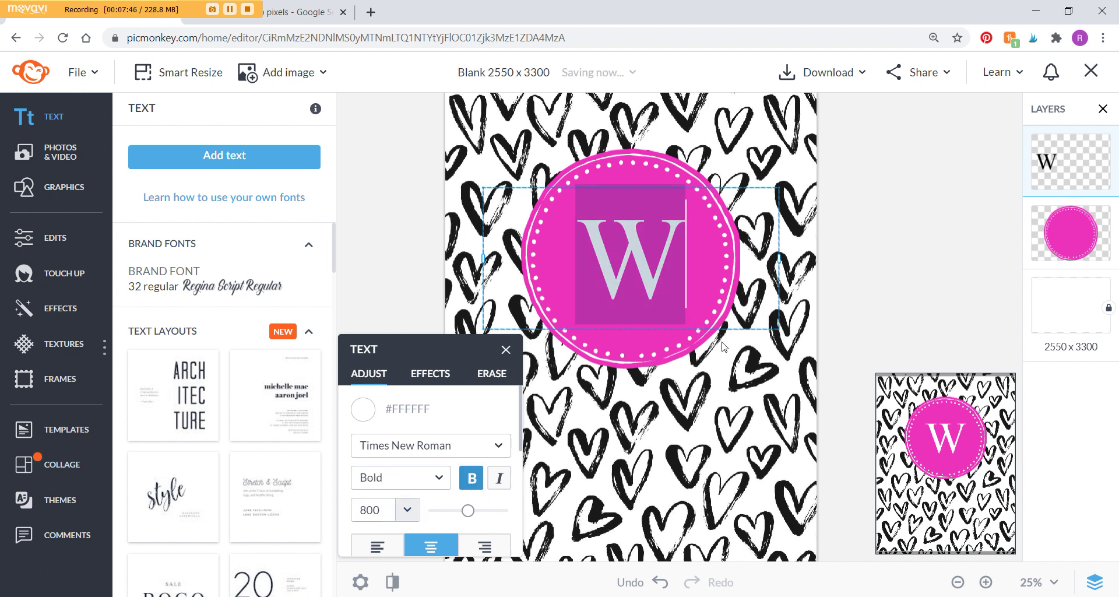
click(910, 301)
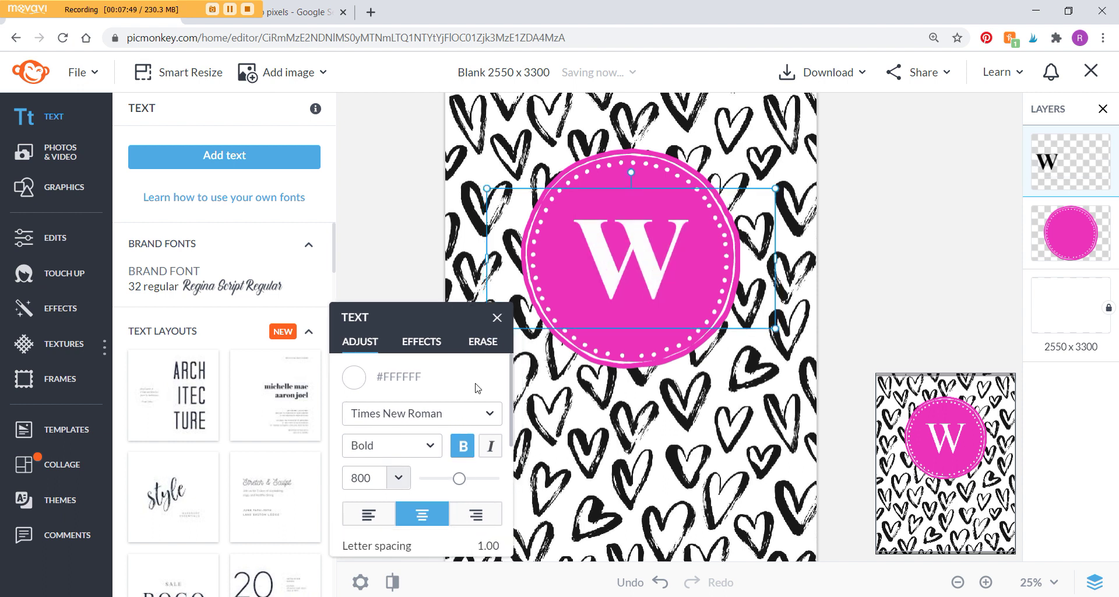
- Change the W's font to Monroe and close the text settings
click(439, 415)
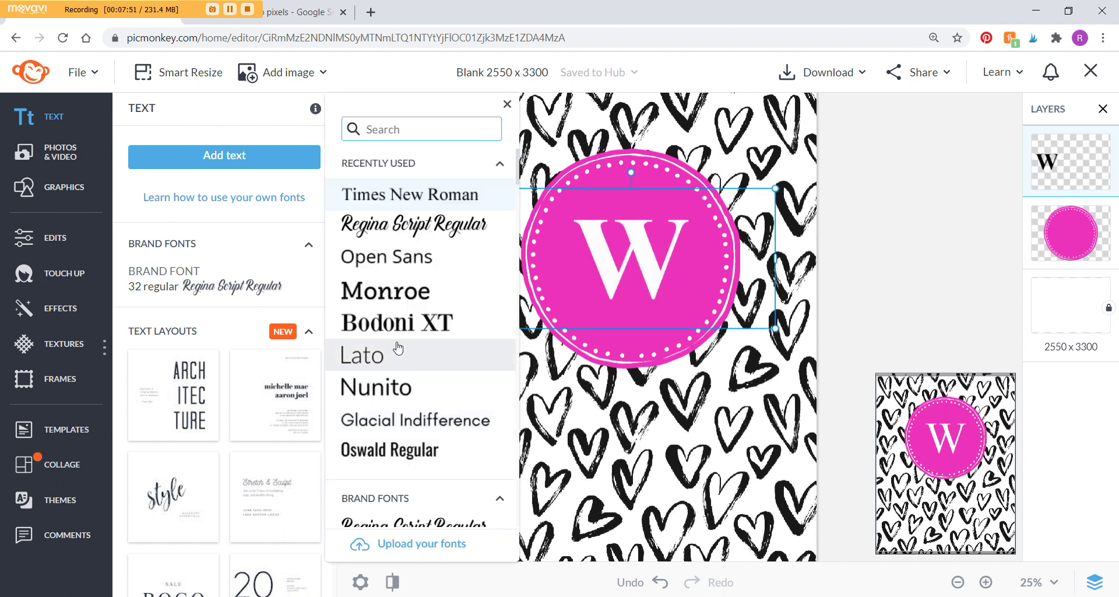
click(389, 299)
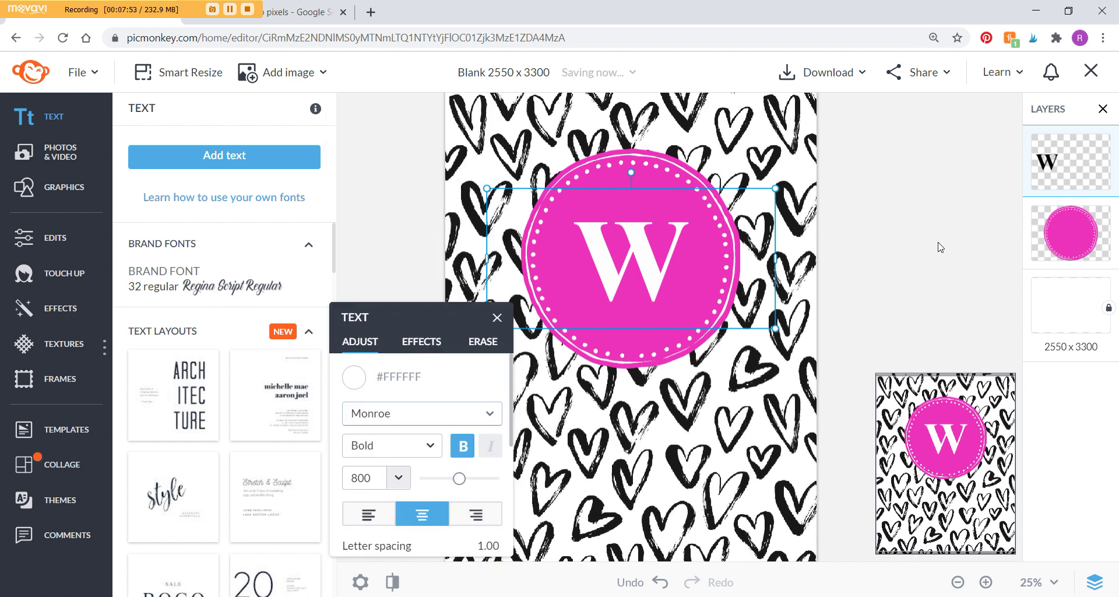
scroll(419, 446, down, 4)
scroll(417, 445, up, 2)
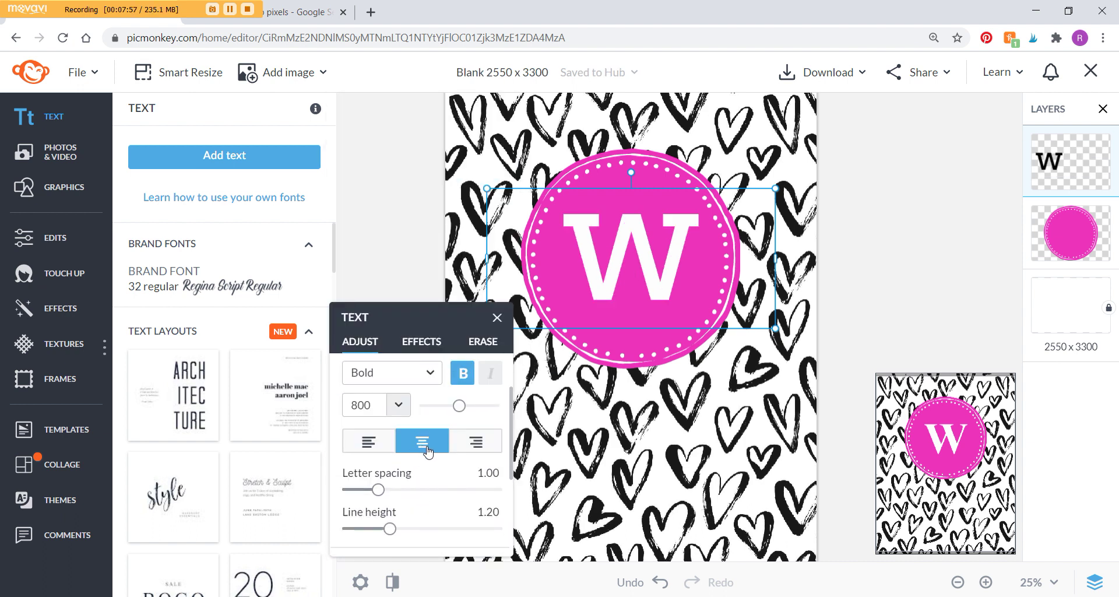
click(888, 256)
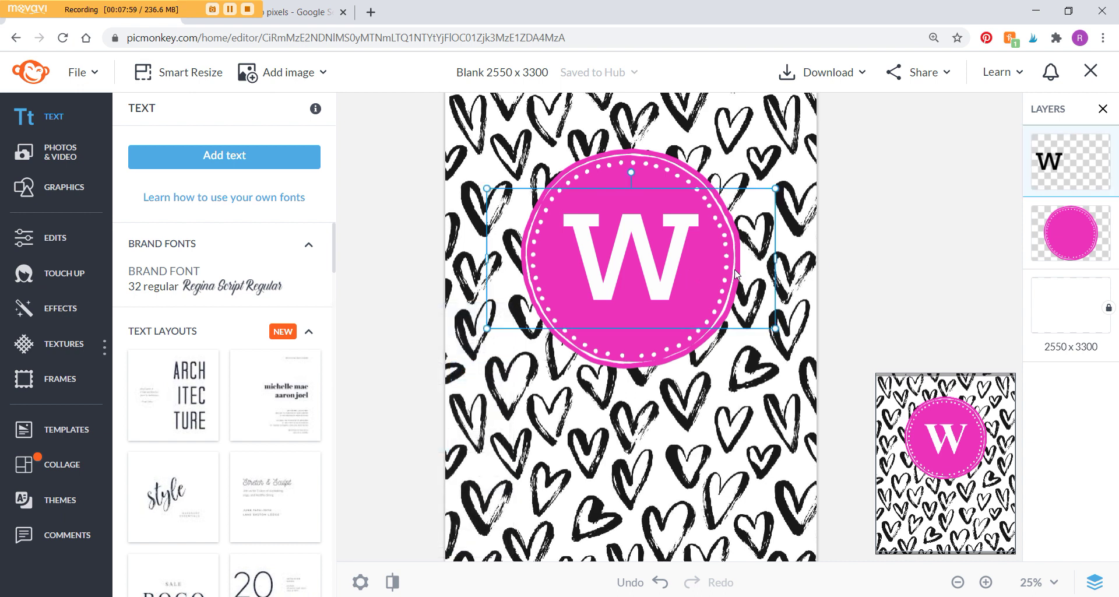
- Align the W with the centre guides of the magenta circle and deselect it
click(694, 276)
drag(633, 257, 628, 261)
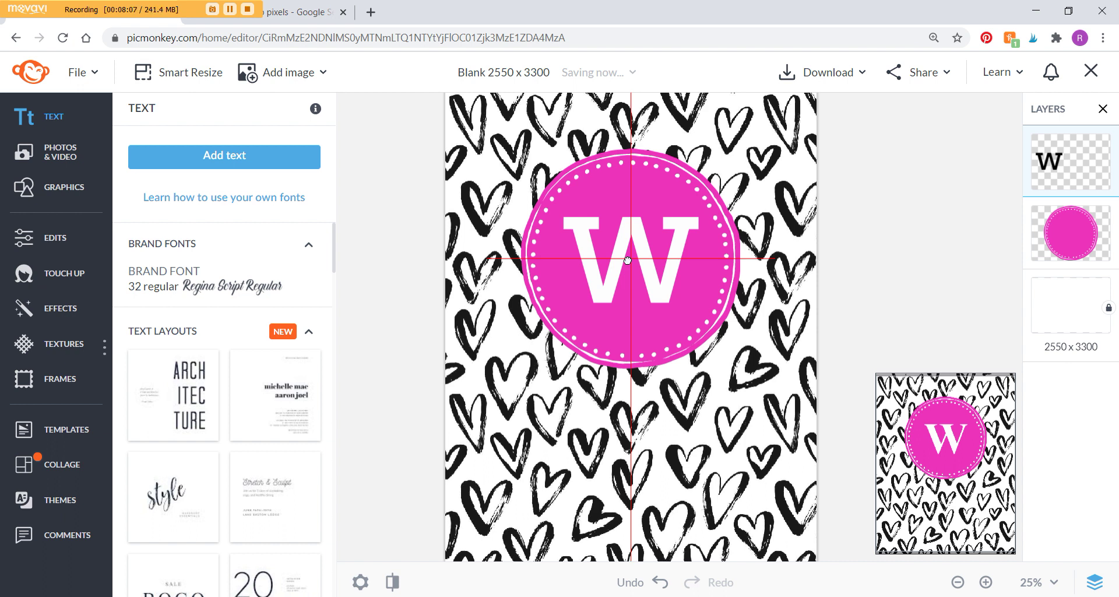
drag(627, 261, 627, 260)
click(904, 268)
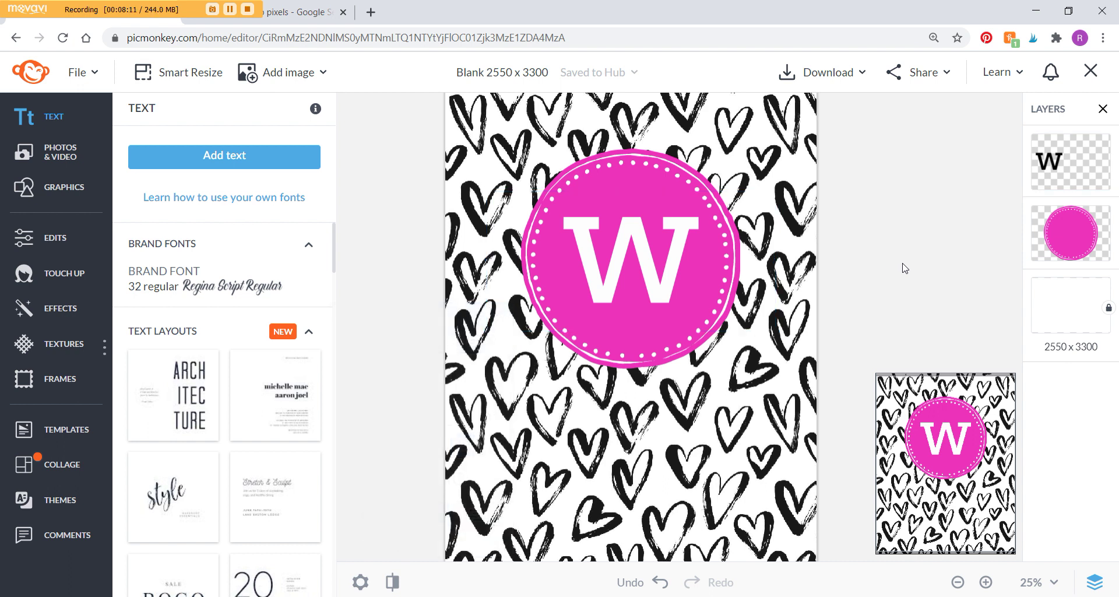
- Check the whole page, nudge the W slightly down inside the circle and deselect it
click(957, 583)
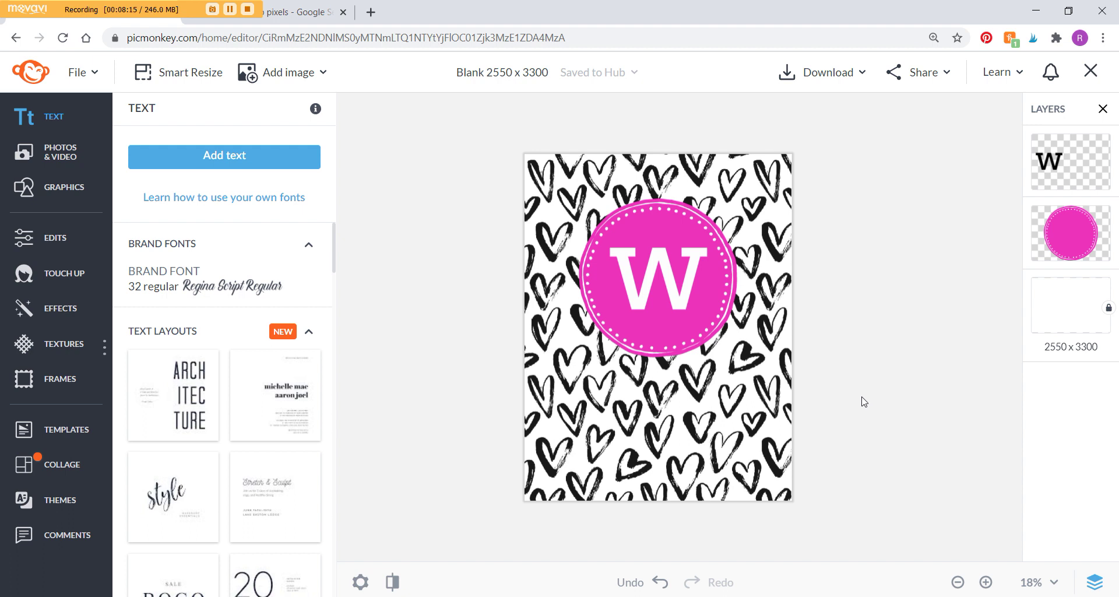
click(683, 296)
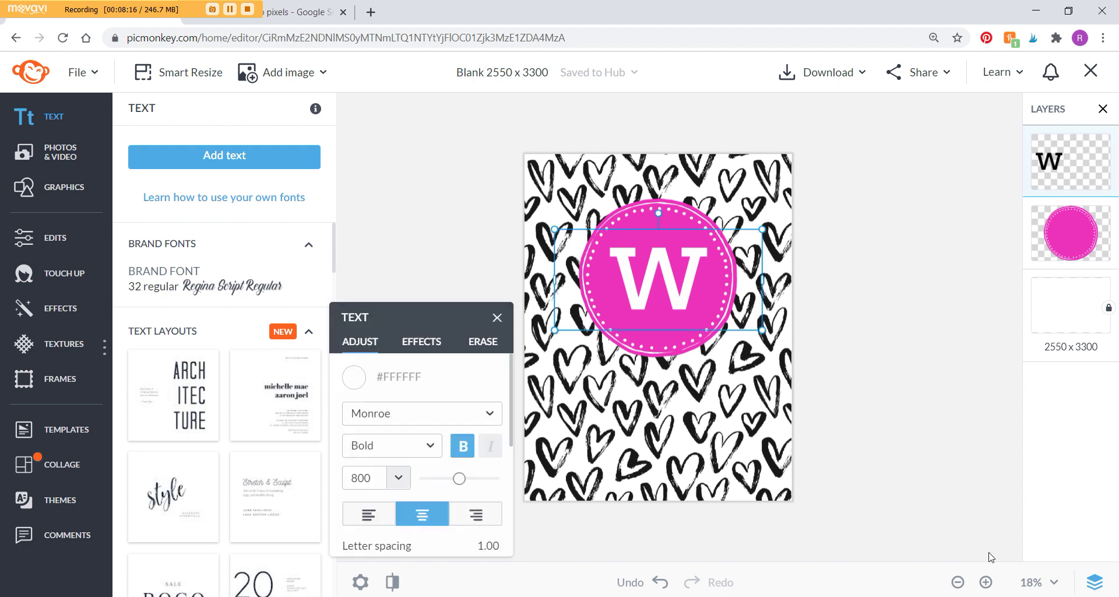
click(986, 582)
click(664, 275)
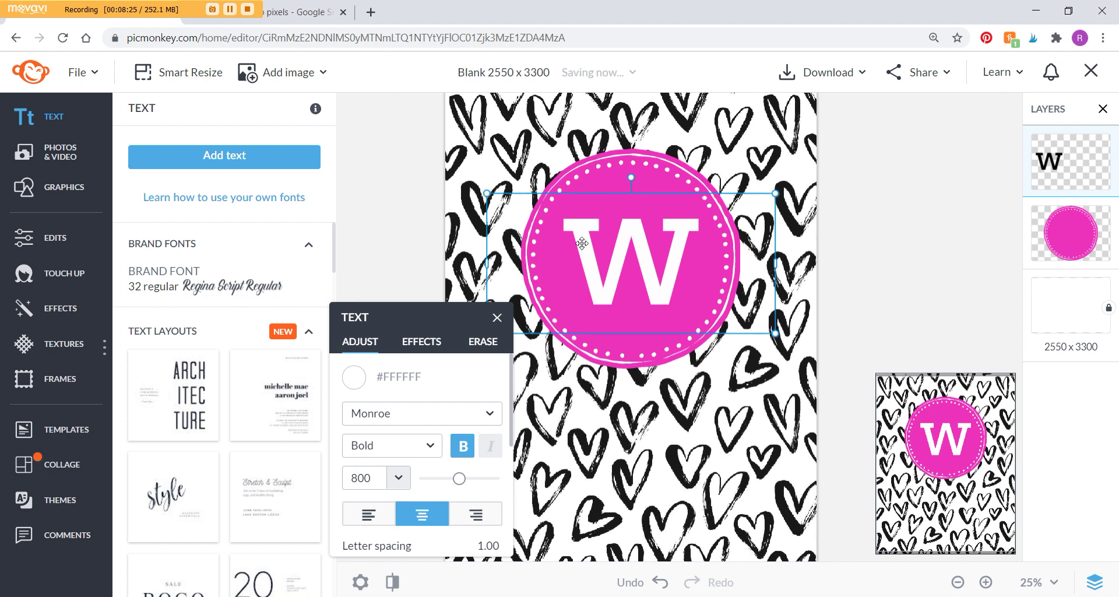
click(896, 292)
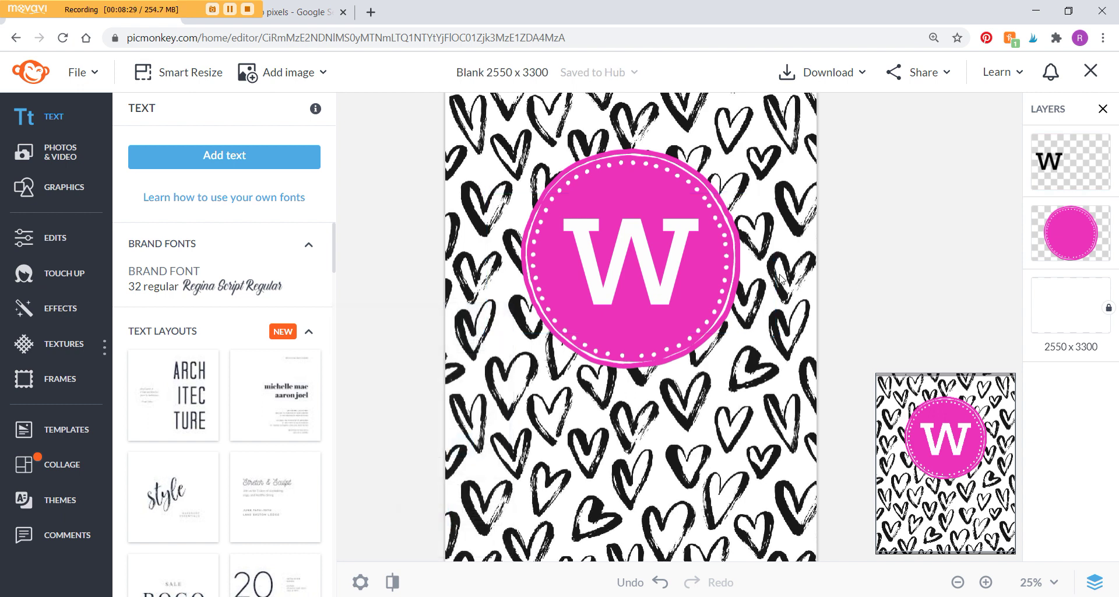
- Replace the W with a person's first name and set its font size to 600
scroll(780, 278, down, 1)
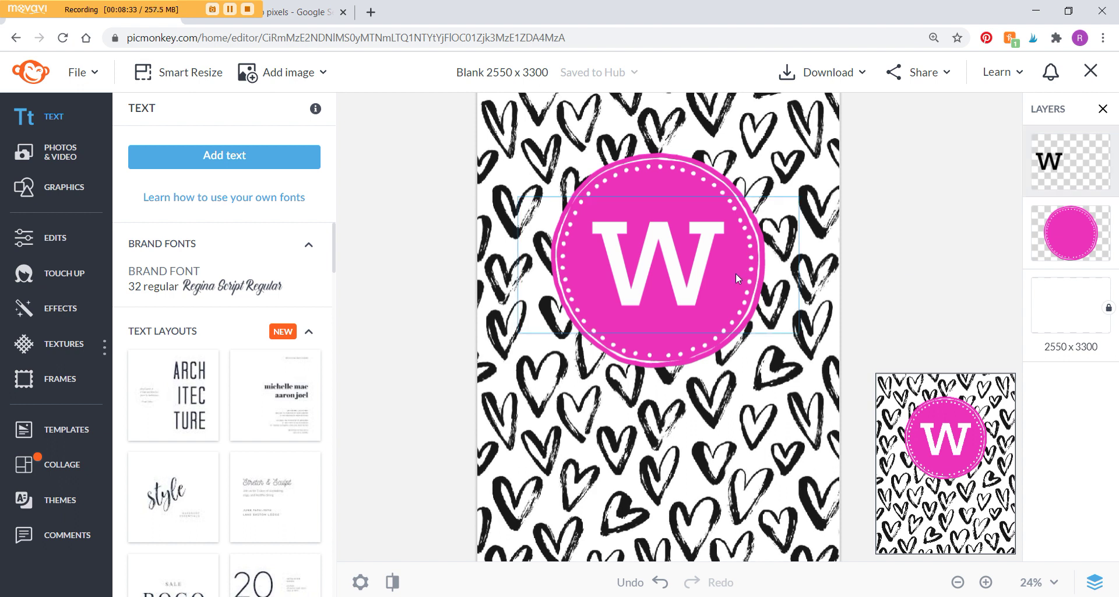
double_click(682, 274)
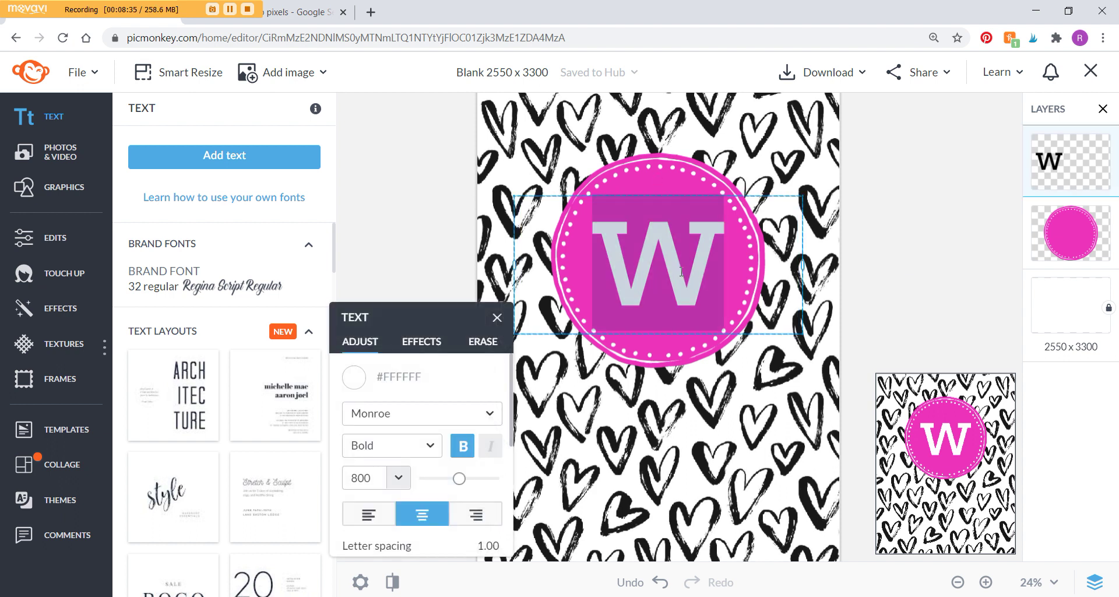
text(Rachael)
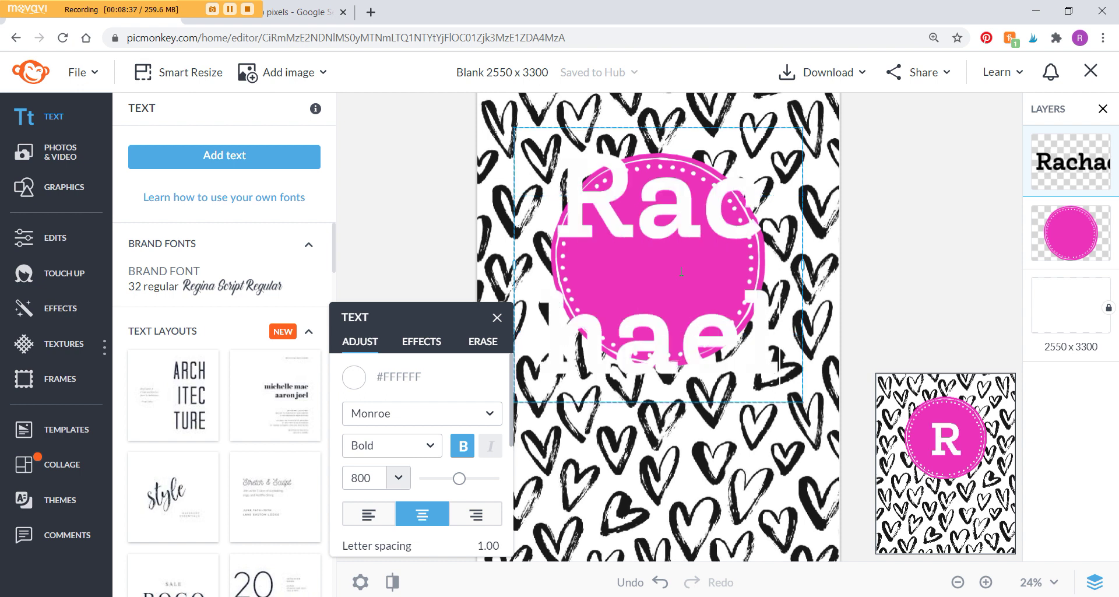
key(ctrl+a)
click(360, 479)
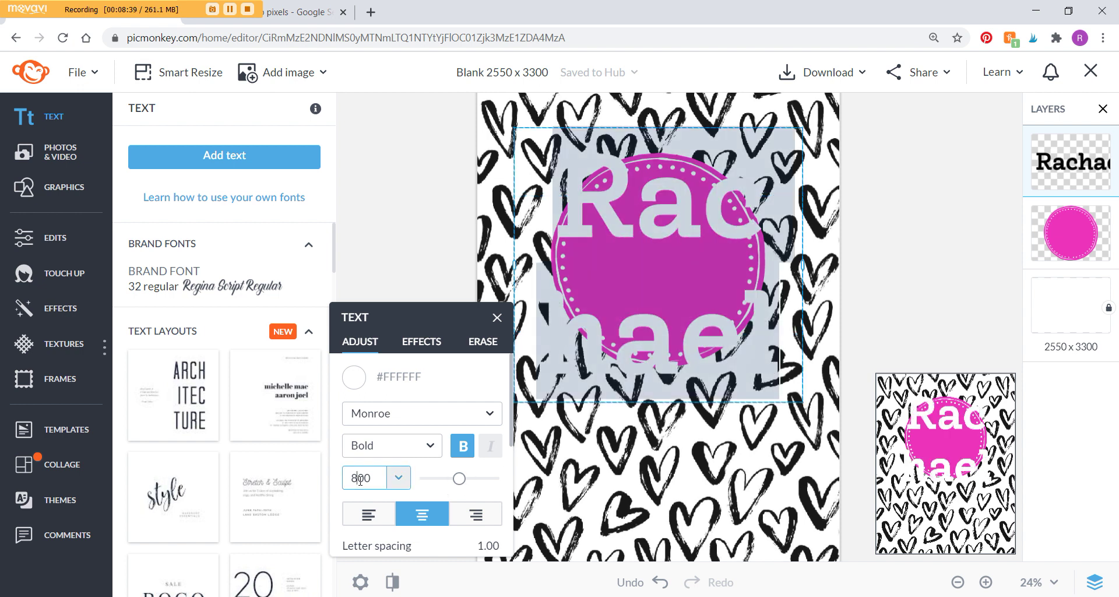
key(BackSpace)
key(Return)
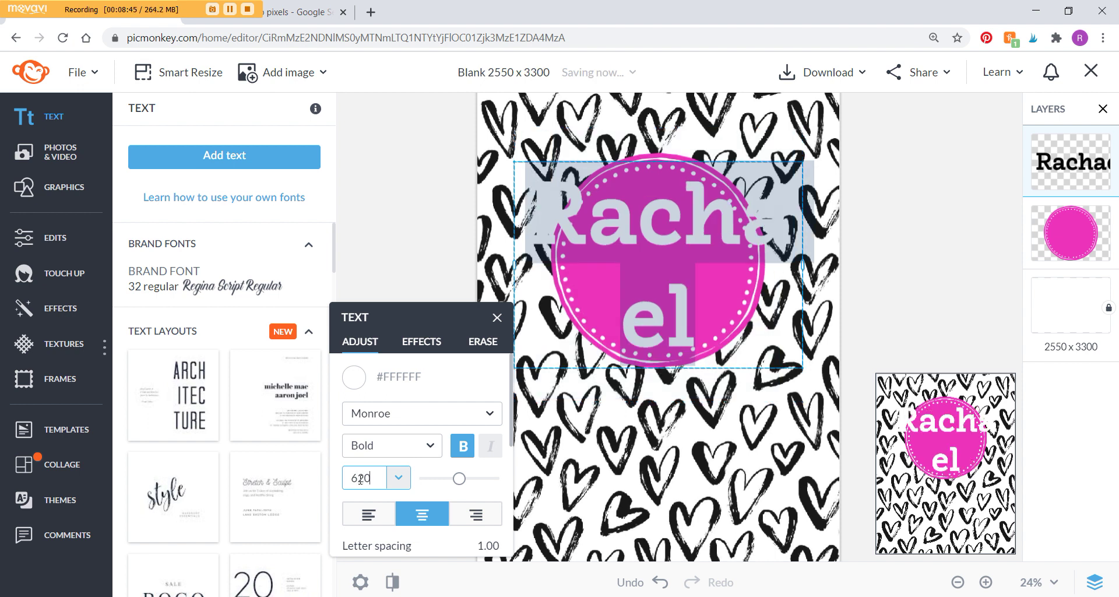
- Set the name's font size to 300 and nudge it up to the middle of the magenta circle
text(200)
key(Return)
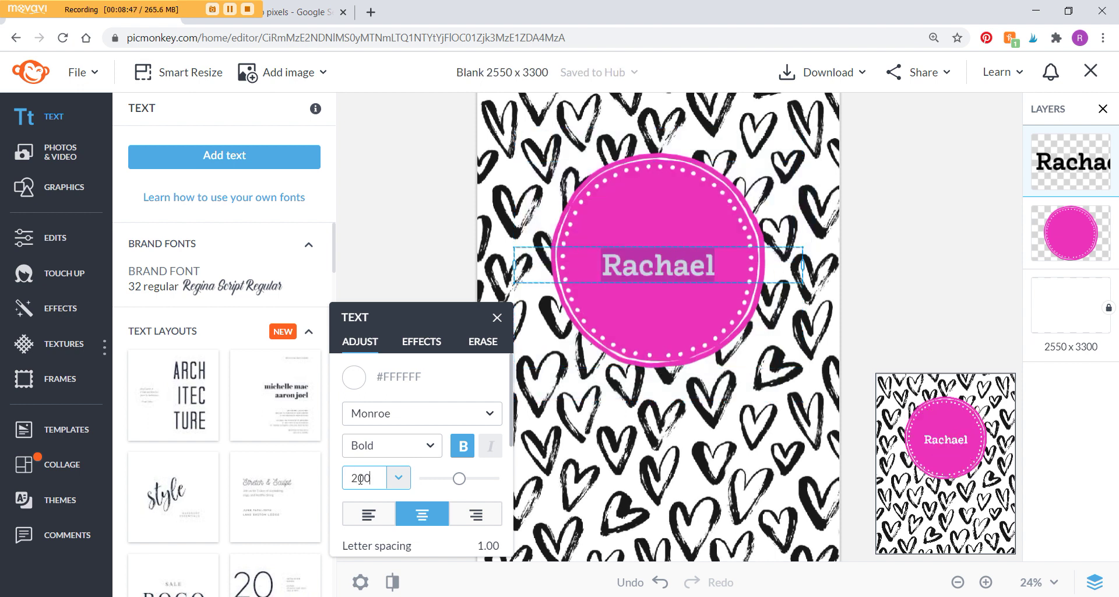
double_click(351, 473)
text(300)
key(Return)
drag(693, 271, 693, 264)
- Replace the name in the circle with "Legal Studies", placing each word on its own line
scroll(457, 481, down, 3)
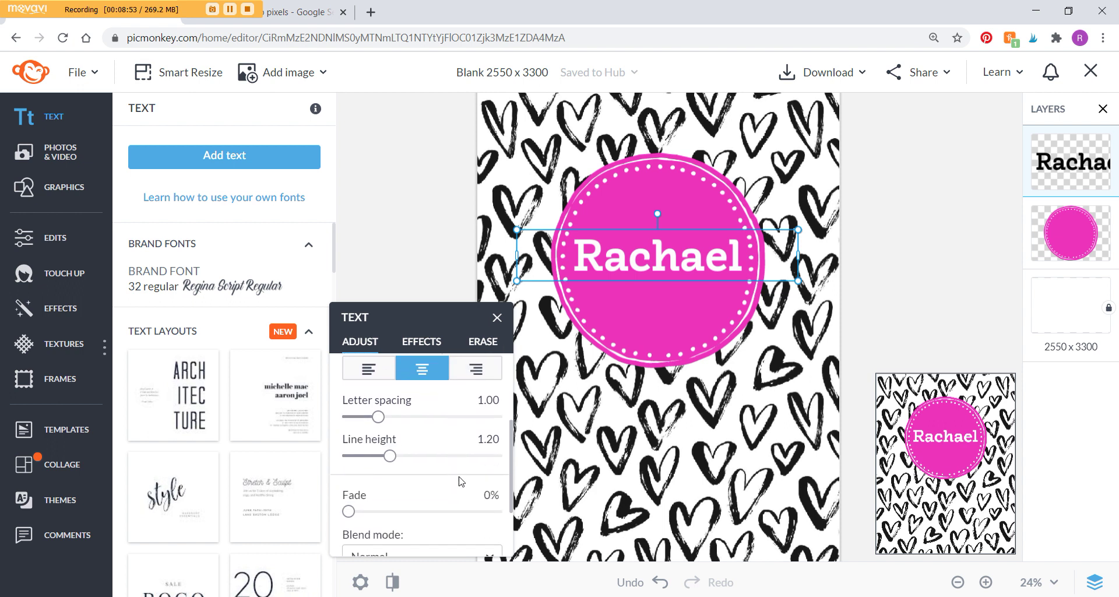
double_click(664, 253)
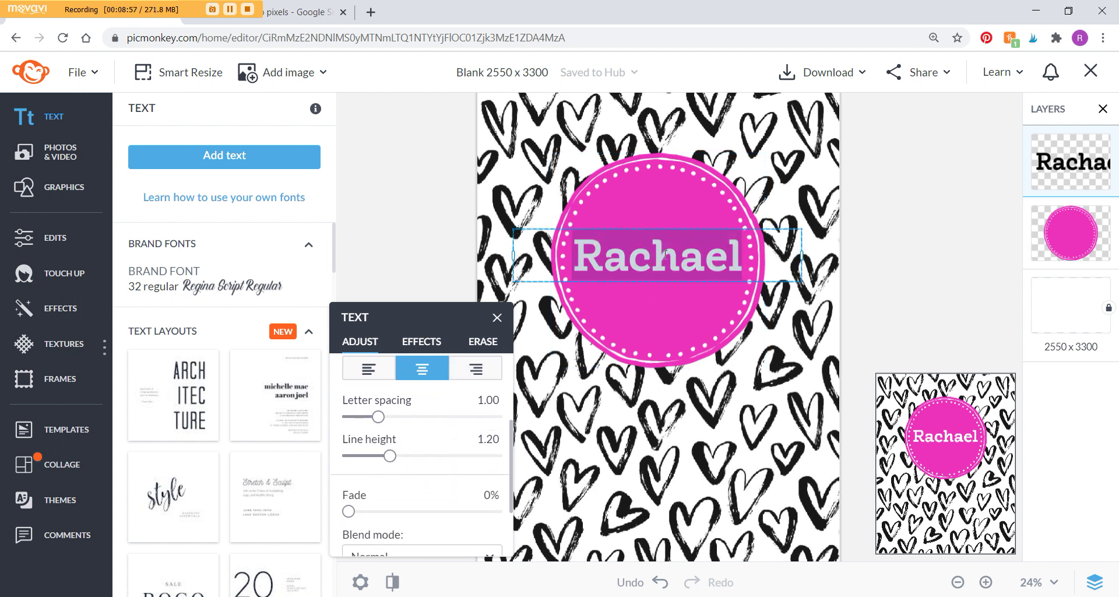
text(Legal)
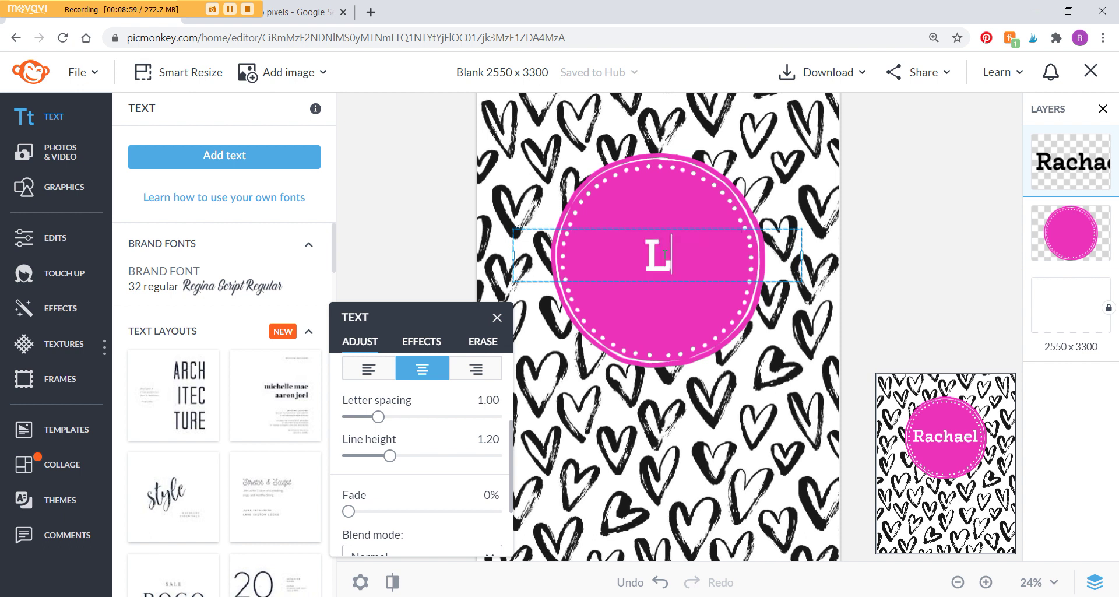
key(Return)
text(Stufdi)
key(BackSpace)
key(BackSpace)
key(BackSpace)
text(dies)
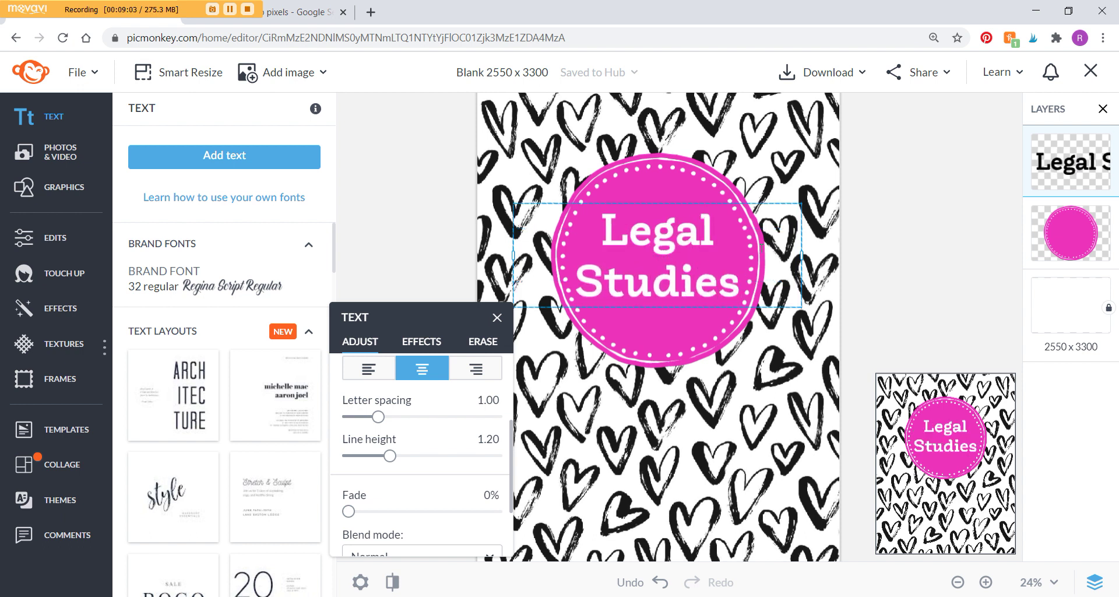
- Set both the letter spacing and the line height of "Legal Studies" to 1.05 and deselect the text
mouse_move(393, 460)
mouse_down()
mouse_move(423, 461)
mouse_move(392, 458)
mouse_up()
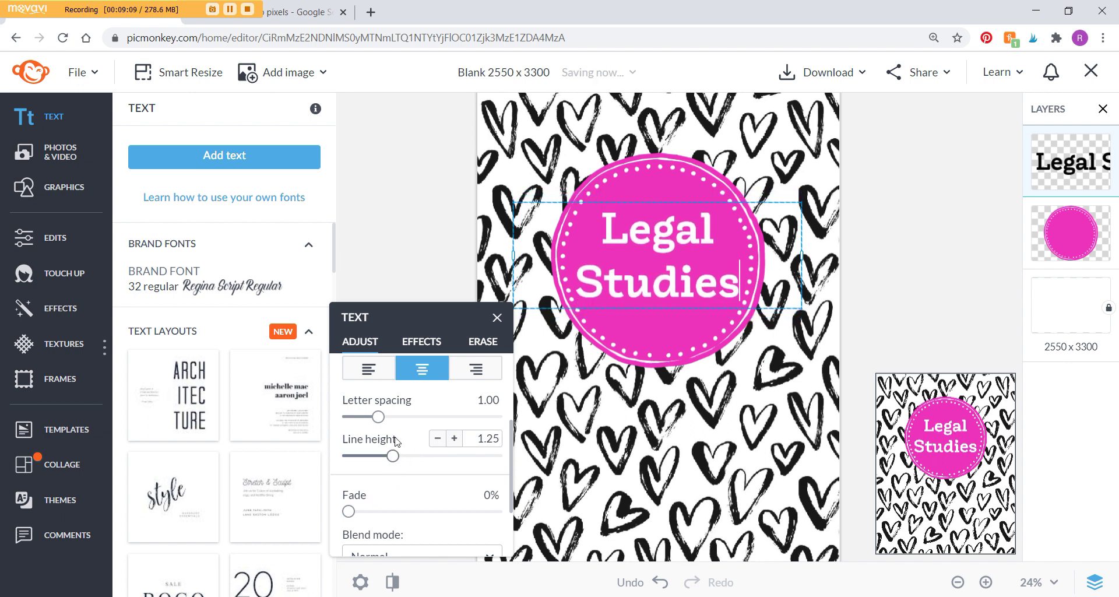
drag(380, 418, 381, 456)
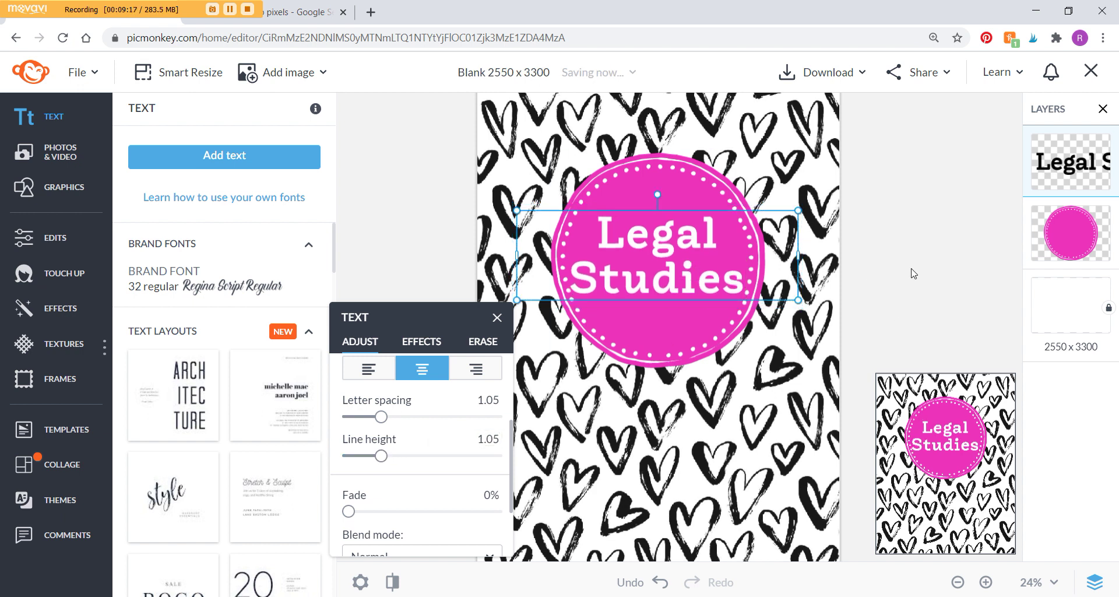
click(911, 274)
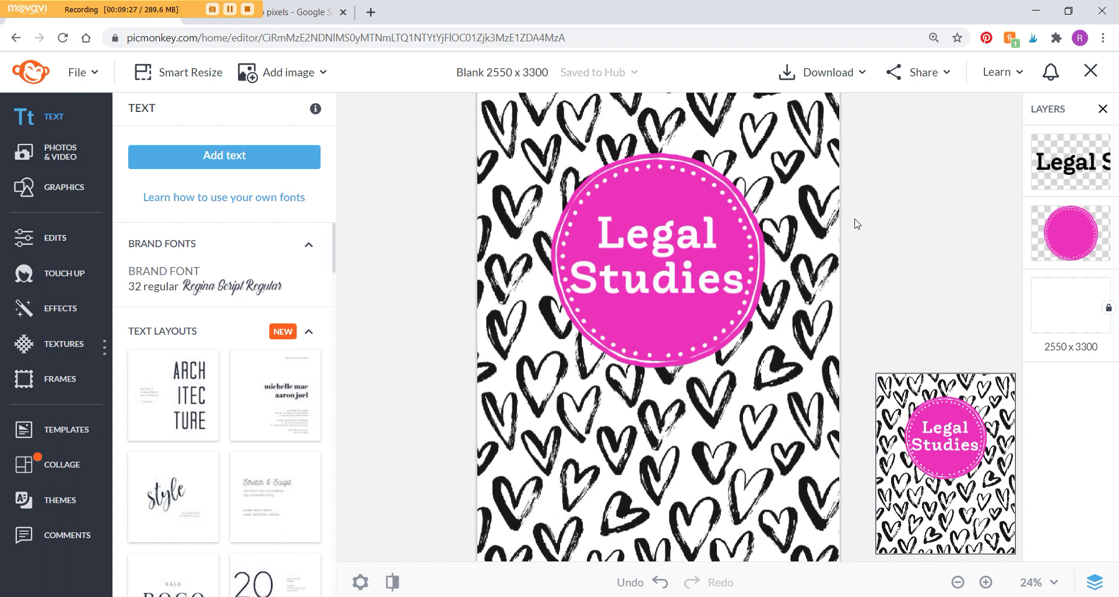
- Return to the Hub, duplicate the Legal Studies design and open the duplicate for editing
click(40, 78)
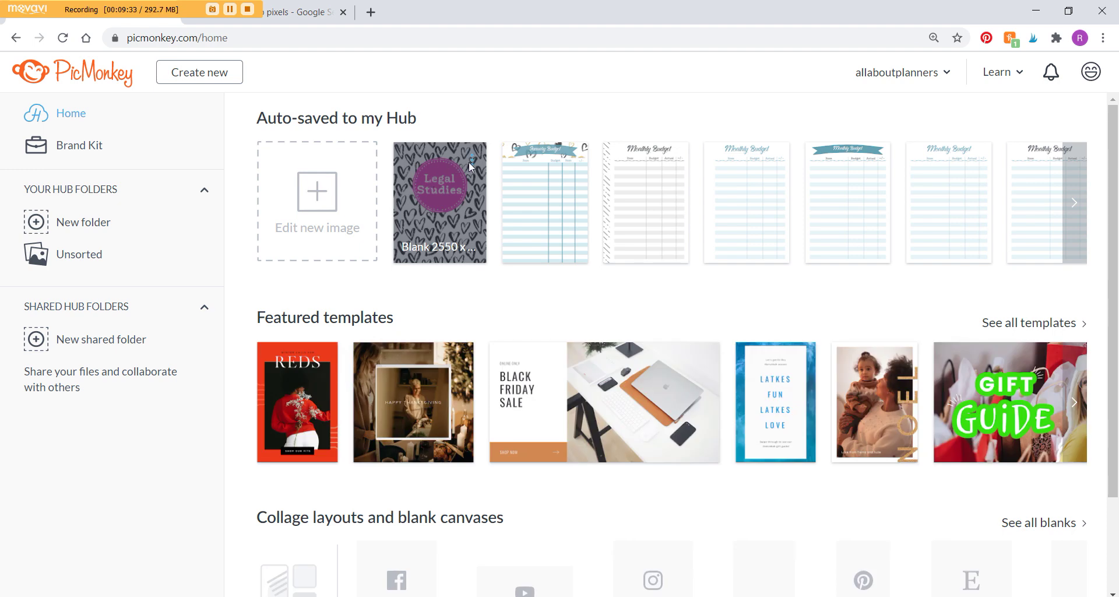
click(471, 161)
click(392, 246)
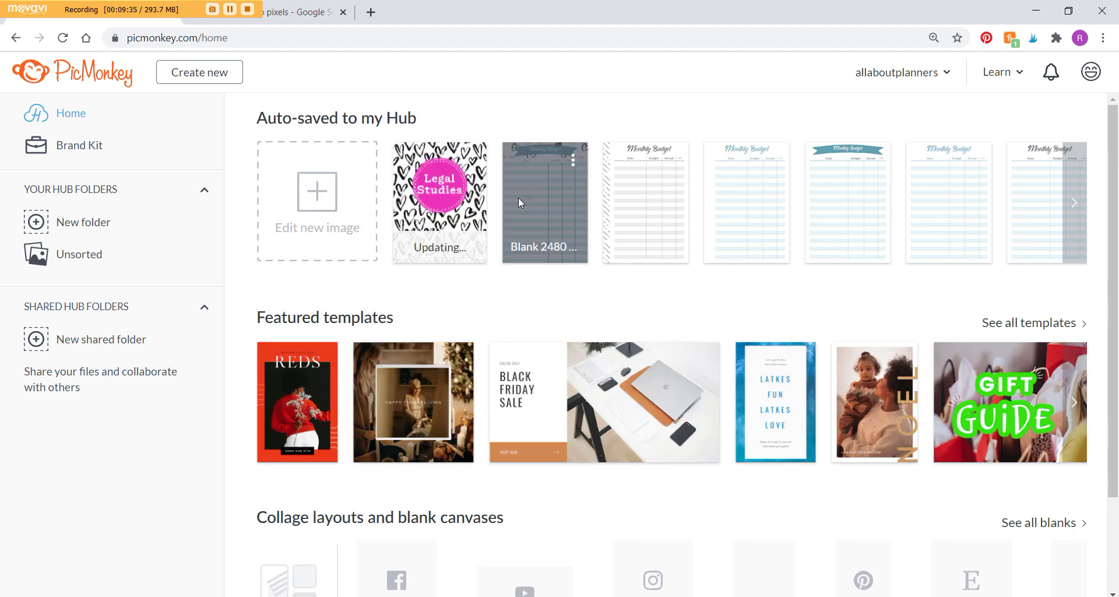
click(453, 192)
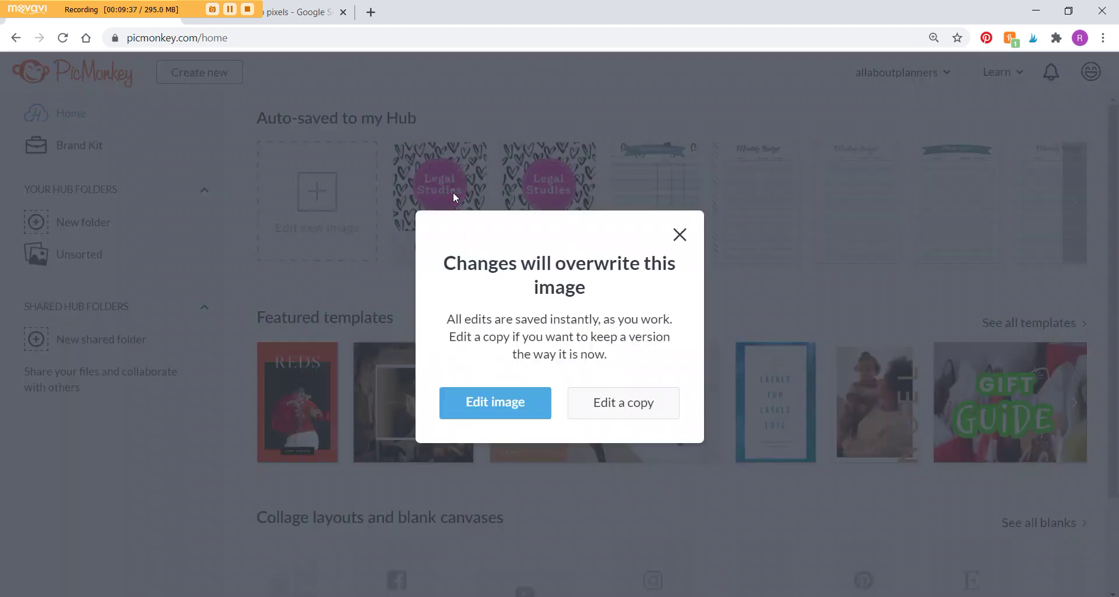
click(473, 401)
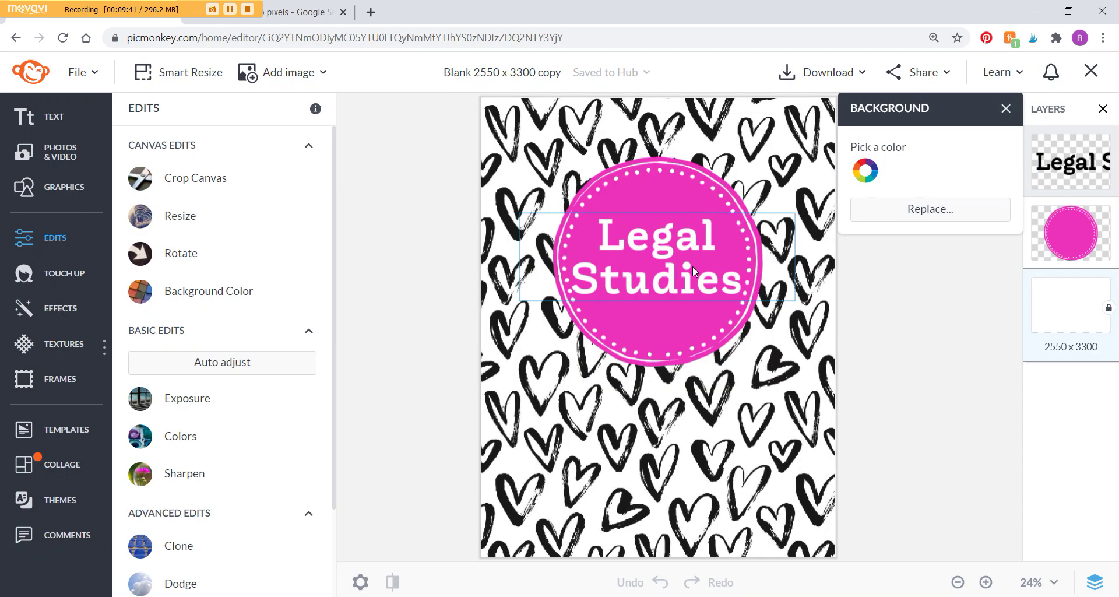
- Replace the "Legal Studies" text in the duplicated design with "Maths" and deselect it
click(692, 267)
double_click(674, 280)
triple_click(674, 281)
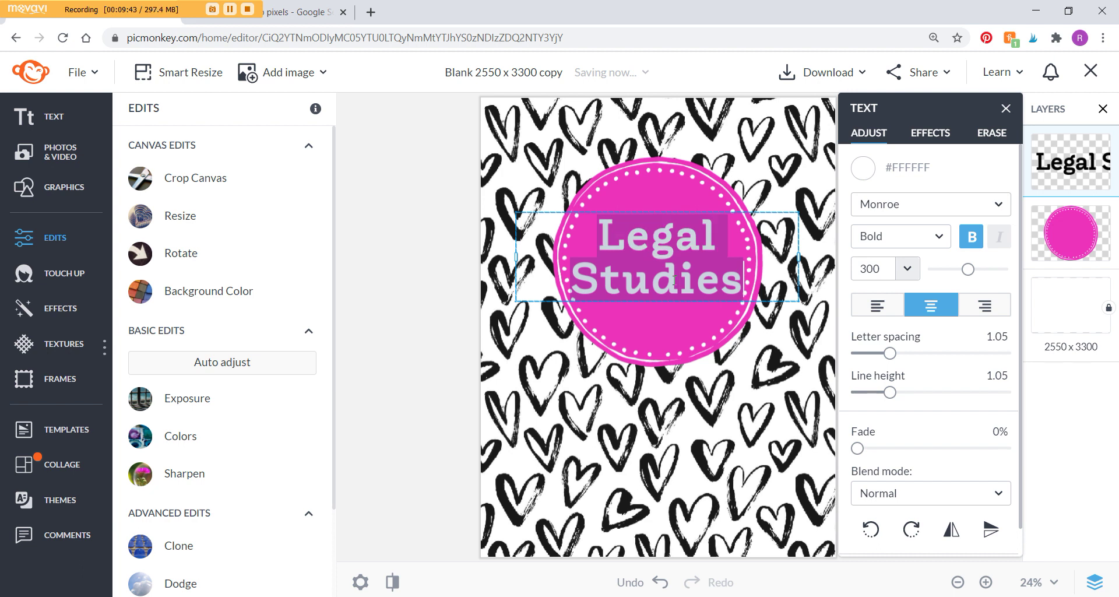
text(Maths)
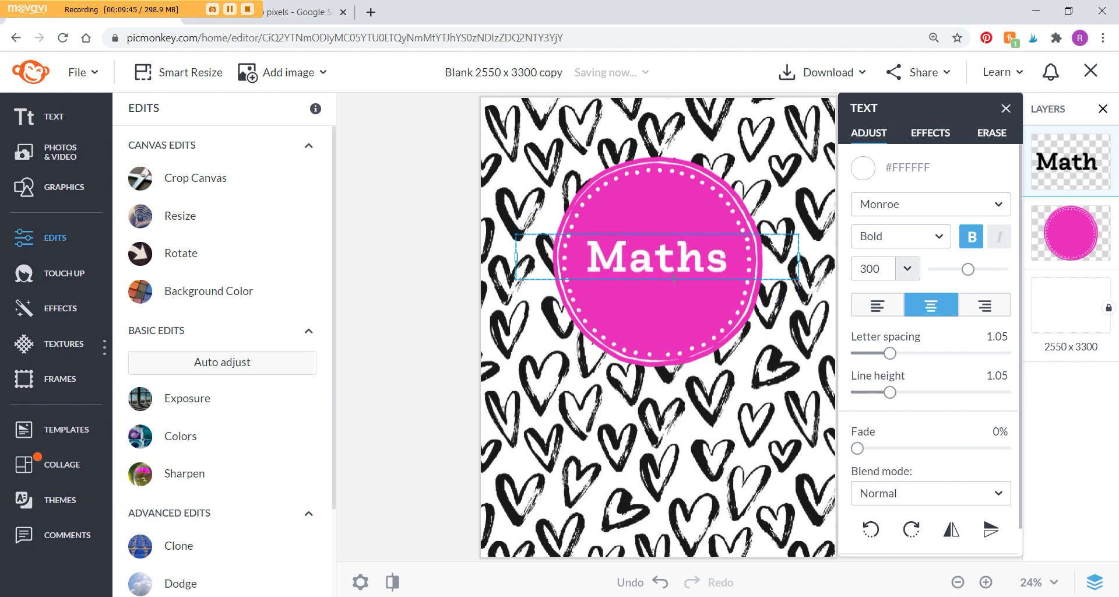
key(Escape)
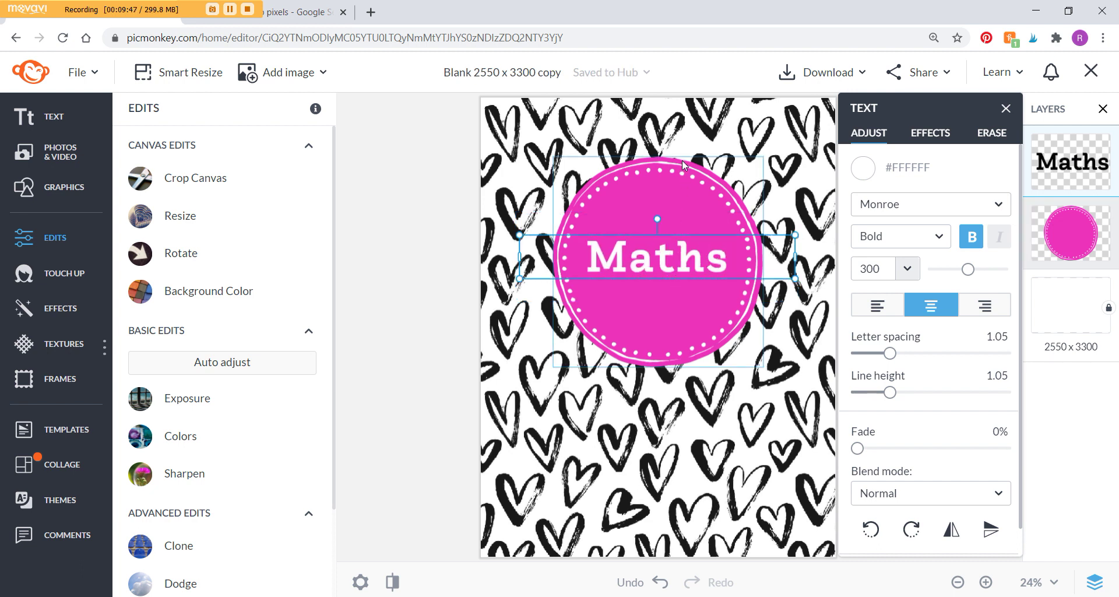
click(429, 217)
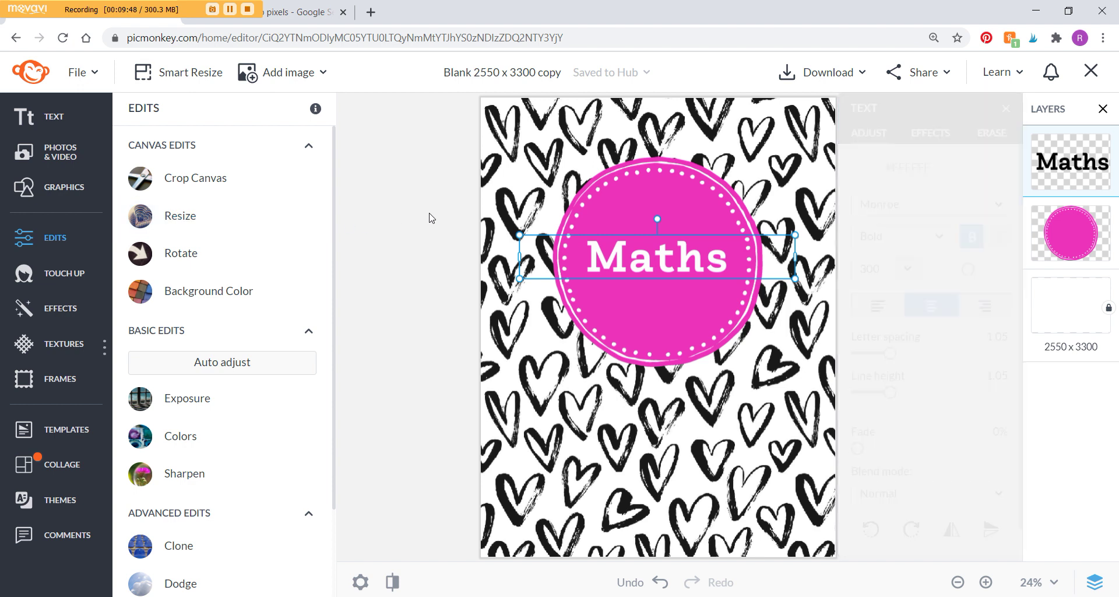
- Recolour the magenta circle behind "Maths" to sky blue using the colour spectrum and deselect it
click(673, 166)
click(863, 167)
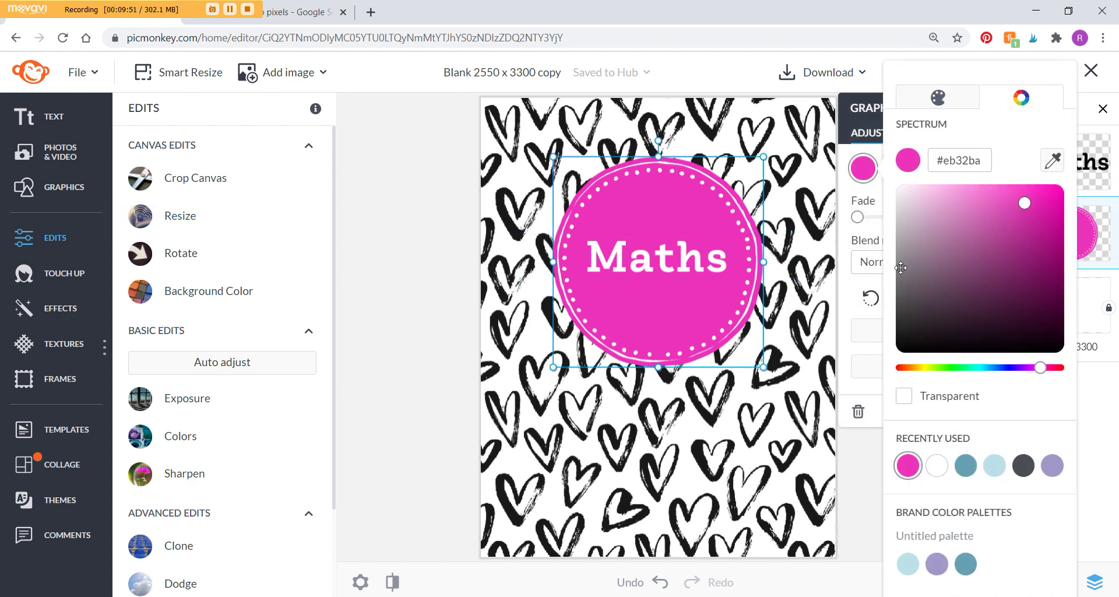
drag(1040, 368, 985, 376)
click(417, 306)
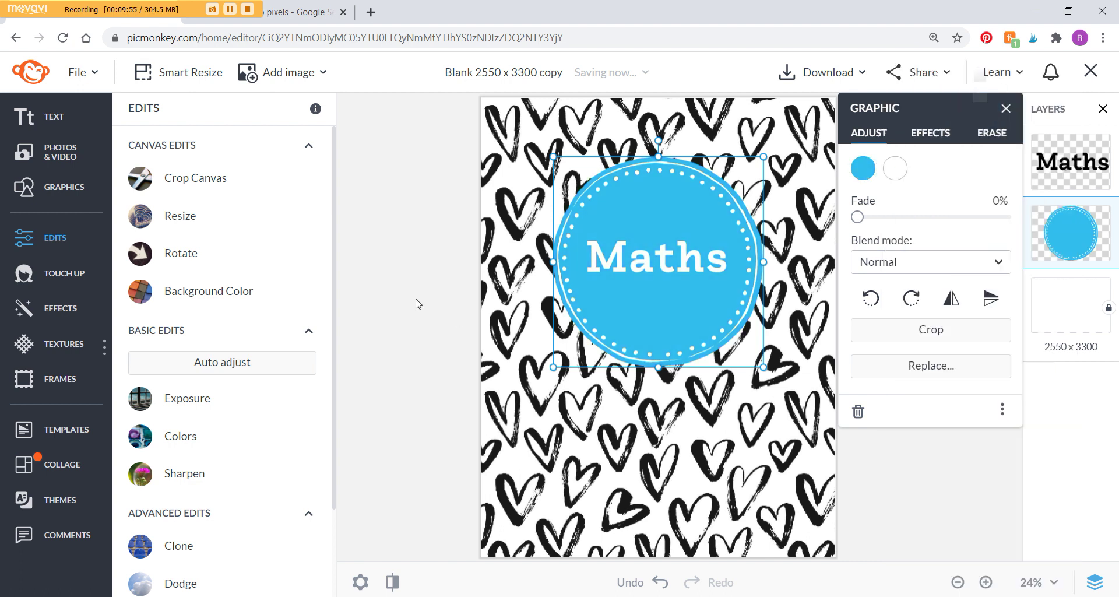
click(409, 294)
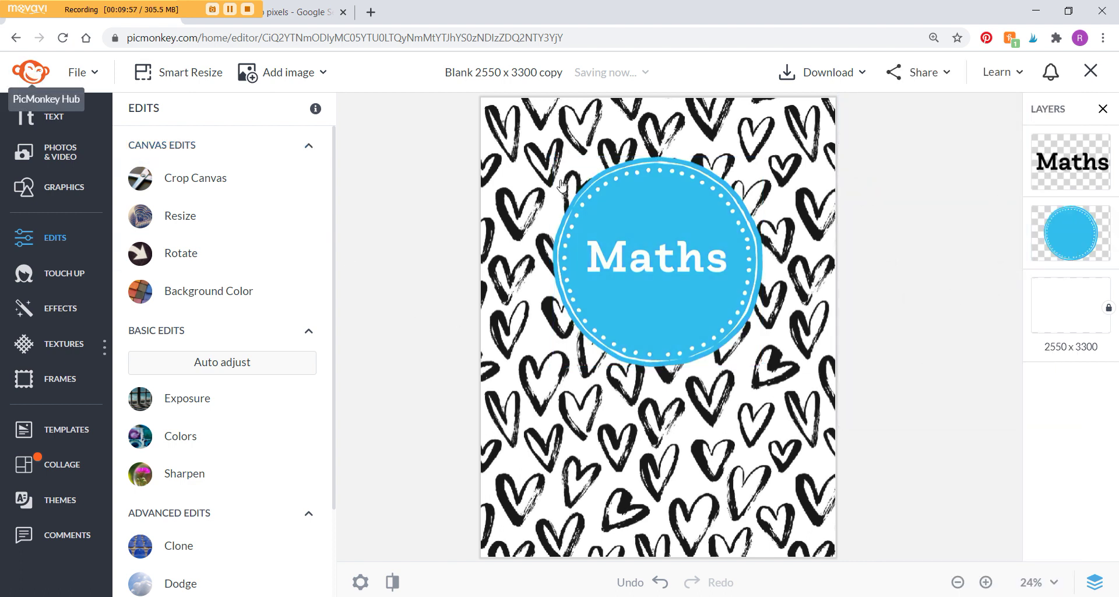
- Return to the Hub and open a new copy of the Maths design for editing
click(31, 72)
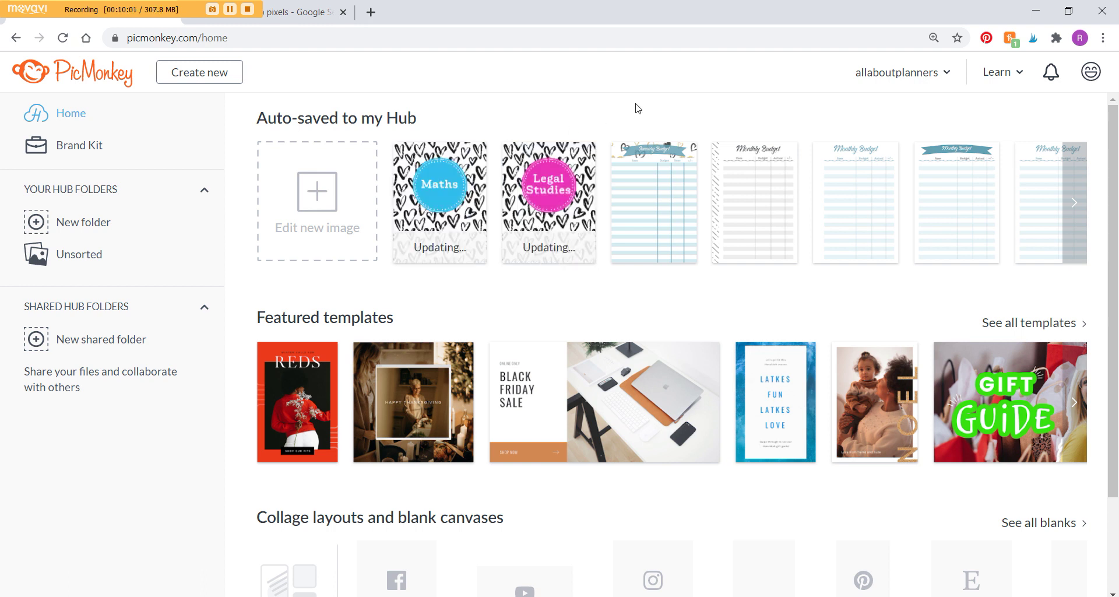
click(473, 160)
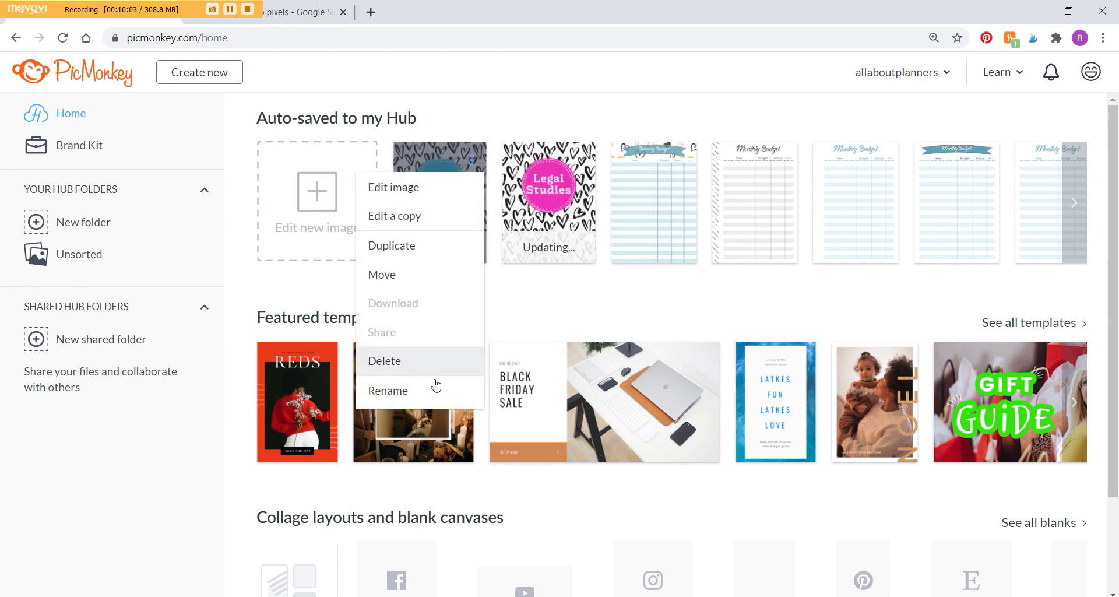
click(422, 218)
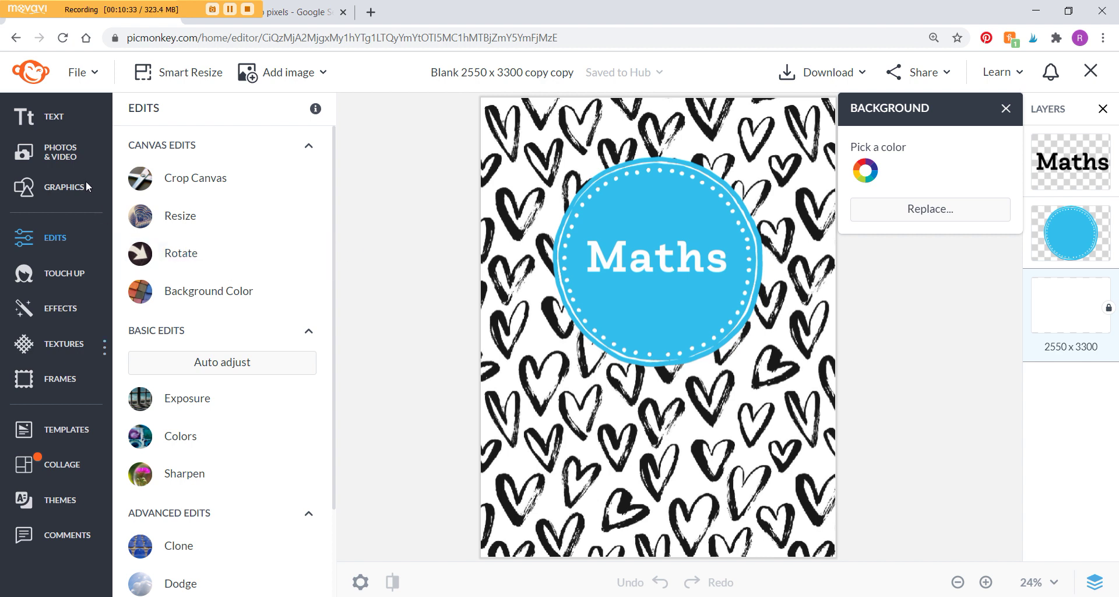
- Try a Seasonal Patterns texture on the background of the copied Maths page
click(79, 337)
scroll(234, 363, down, 4)
scroll(232, 363, down, 7)
click(215, 544)
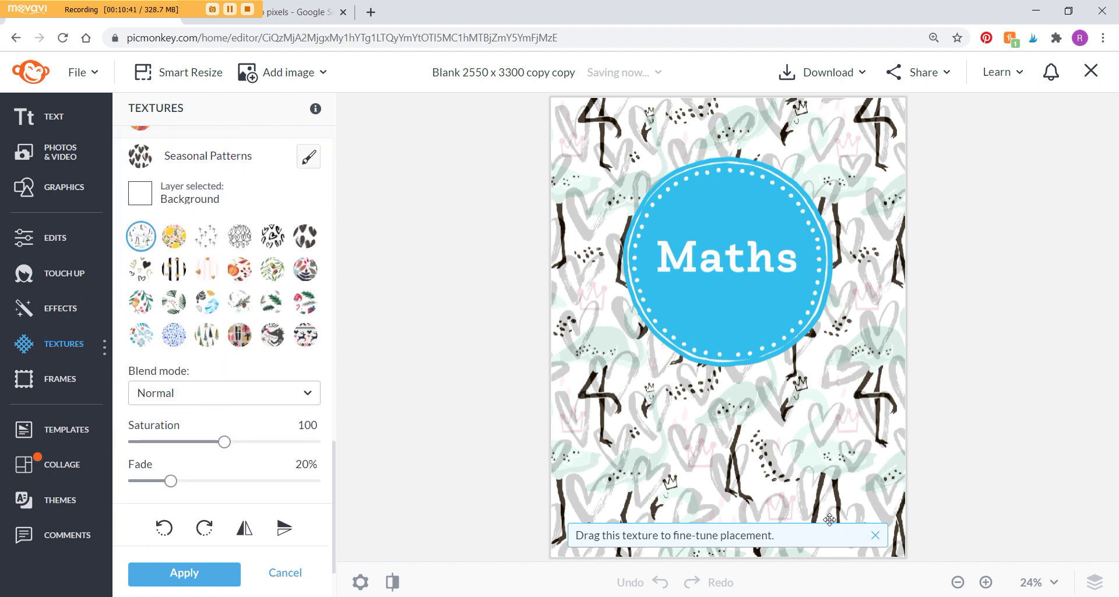
click(482, 391)
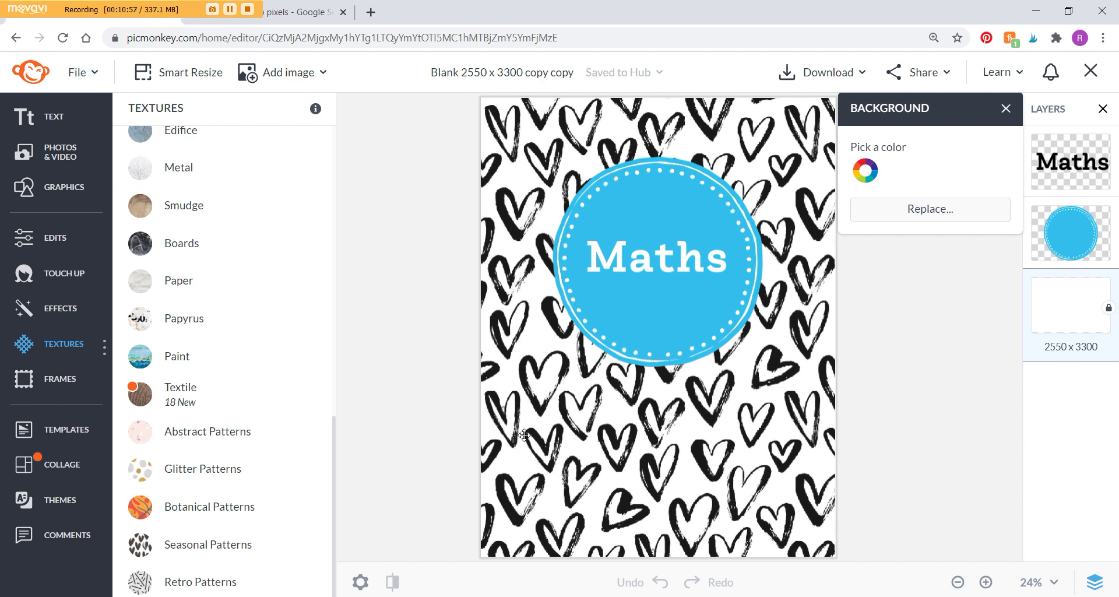
- Create a new blank canvas with the custom size of 2000 x 2000 pixels
click(91, 75)
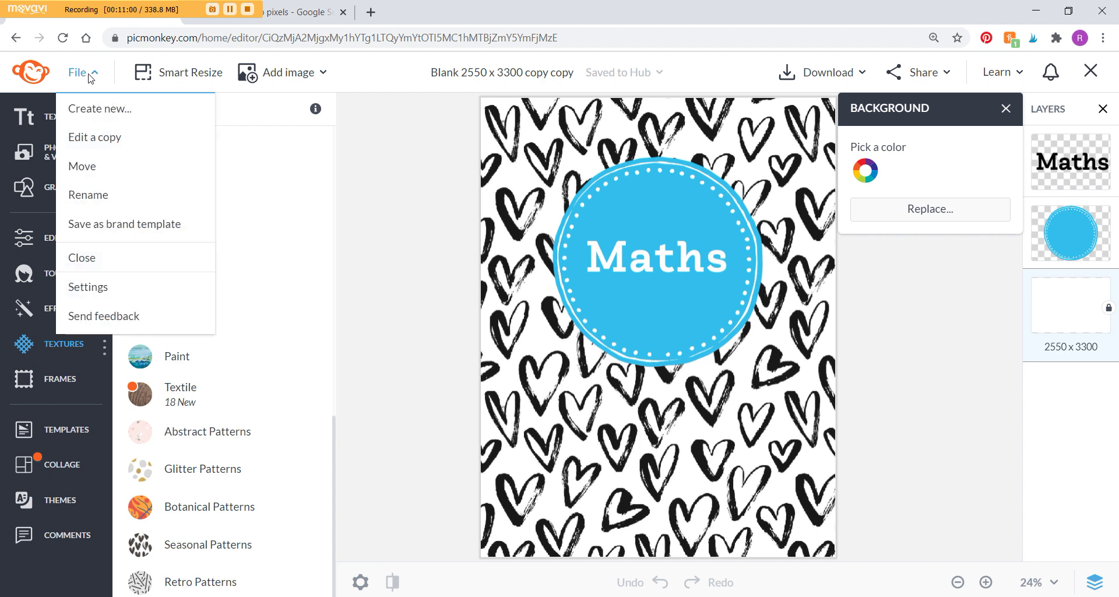
click(102, 108)
click(152, 204)
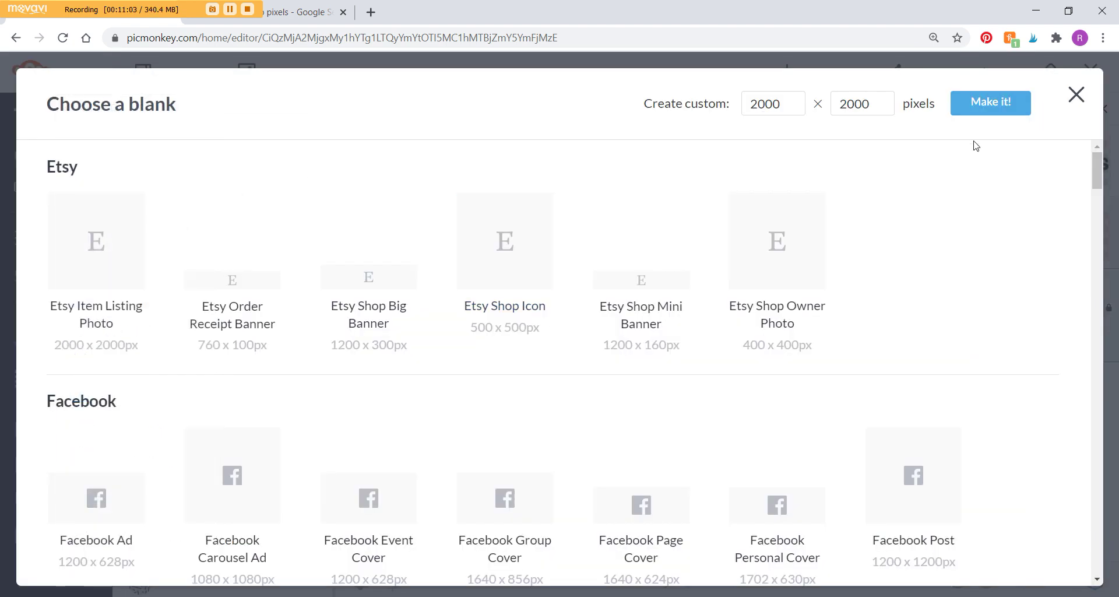
click(482, 207)
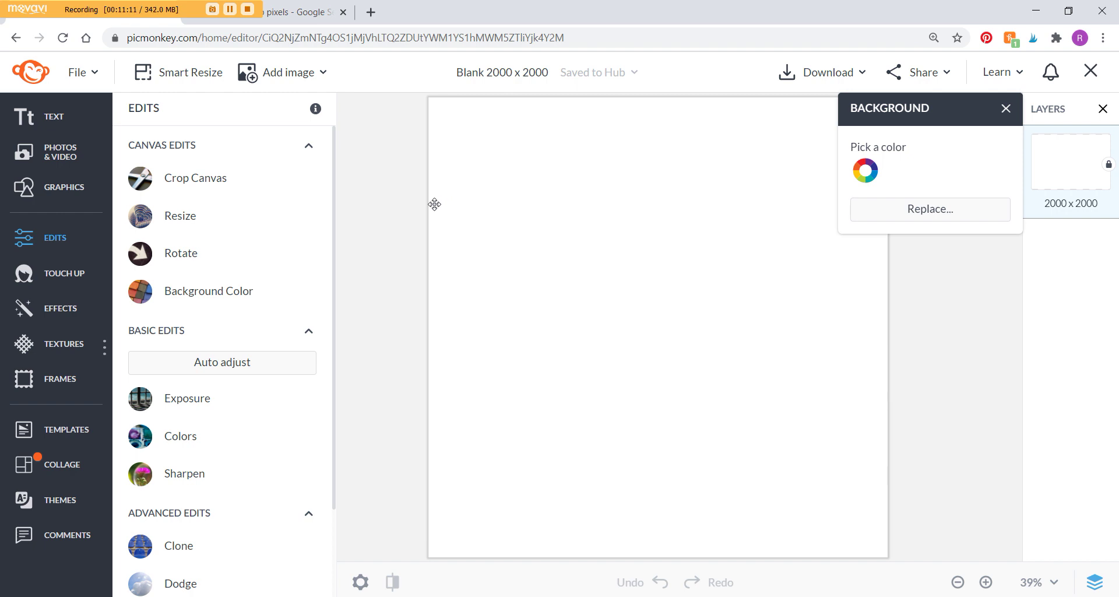
- Place the uploaded pink polka-dot image on the blank canvas and align it so it covers the whole canvas
click(72, 190)
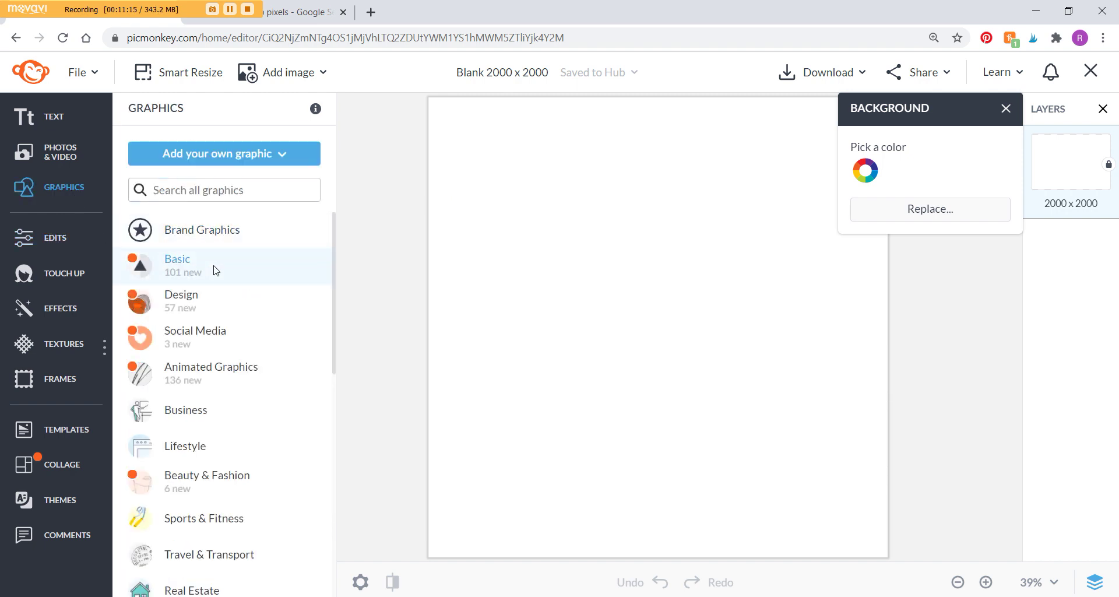
click(56, 156)
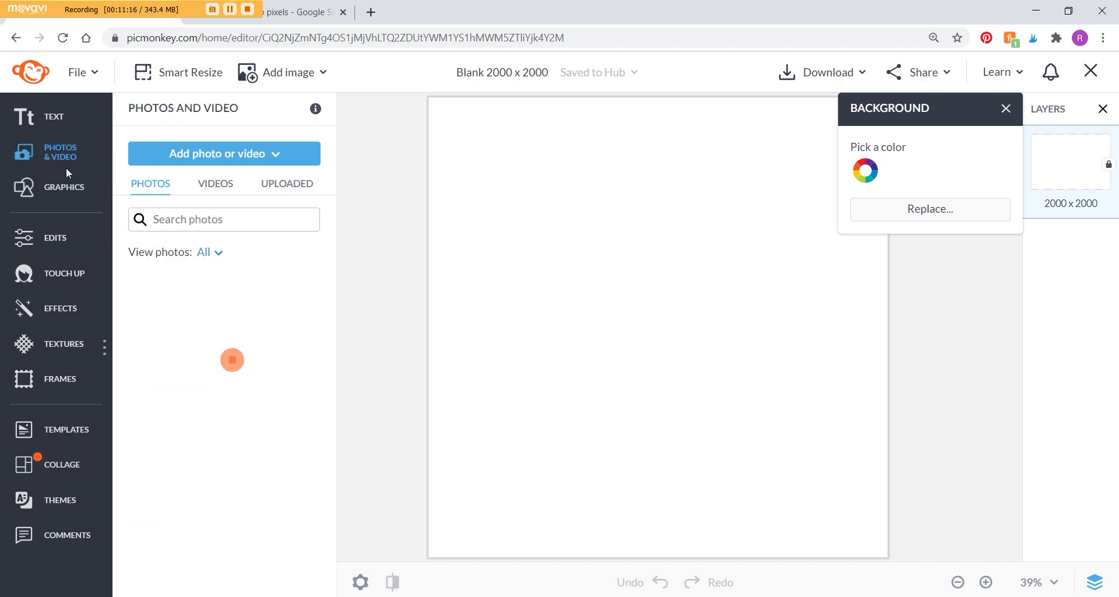
click(288, 189)
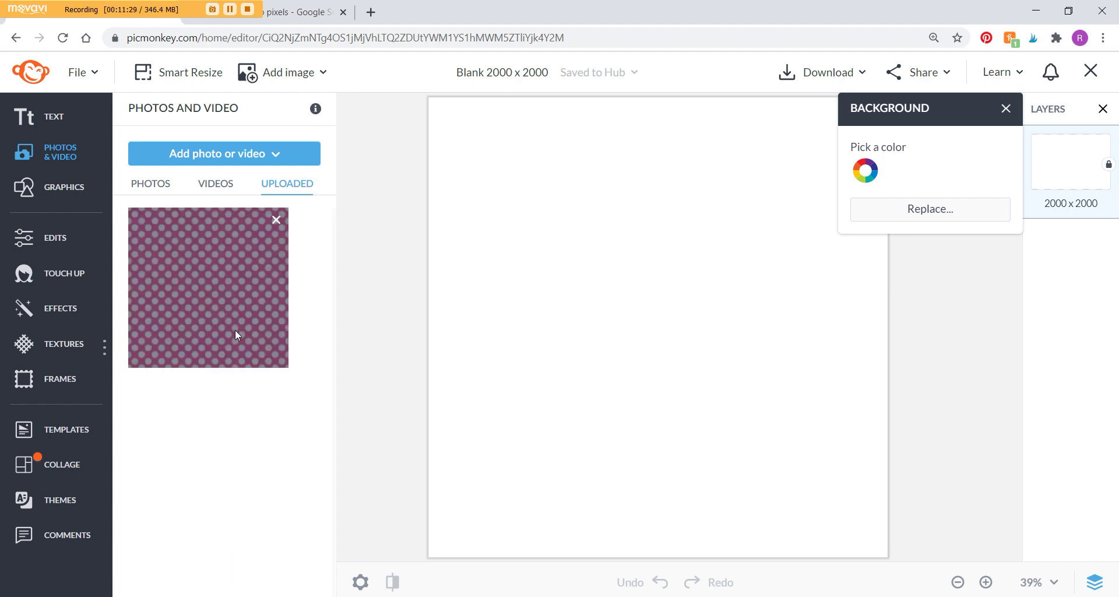
drag(557, 321, 554, 316)
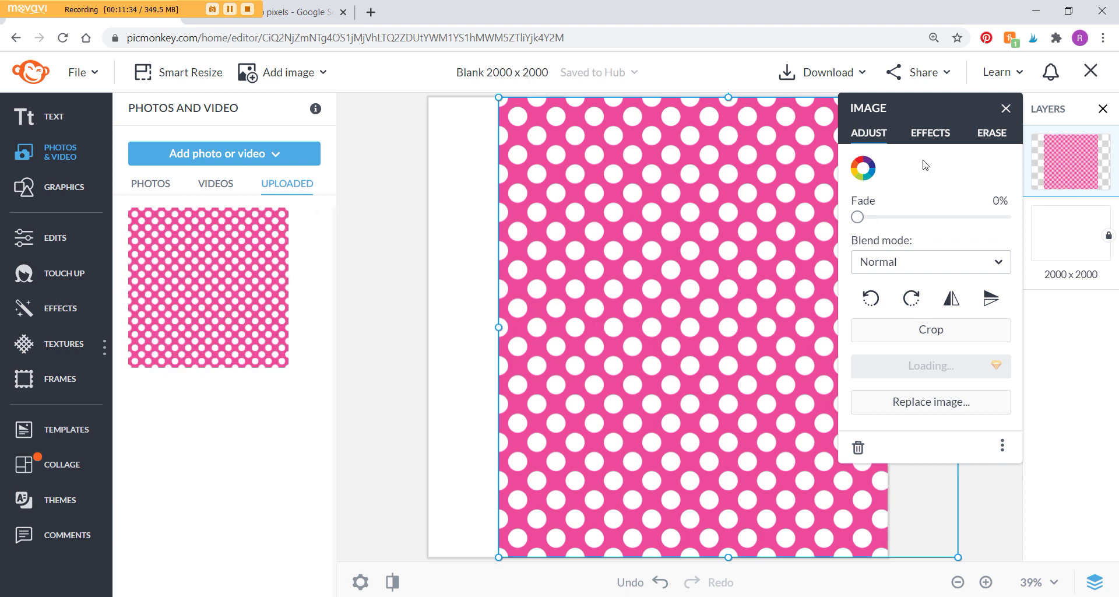
drag(950, 103, 264, 275)
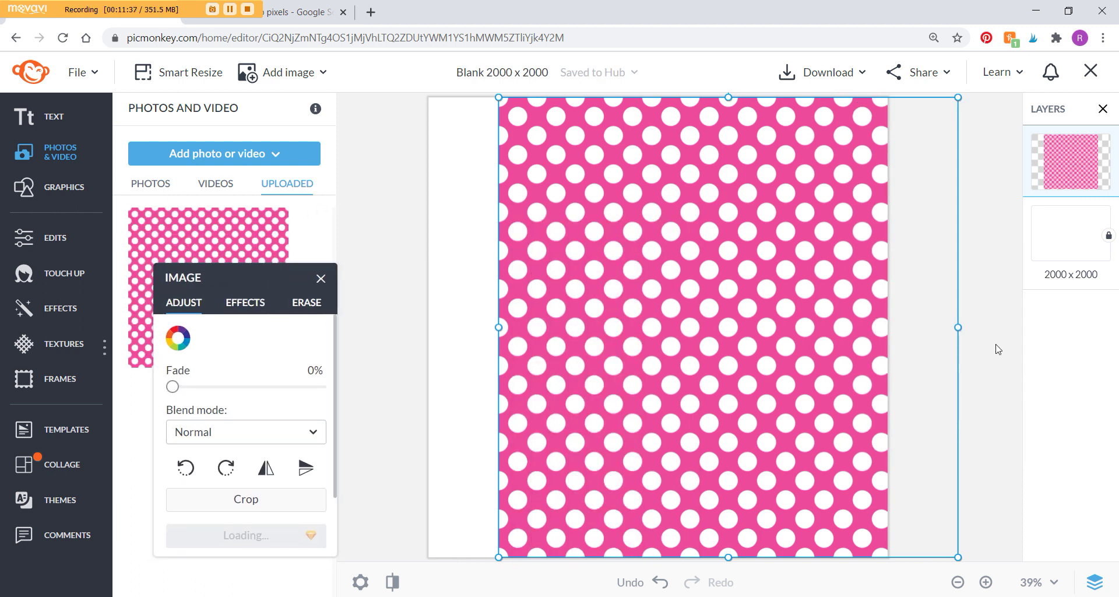
drag(629, 339, 559, 338)
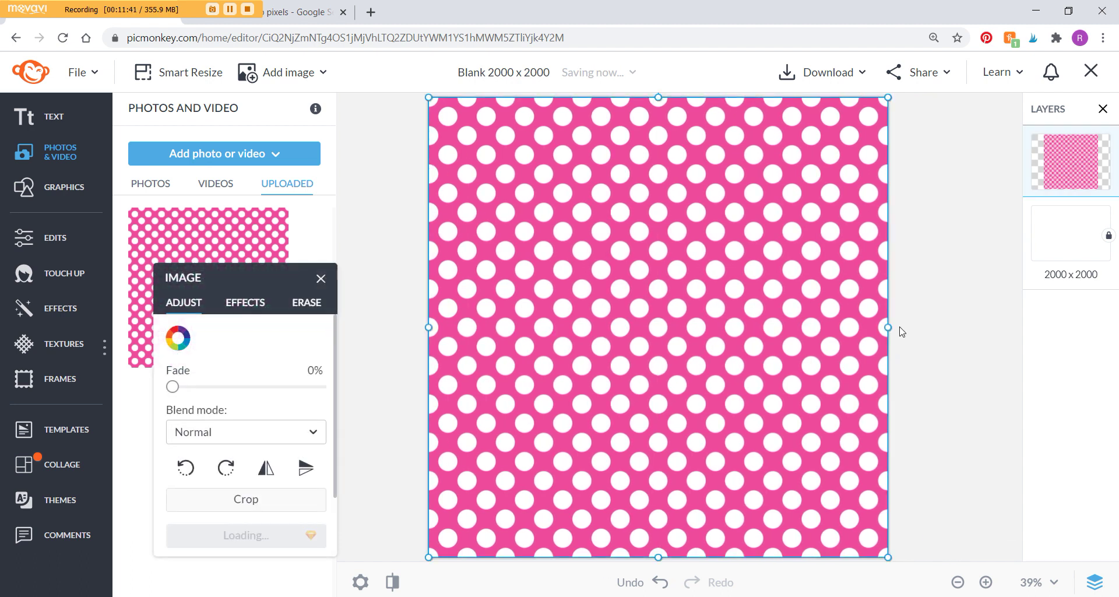
- Squeeze the polka-dot image horizontally, undo that, and scale it down proportionally to about three quarters of the canvas width
drag(888, 328, 775, 325)
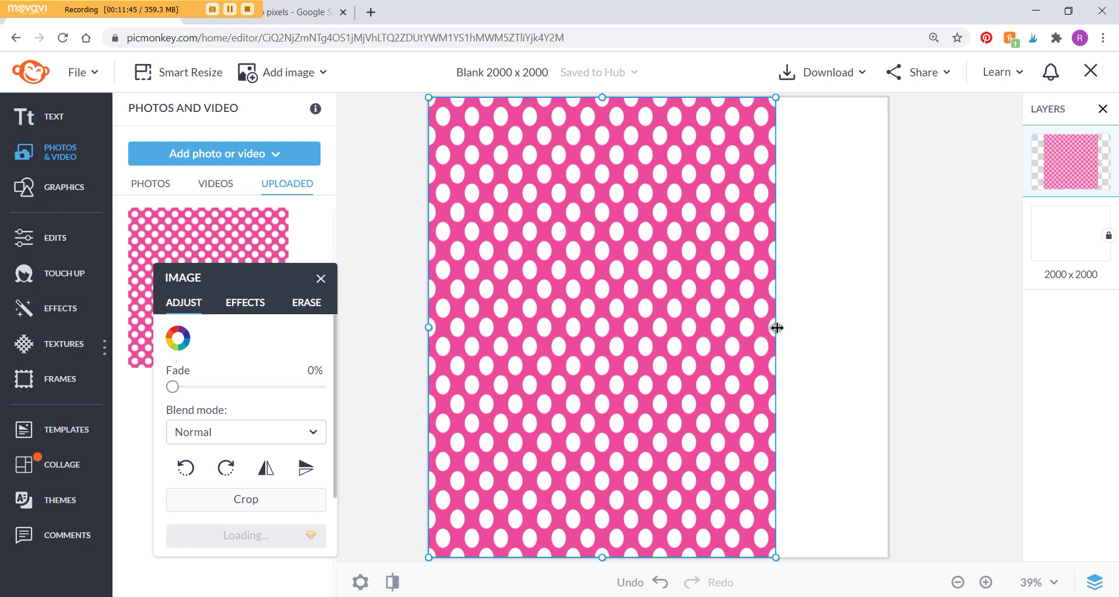
key(ctrl+z)
drag(889, 98, 765, 224)
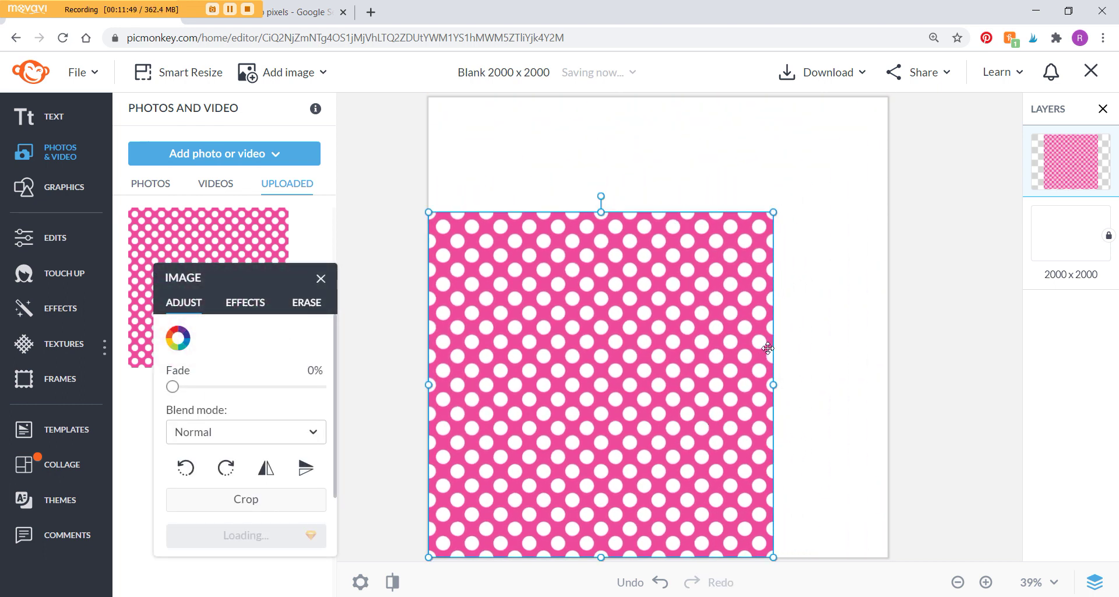
- Enlarge the polka-dot image proportionally until it covers the whole canvas again
drag(772, 210, 939, 160)
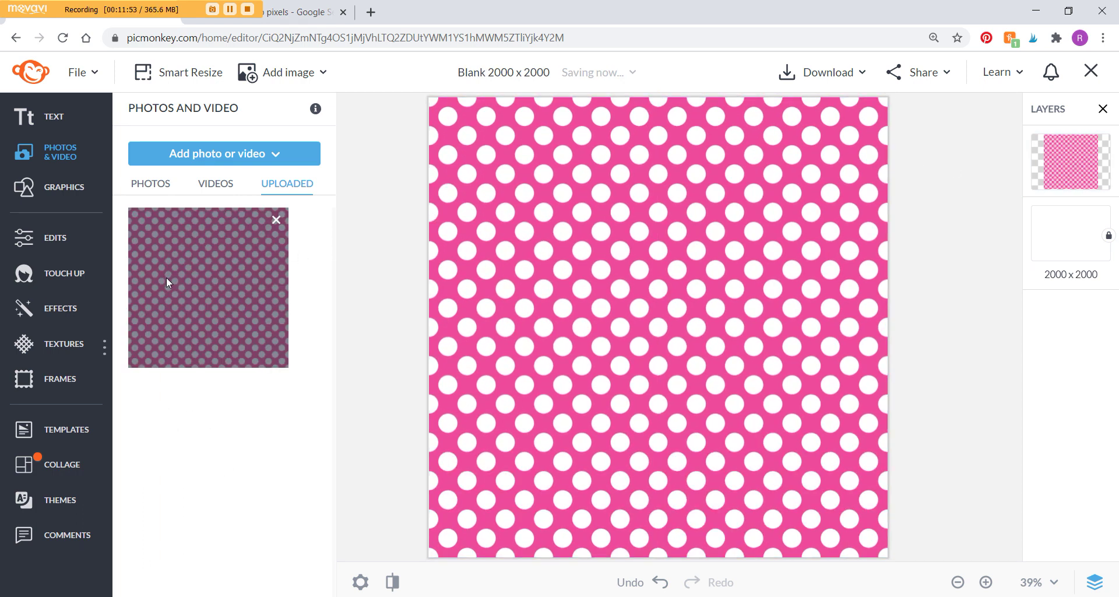
- Add the square frame with the leafy border from the Basic graphics to the middle of the polka-dot canvas
click(80, 188)
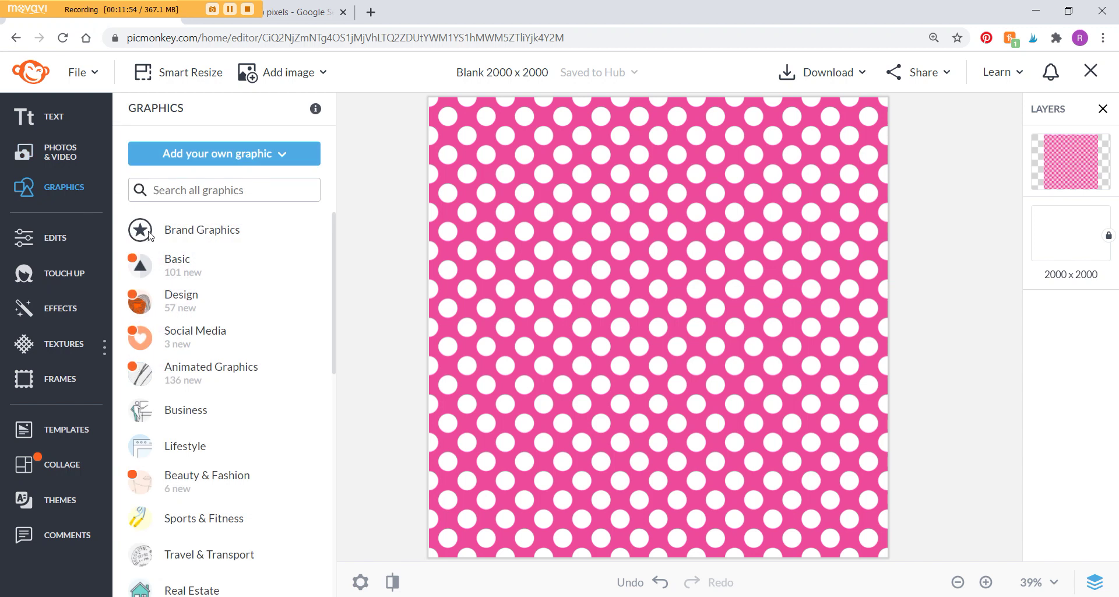
click(249, 266)
scroll(233, 303, down, 3)
scroll(225, 319, down, 10)
scroll(251, 344, down, 10)
scroll(242, 349, down, 10)
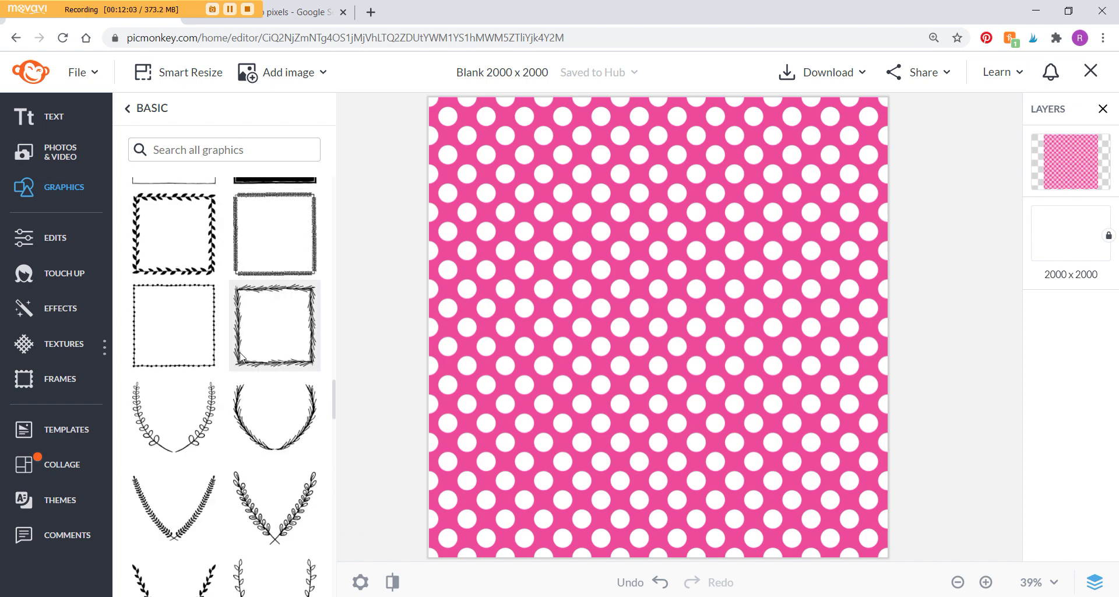
scroll(241, 357, up, 3)
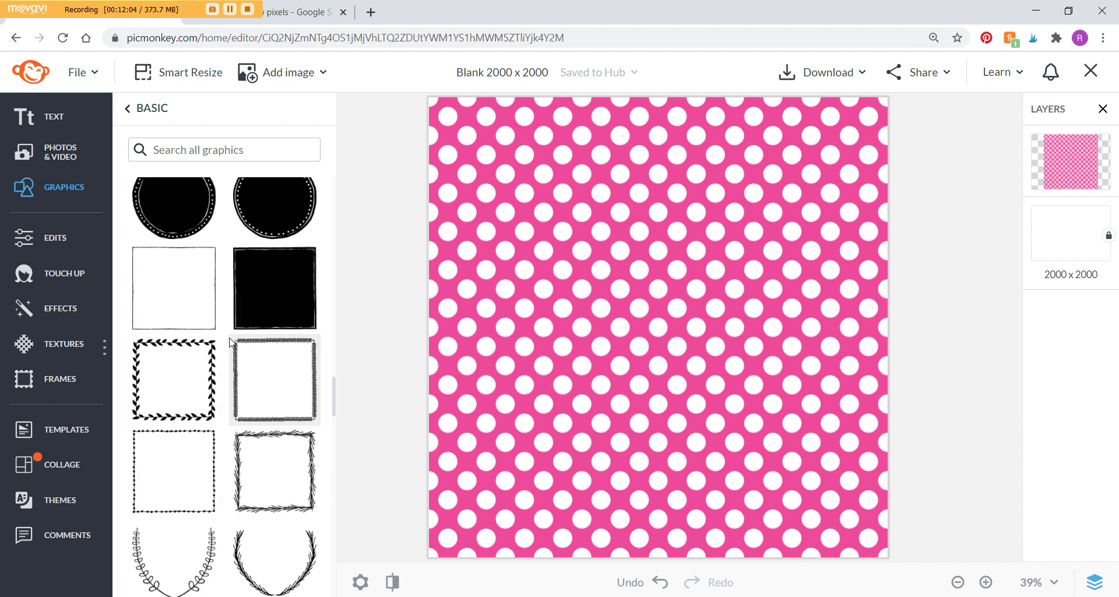
scroll(229, 344, down, 2)
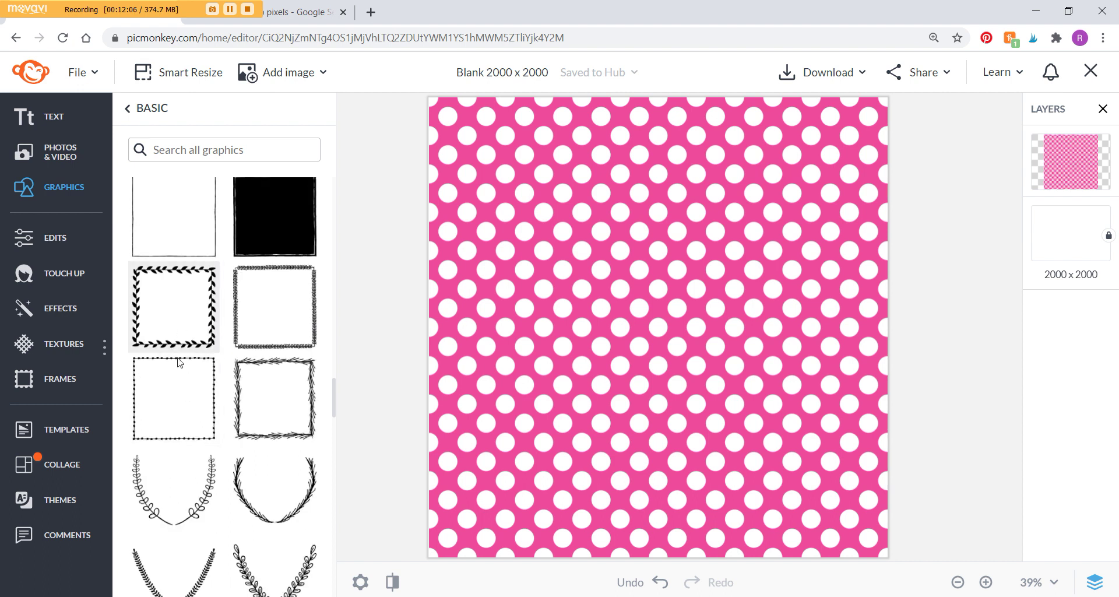
scroll(215, 354, down, 2)
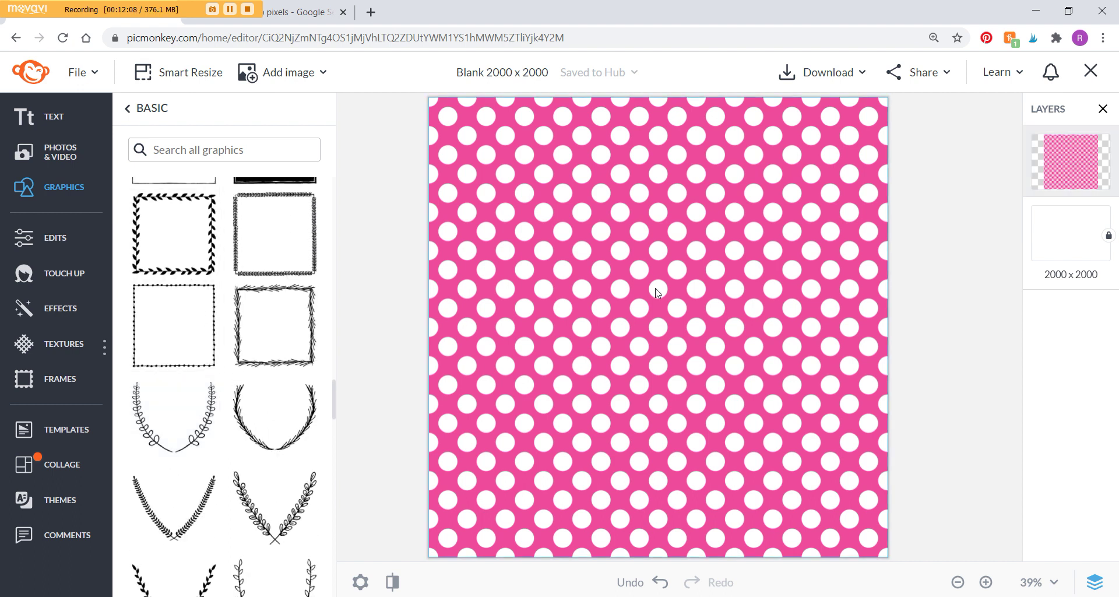
drag(657, 293, 640, 248)
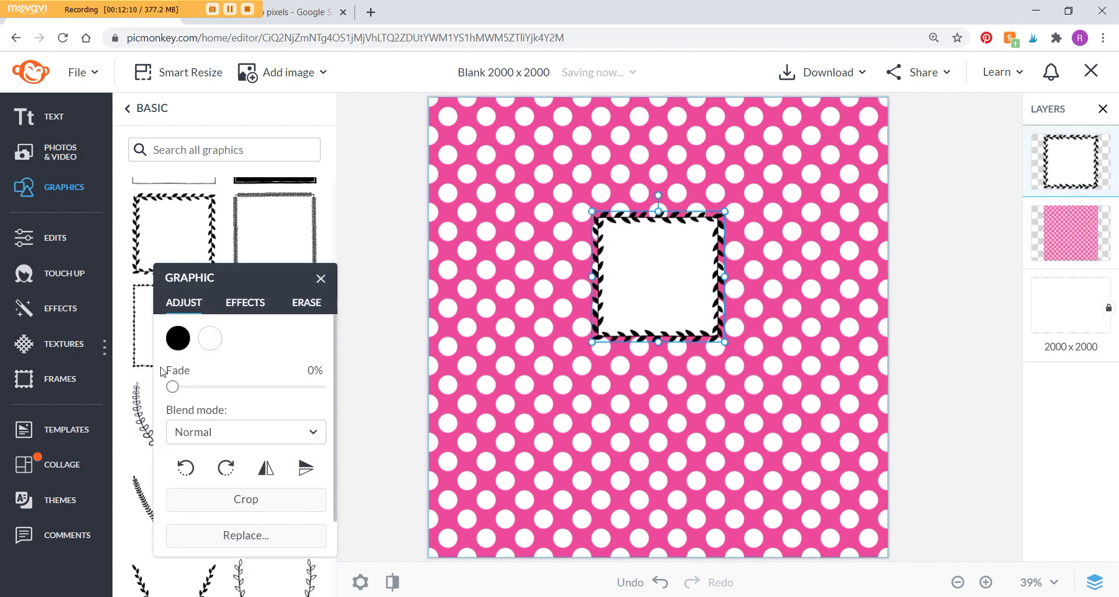
- Fill the leafy square frame with pale blue #badfe7 and colour its leaf border purple #a197c9
click(210, 339)
click(283, 466)
click(370, 465)
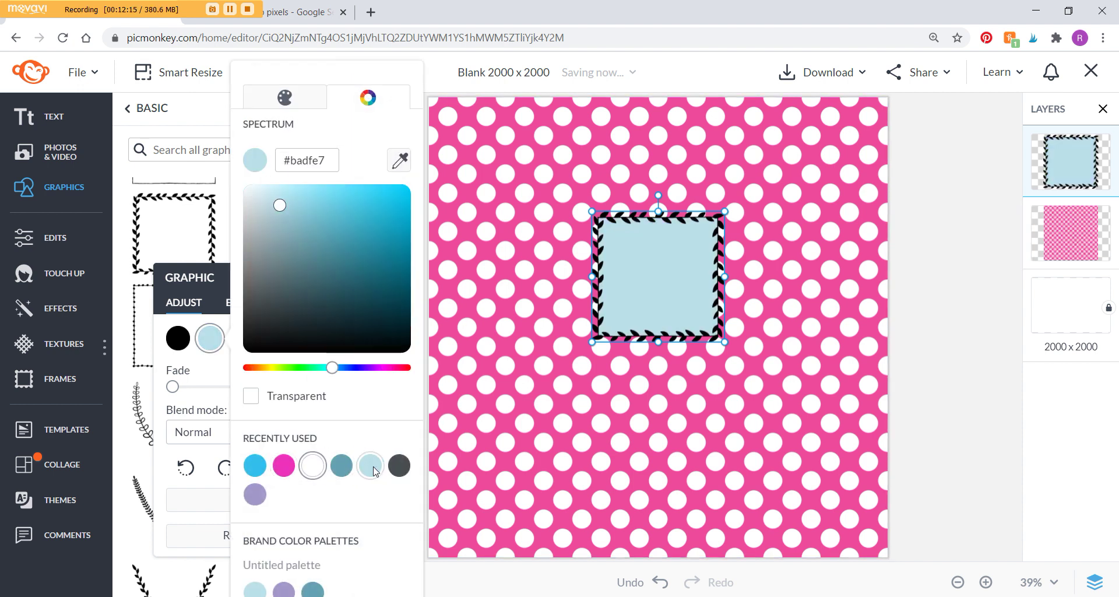
click(180, 344)
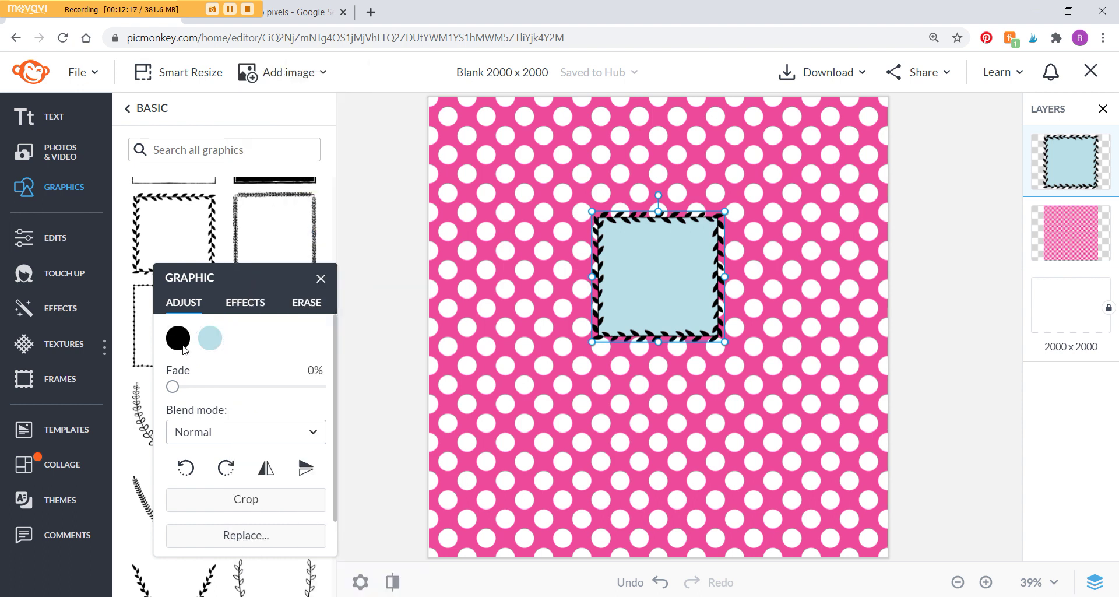
click(178, 340)
click(222, 495)
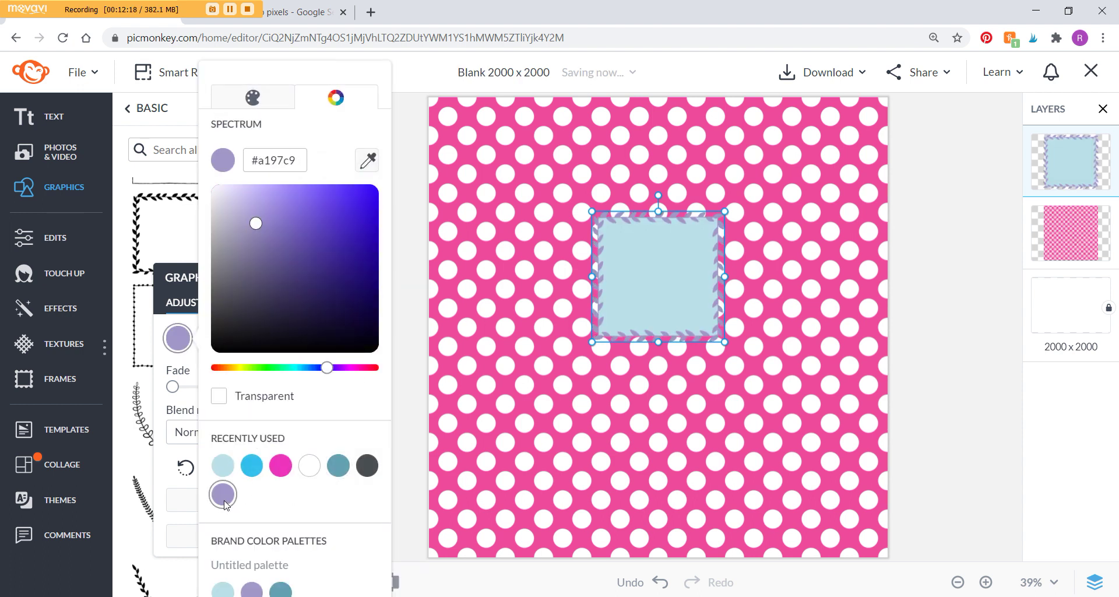
click(725, 341)
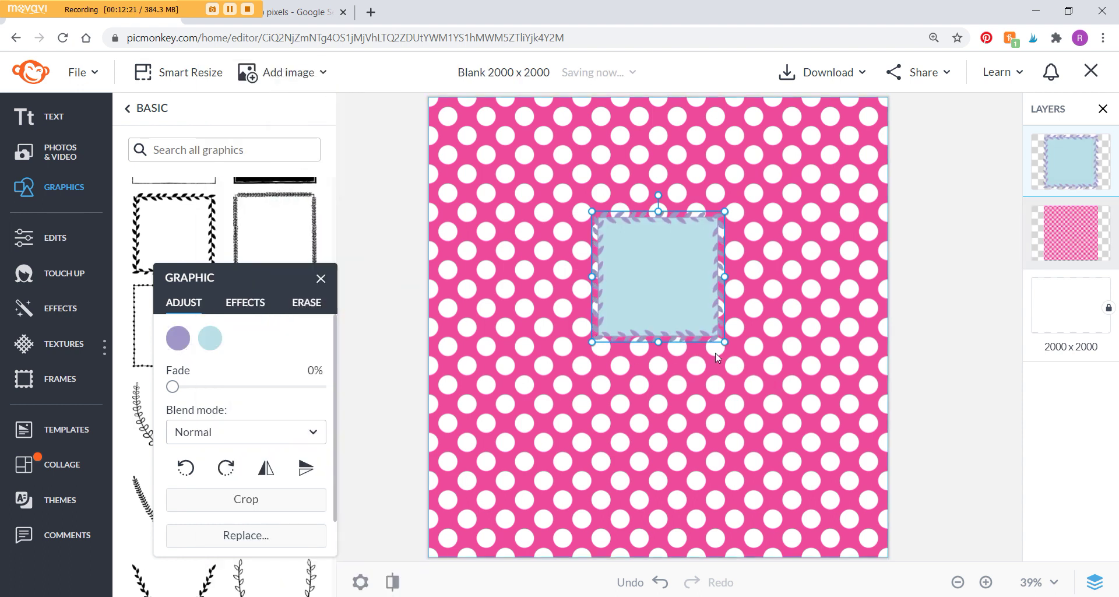
- Enlarge the leafy square frame to about half the canvas width and centre it horizontally on the polka-dot background
drag(724, 344, 819, 422)
drag(635, 305, 604, 313)
drag(766, 421, 779, 437)
drag(719, 375, 721, 371)
- Change the inner fill of the leafy square frame to white #ffffff
click(210, 338)
click(341, 466)
click(371, 467)
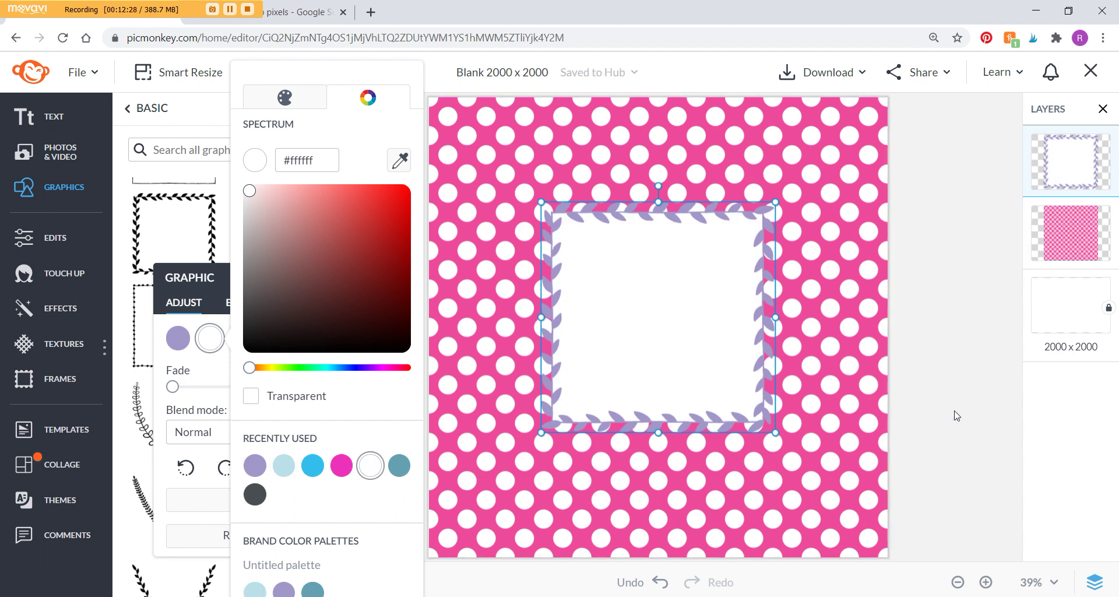
click(932, 379)
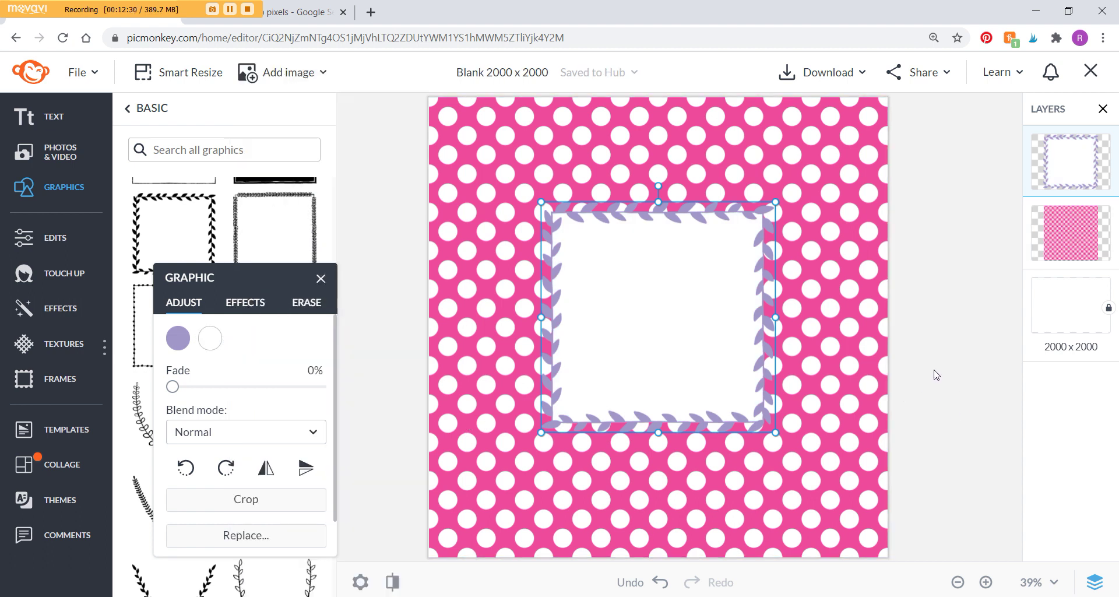